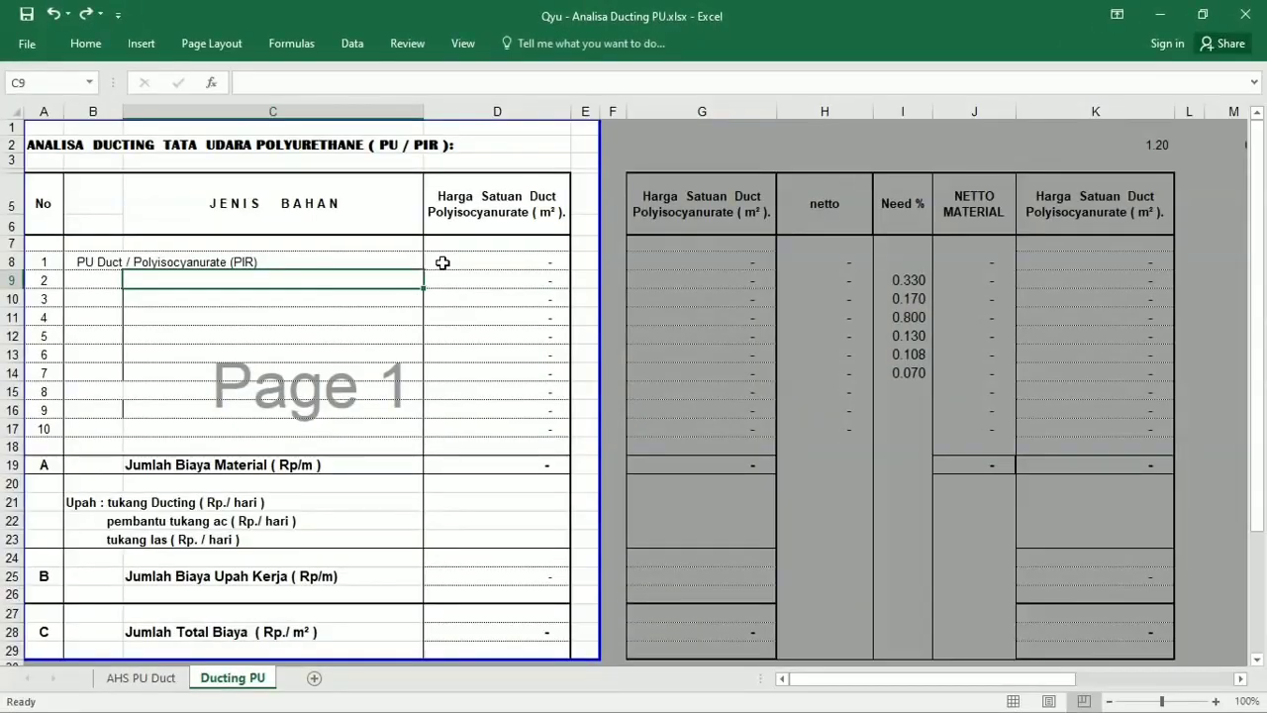
Enter material items 2 to 4 in column B as Invisible flangged ( PVC ), Bayonet ( PVC ) and Covering angle ( PVC ).
click(442, 264)
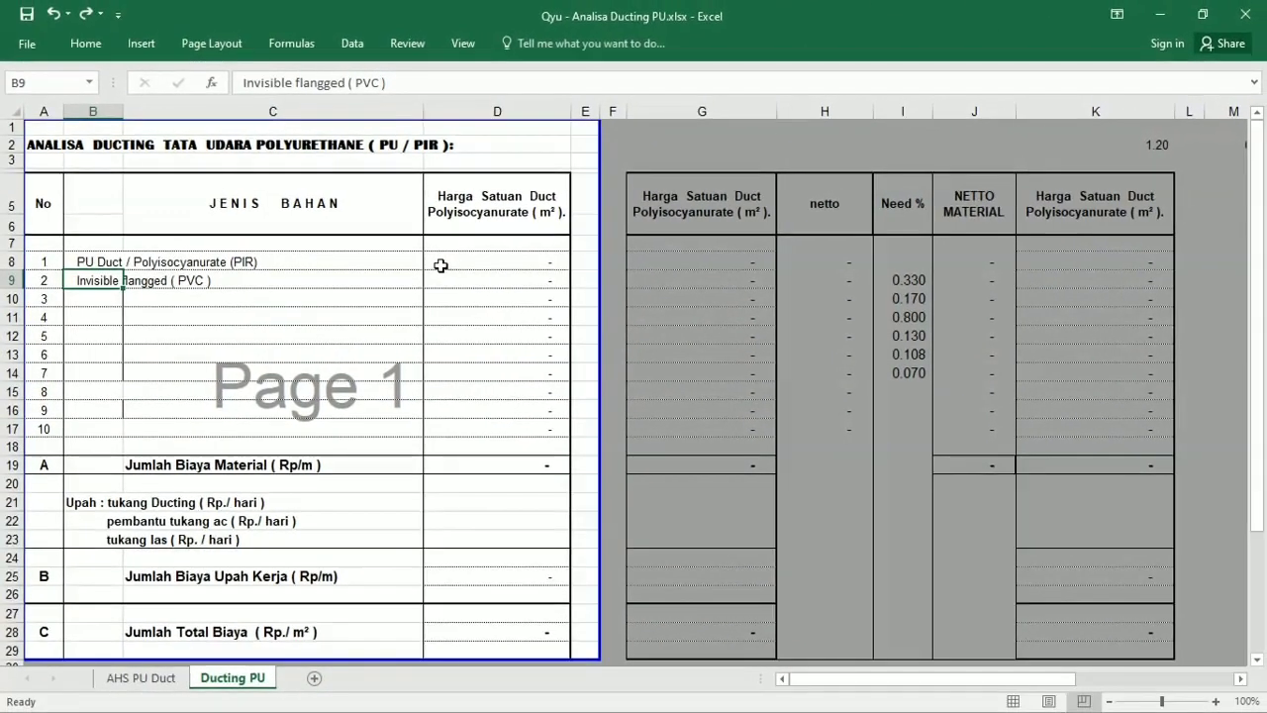
click(358, 312)
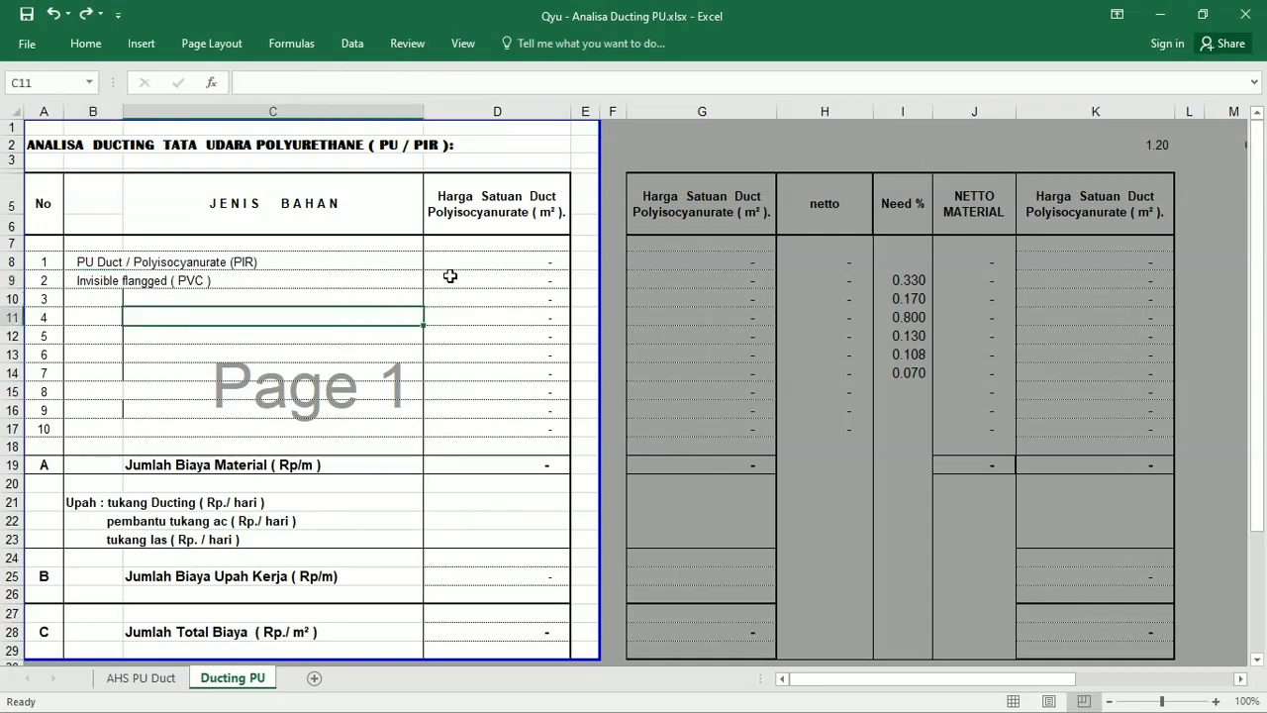
click(450, 275)
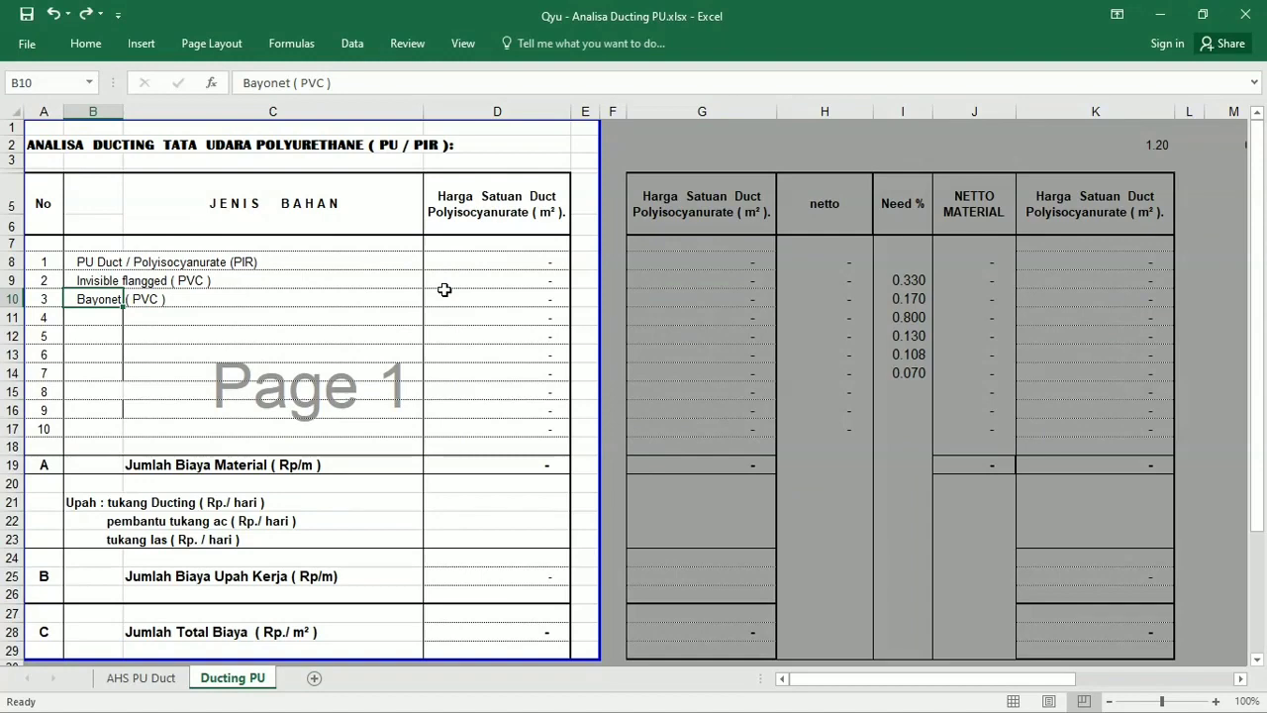
click(431, 298)
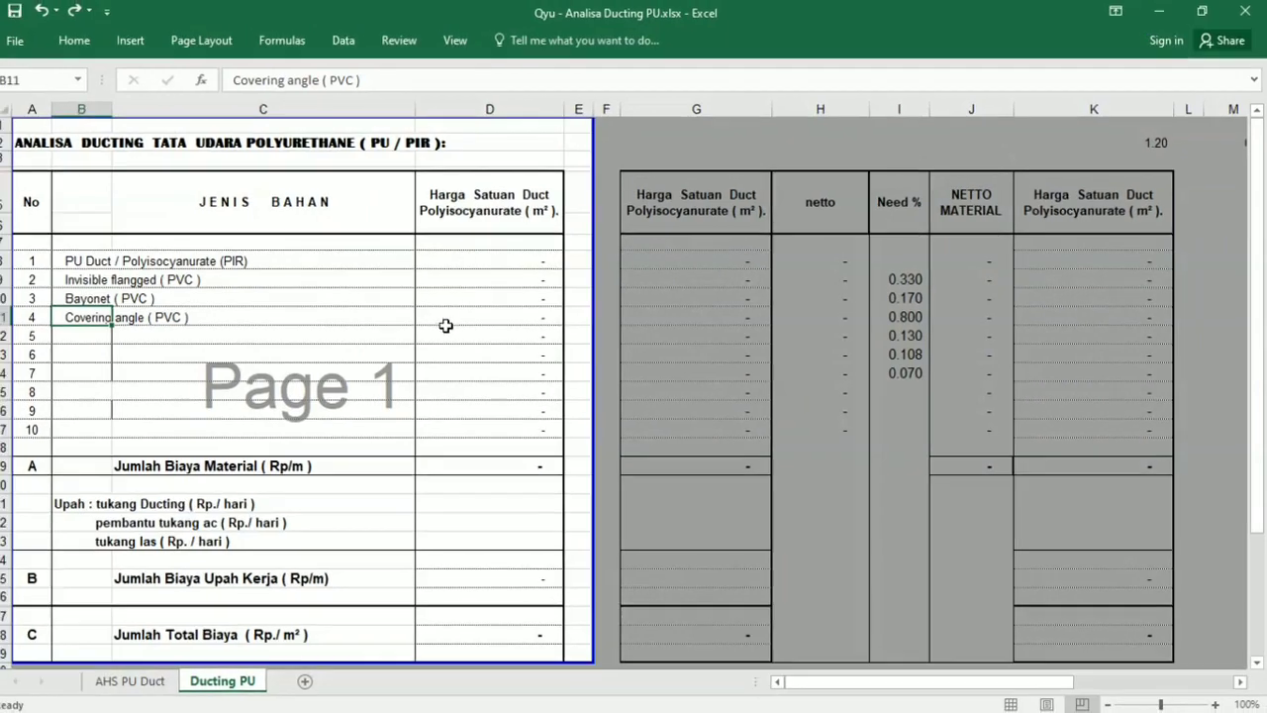
Enter material items 5 to 7 in column B as Panel Glue, Sealant ( white colour ) and Alumunium Tape.
click(457, 331)
click(455, 320)
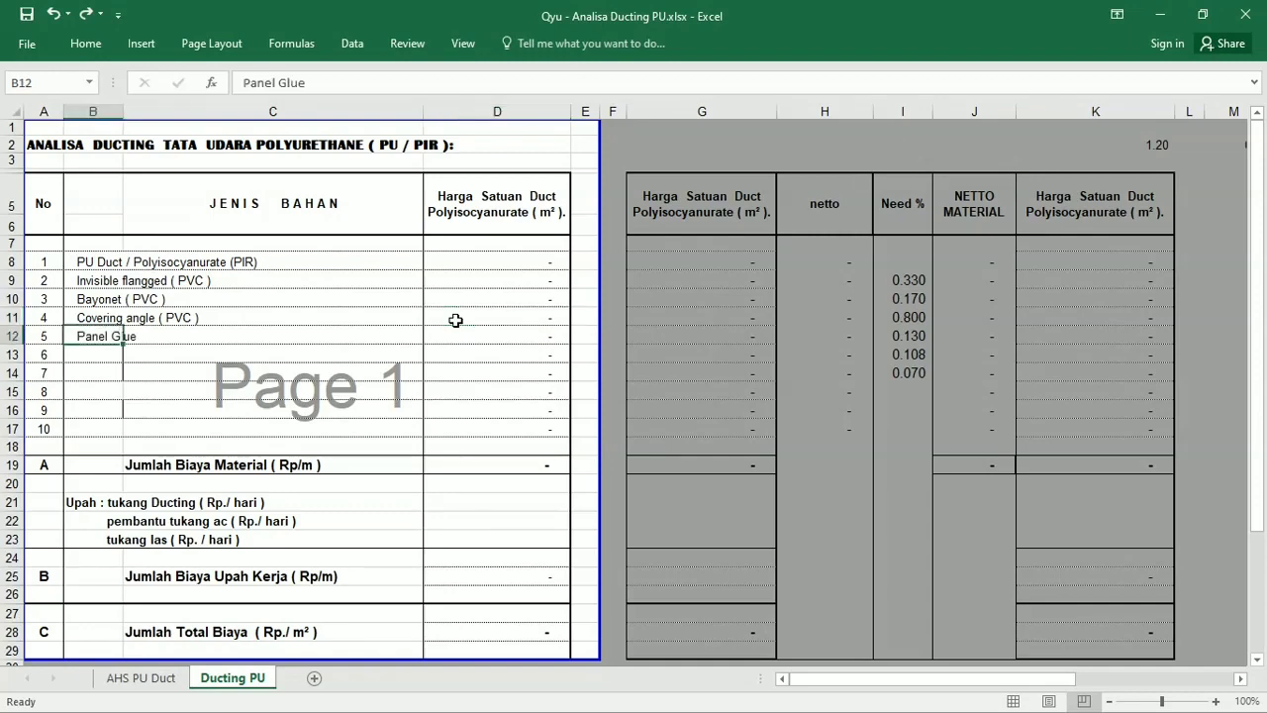
click(456, 331)
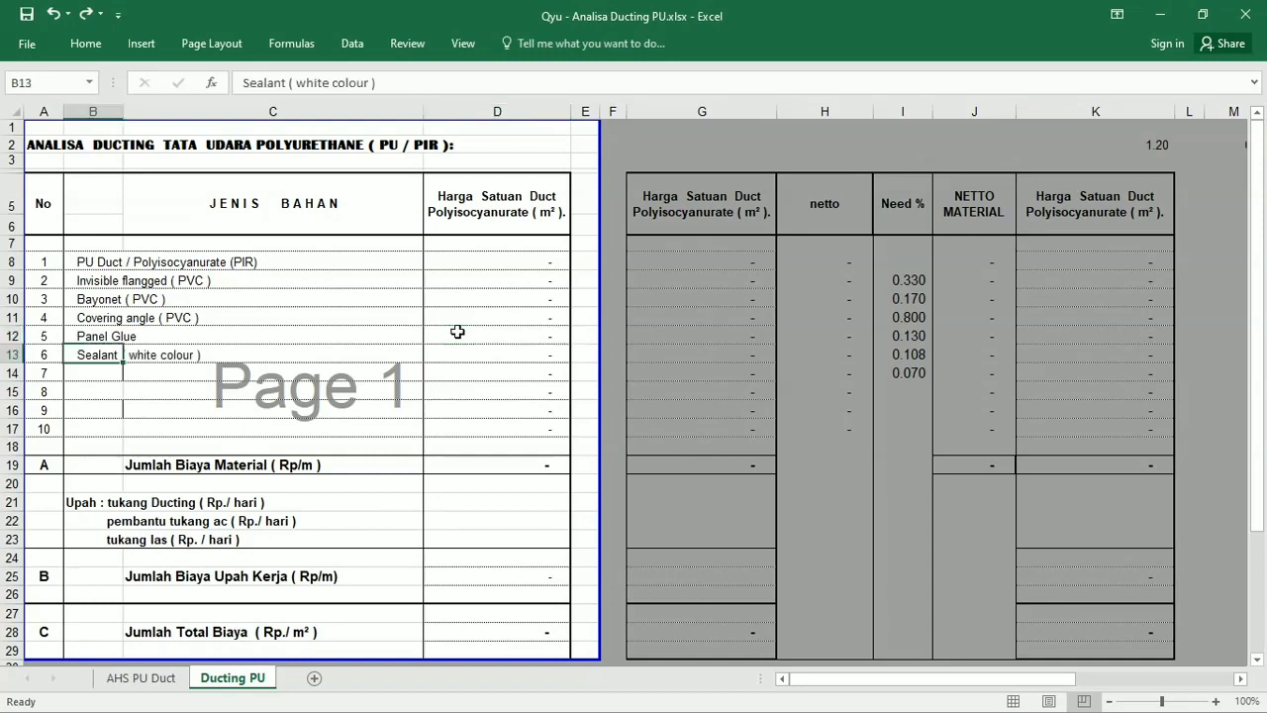
click(474, 354)
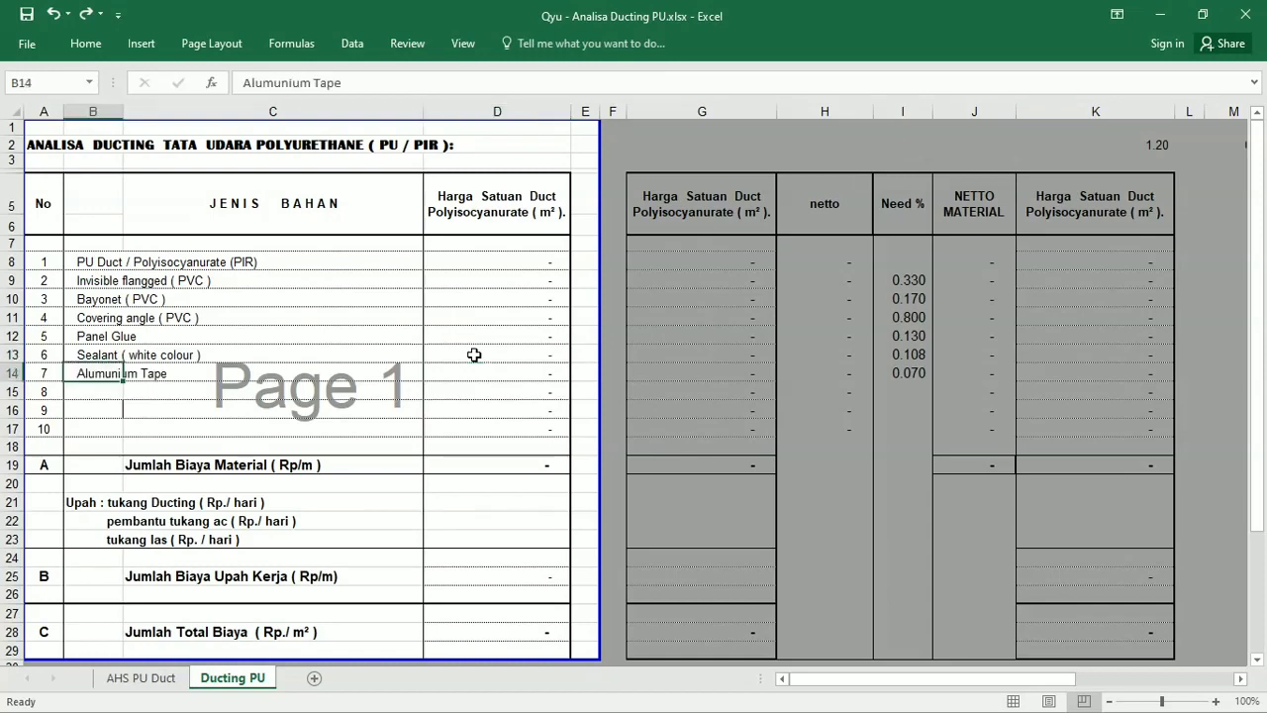
click(473, 369)
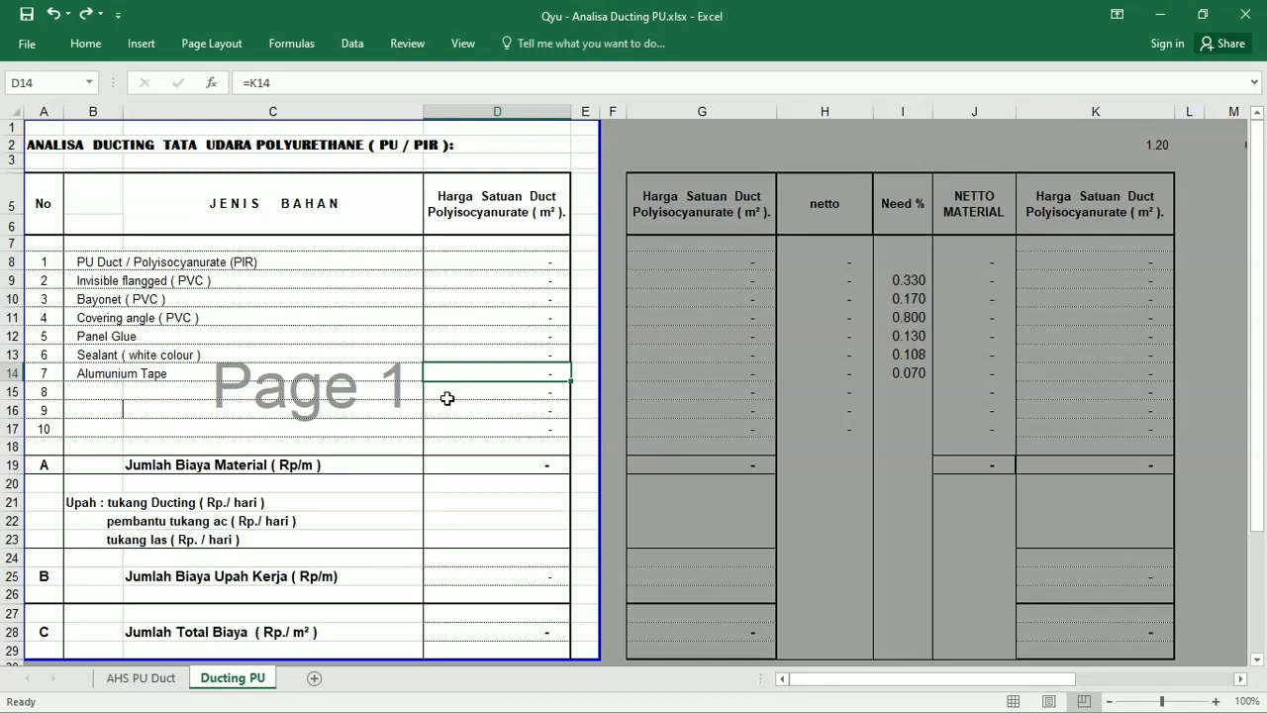
Complete the material list with Accessories, Support / Hanger and Material bantu as items 8 to 10.
click(447, 398)
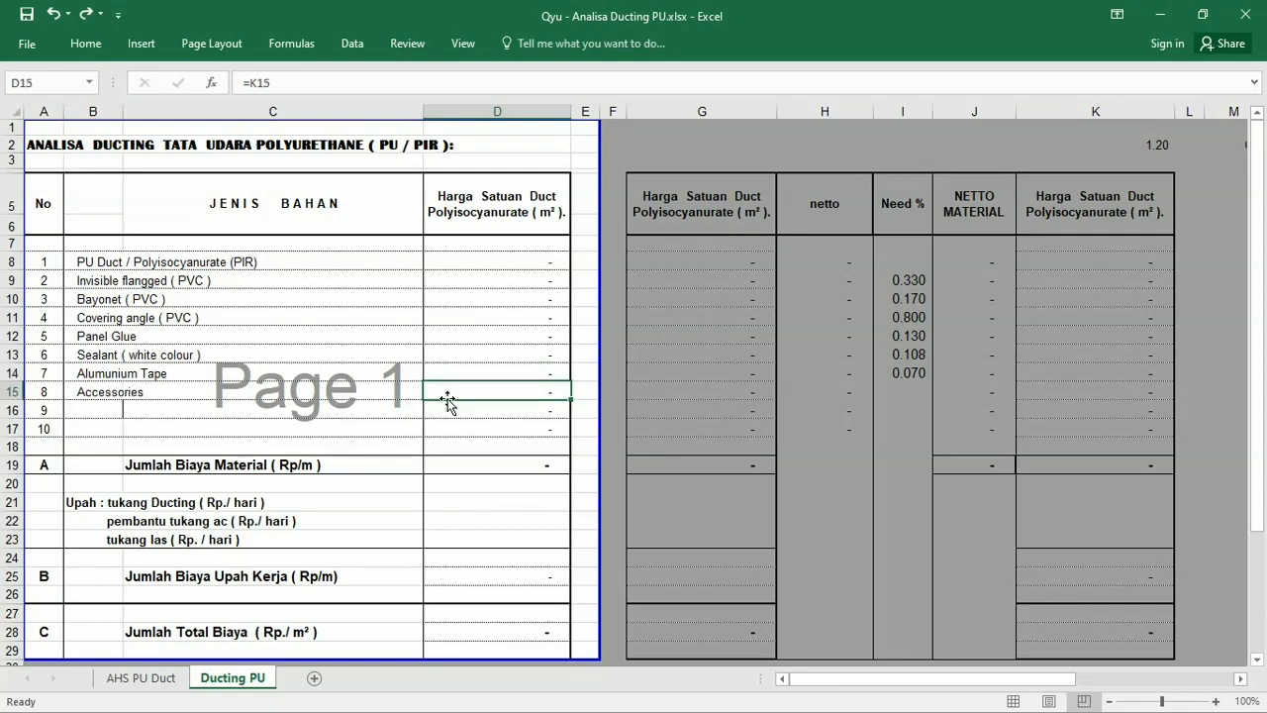
text(Support / Hanger)
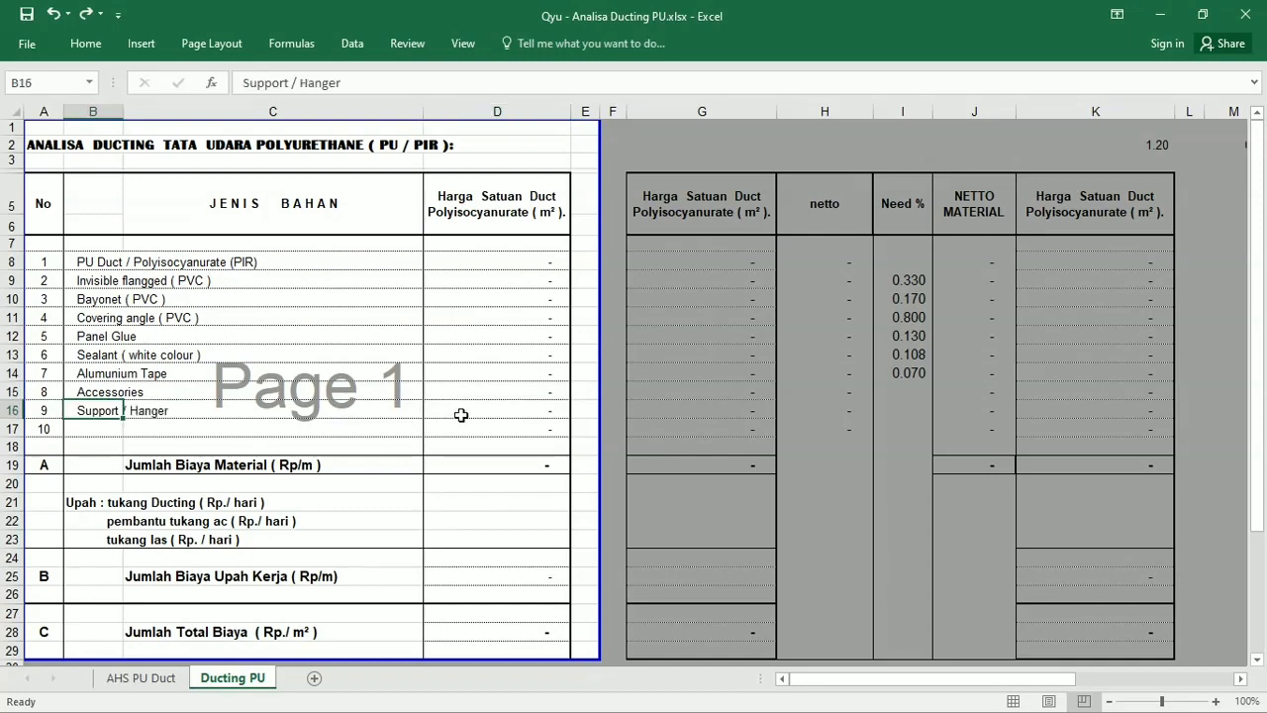
click(461, 414)
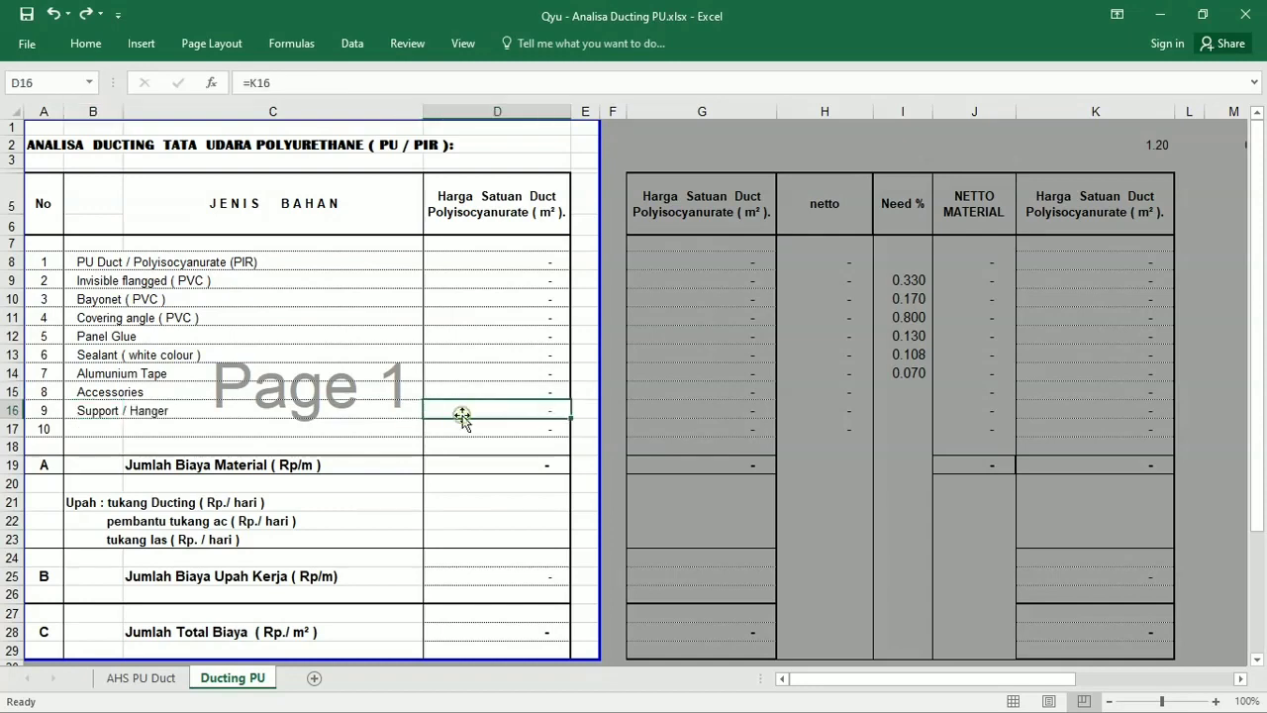
text(Material bantu)
click(472, 426)
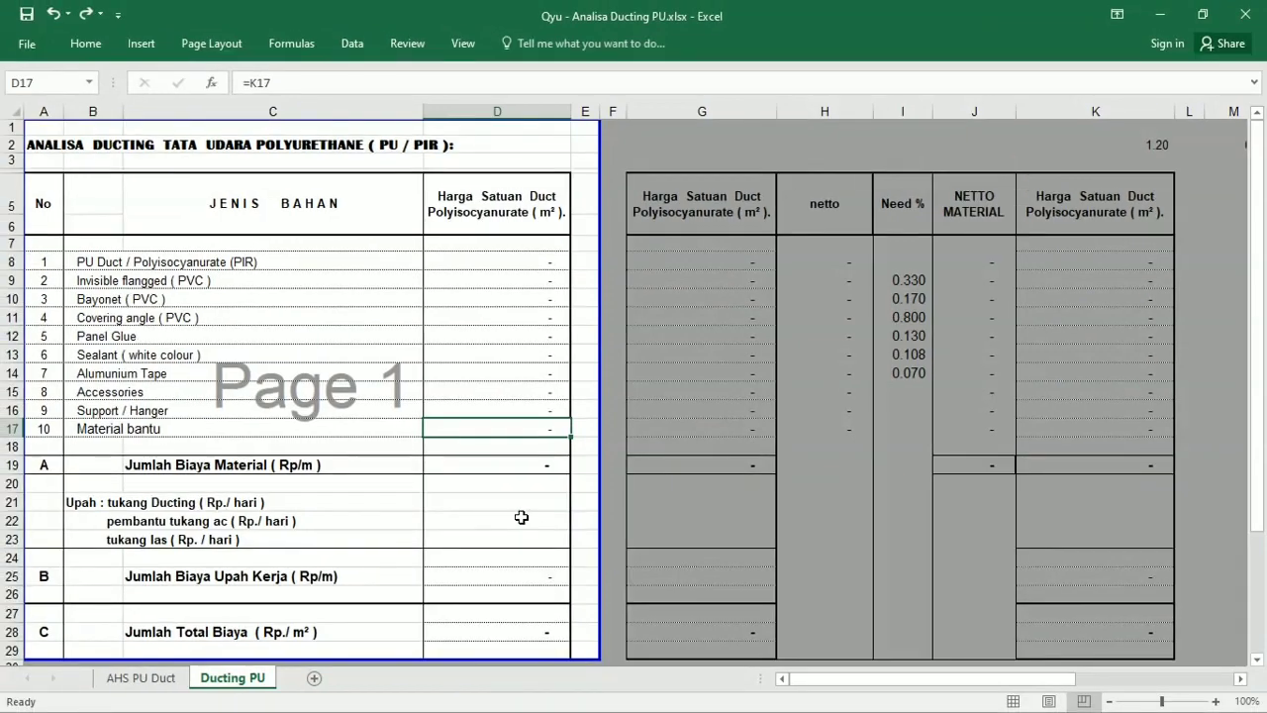
Examine the material total, daily wage rows, labour total and overall total in the main cost table.
click(520, 467)
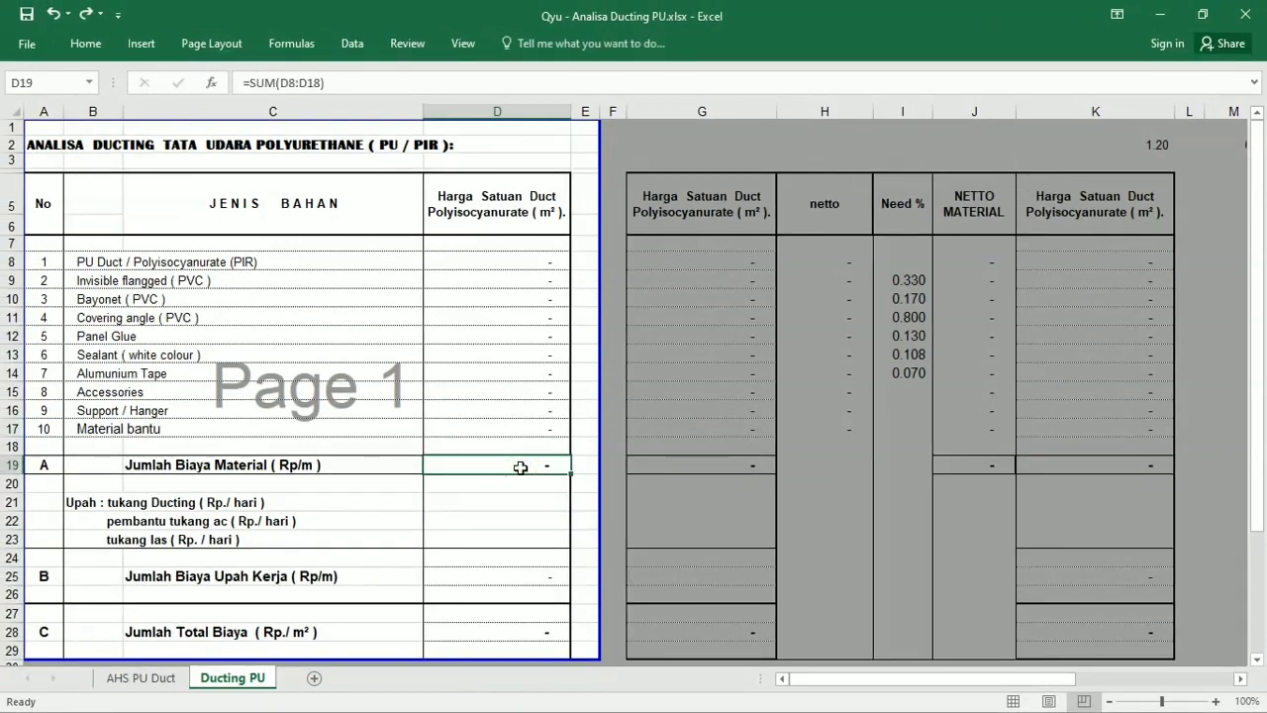
click(514, 522)
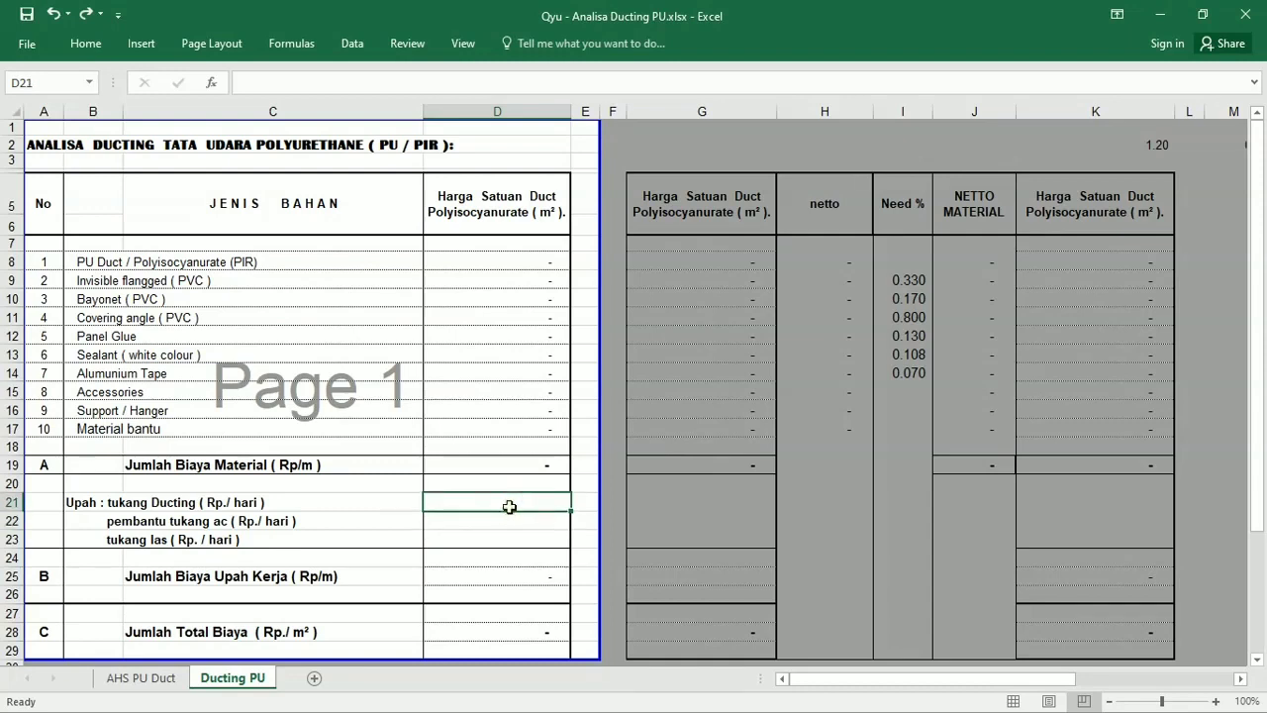
click(399, 501)
click(399, 518)
click(394, 535)
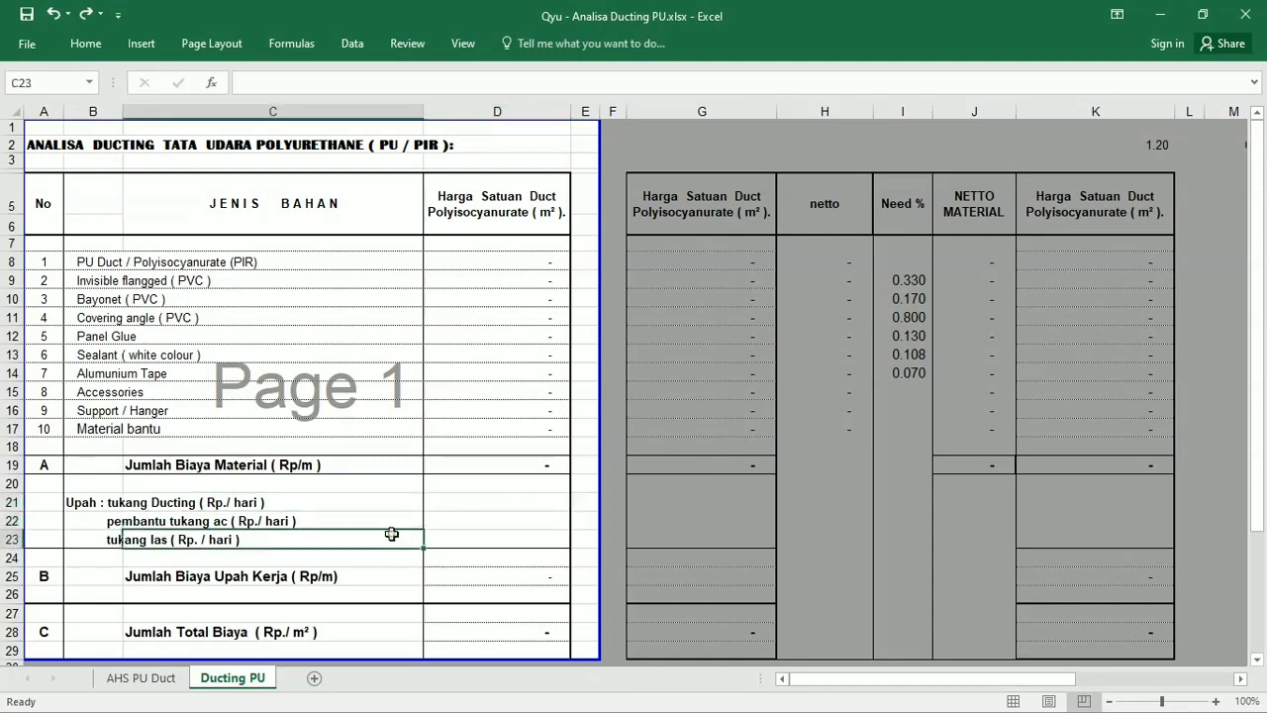
click(467, 581)
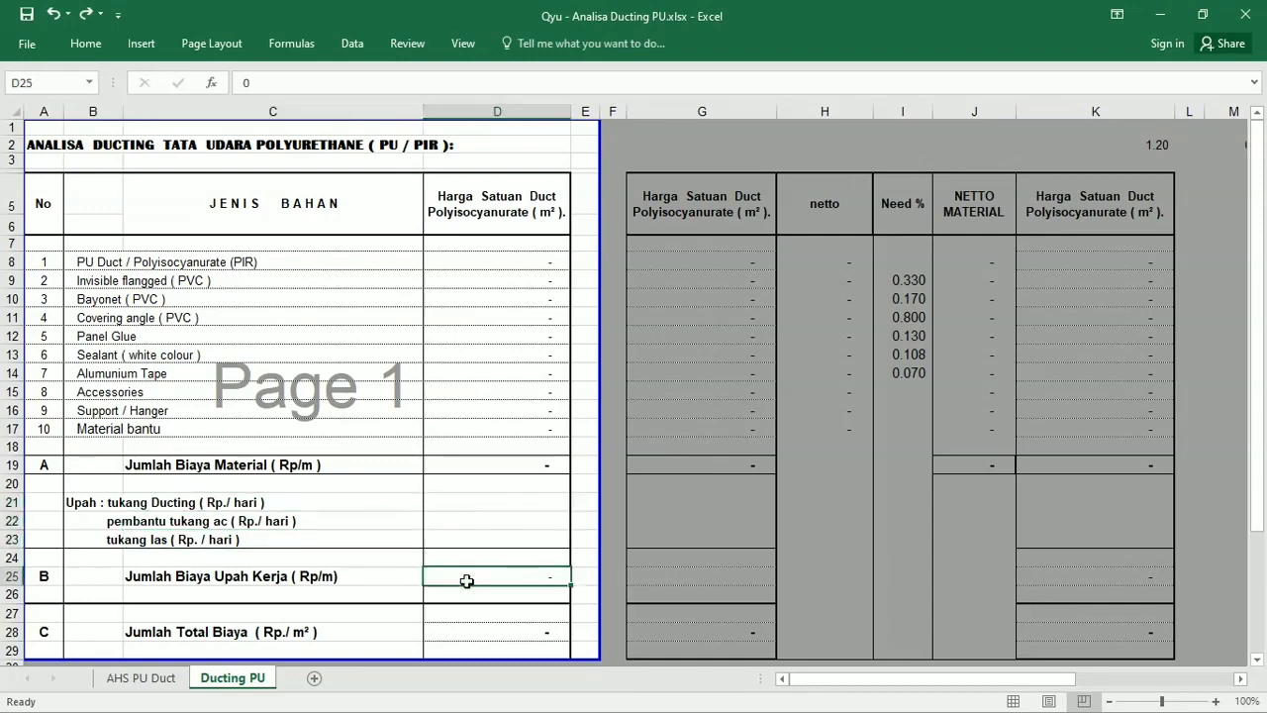
click(499, 630)
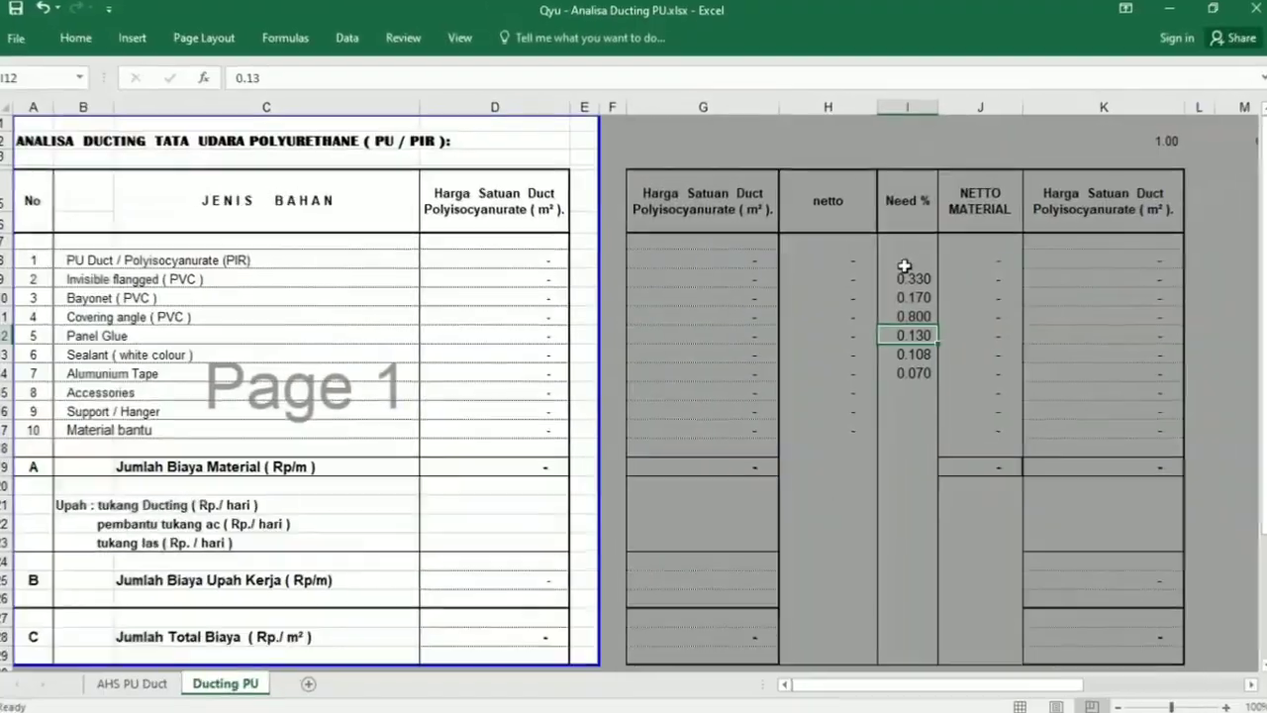
Examine the Need % coefficients for the ten material items and the empty cells beneath them.
click(900, 260)
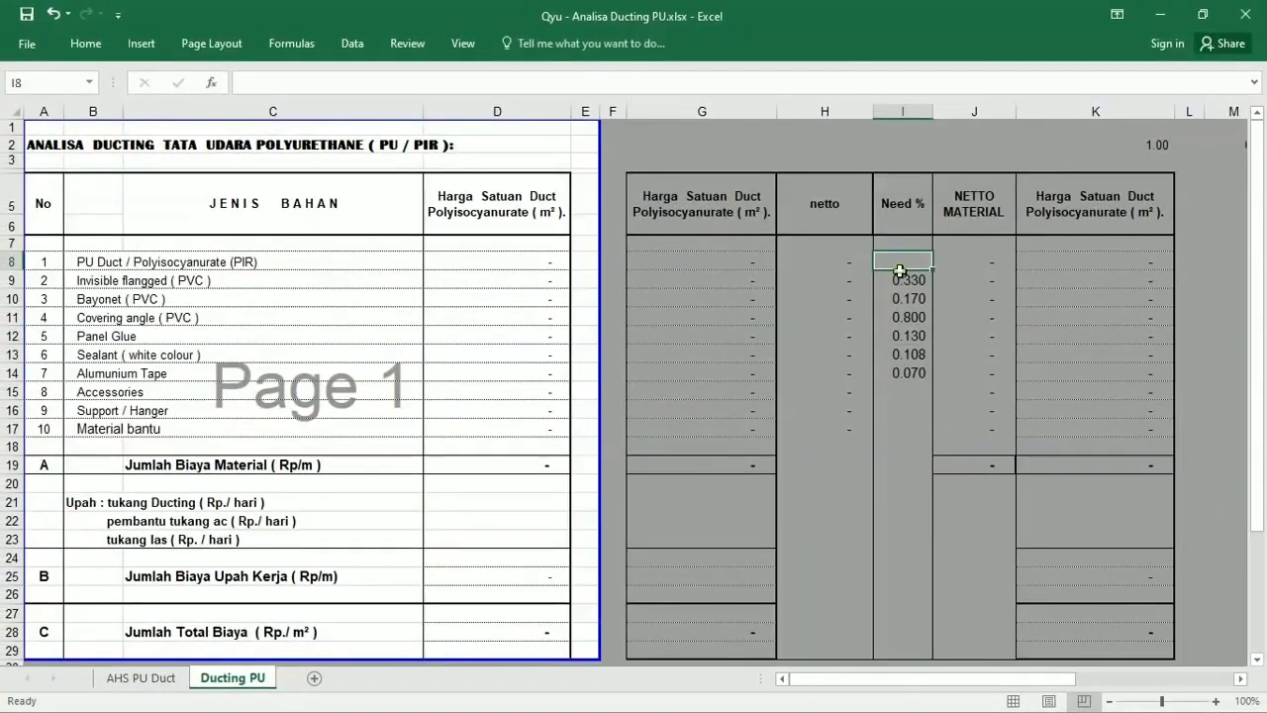
drag(899, 270, 922, 423)
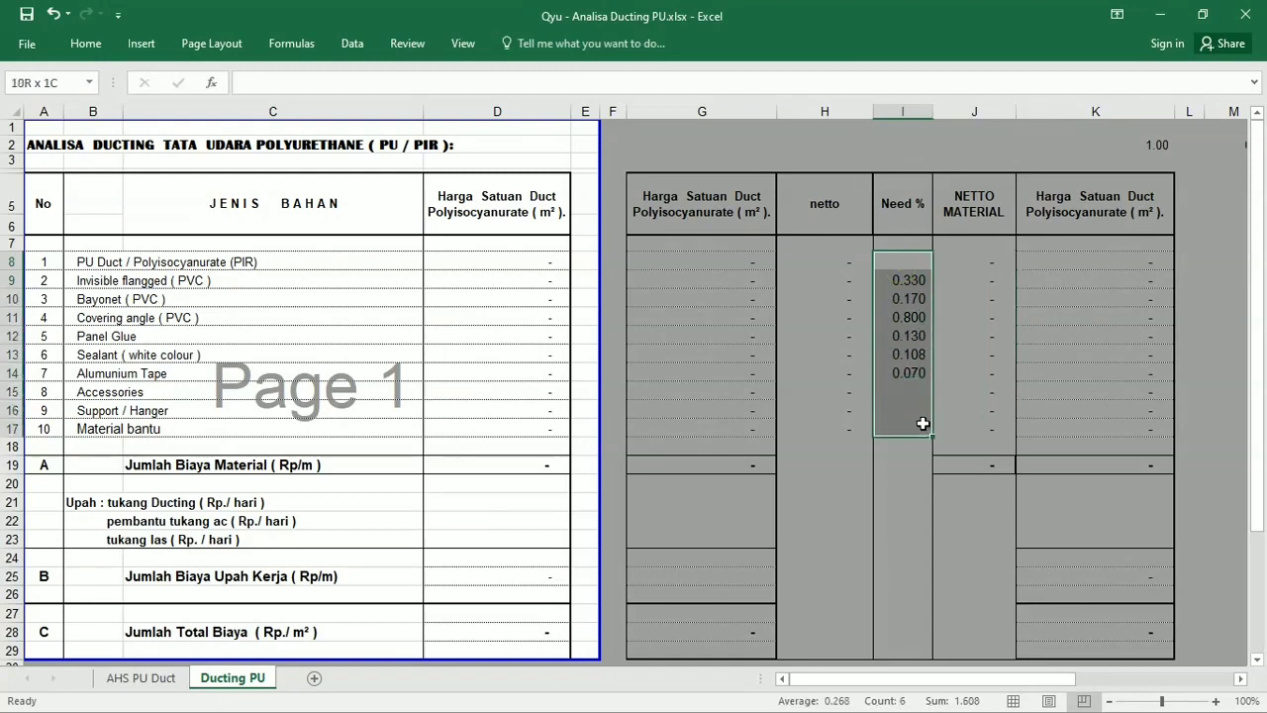
click(921, 413)
click(912, 396)
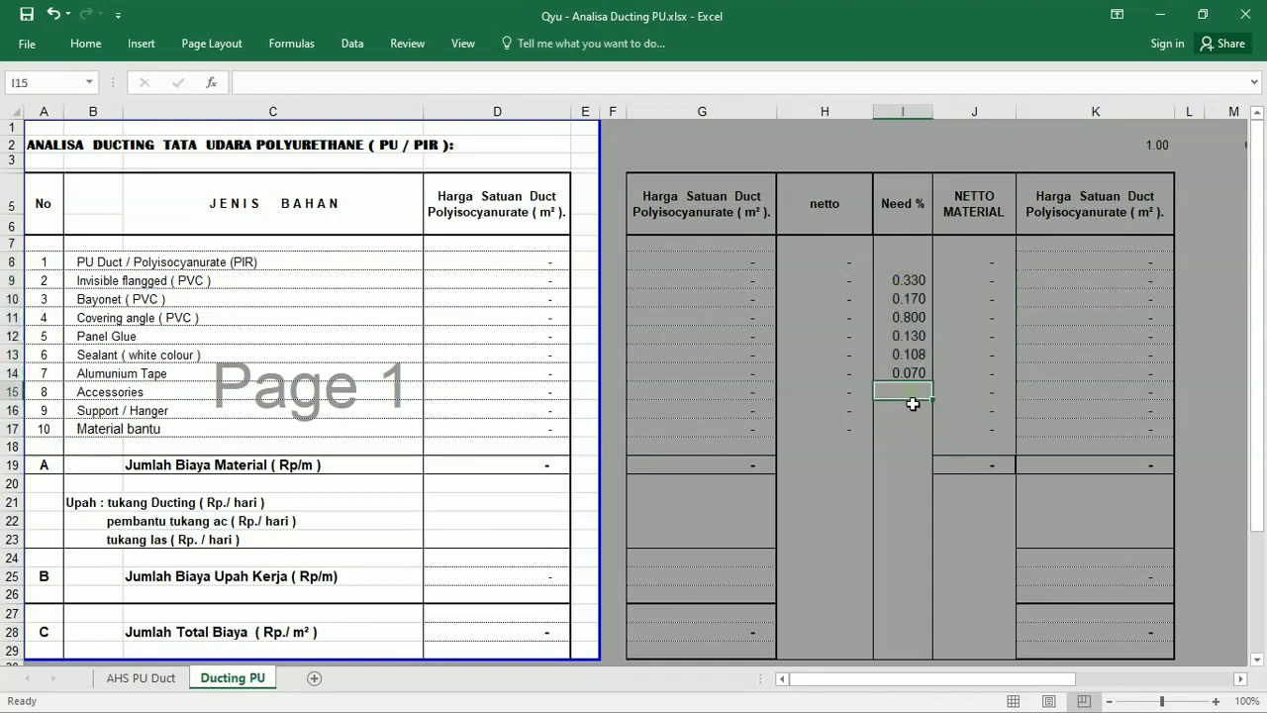
click(915, 412)
click(919, 429)
click(913, 445)
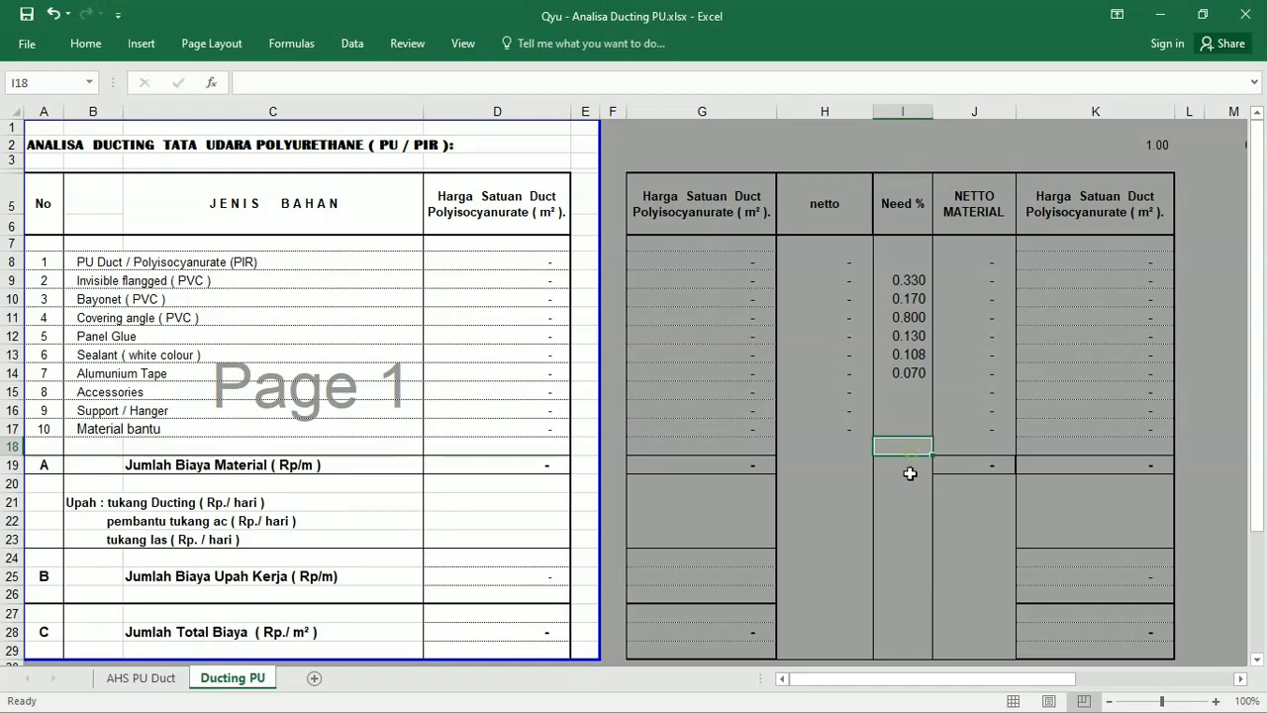
click(886, 463)
click(857, 447)
click(849, 463)
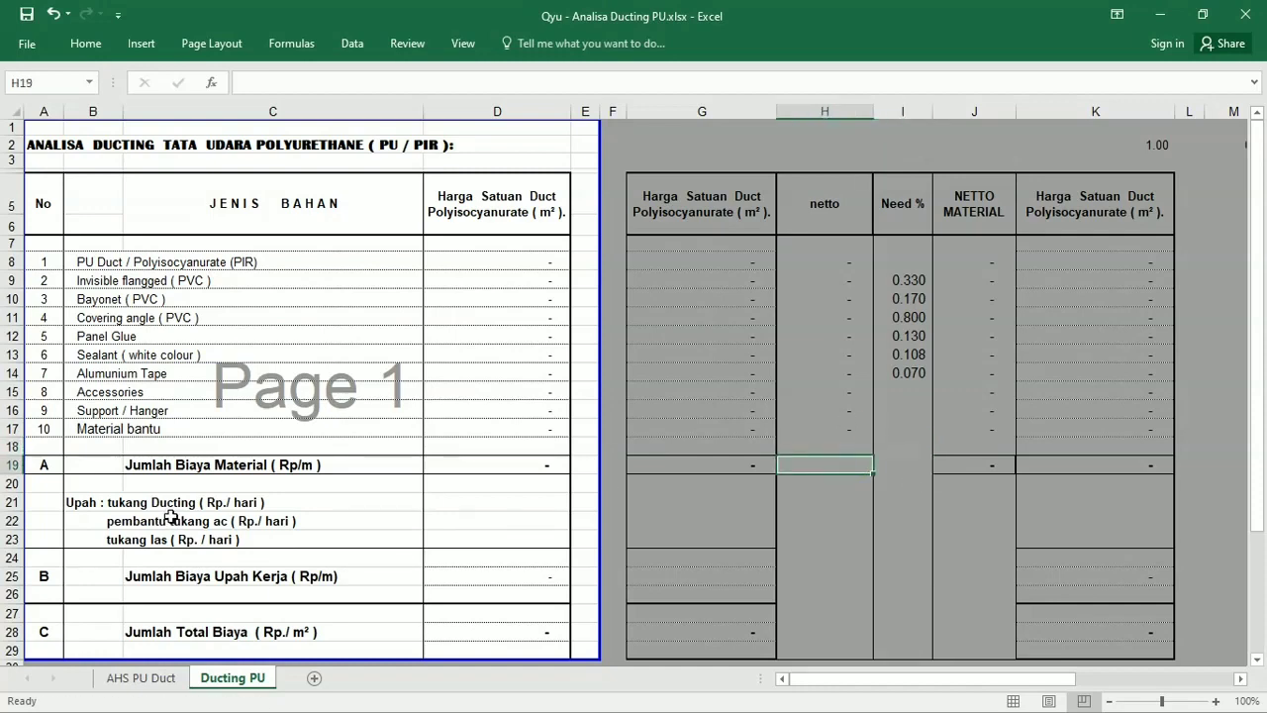
Examine the Harga Satuan Duct input cells in column G for the material items.
click(929, 318)
click(792, 353)
click(725, 371)
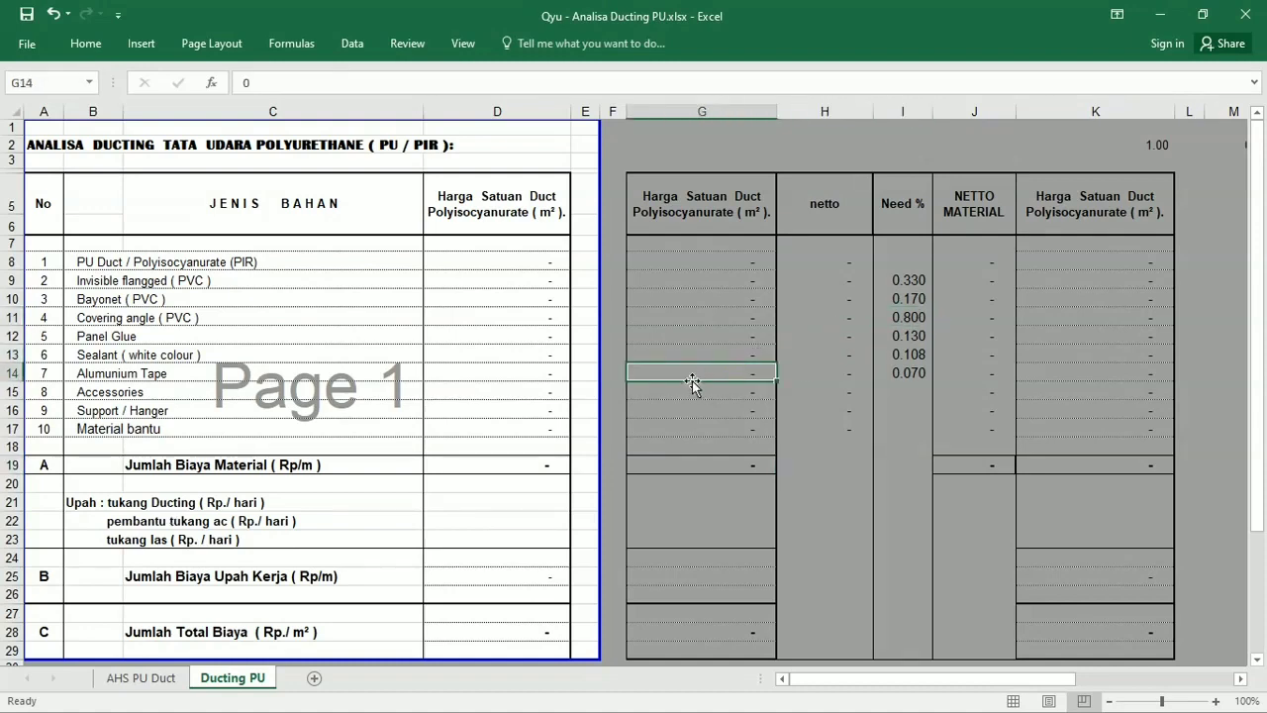
click(673, 331)
click(673, 301)
click(674, 281)
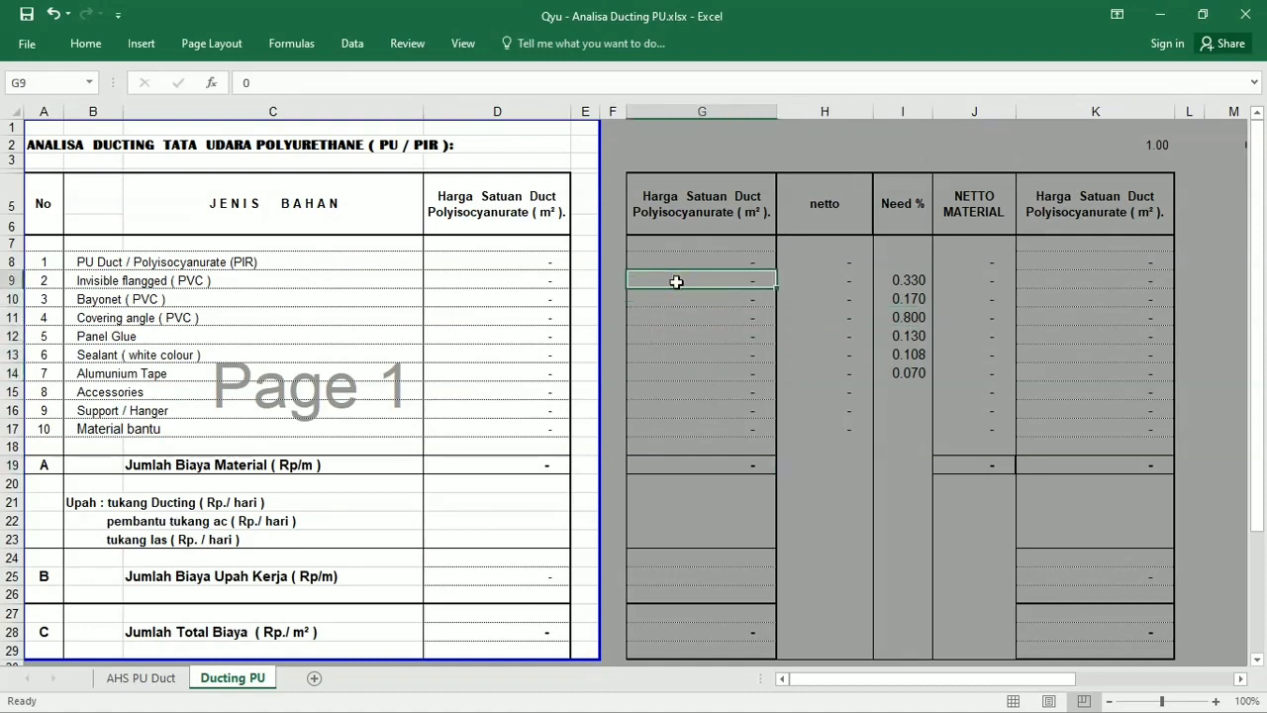
key(Up)
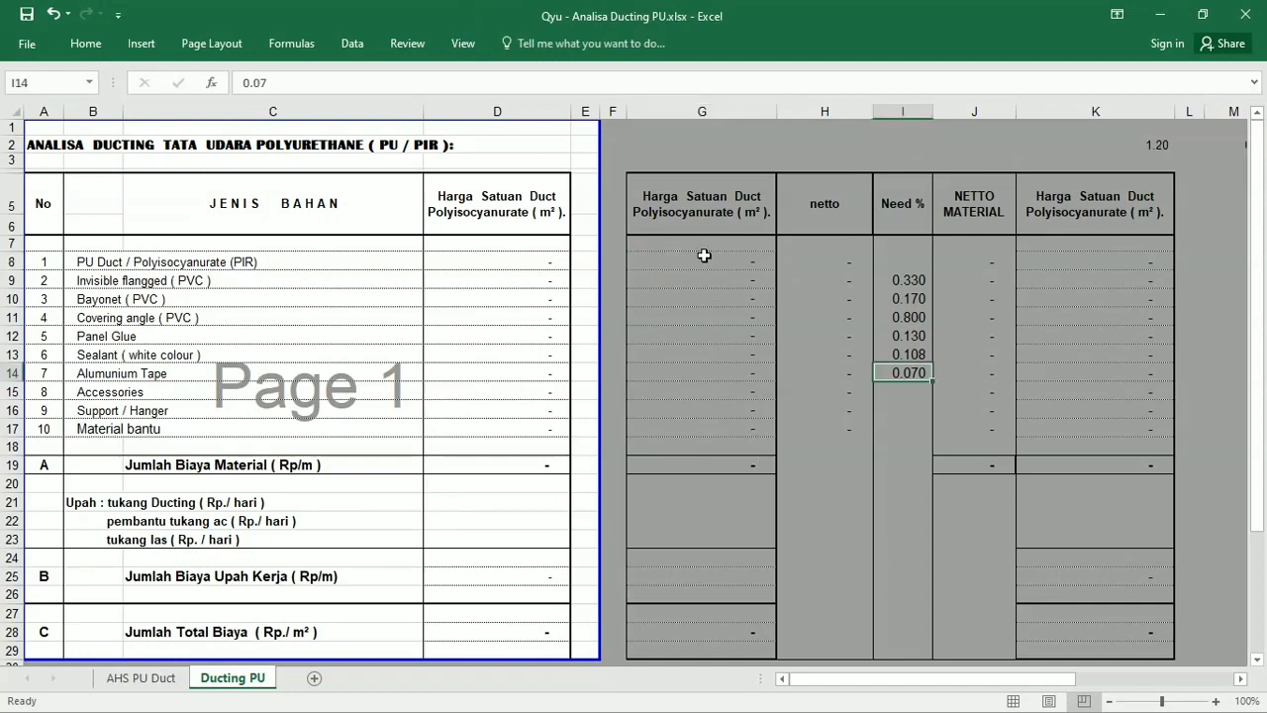
Set the factor in cell K2 to 1.
click(703, 259)
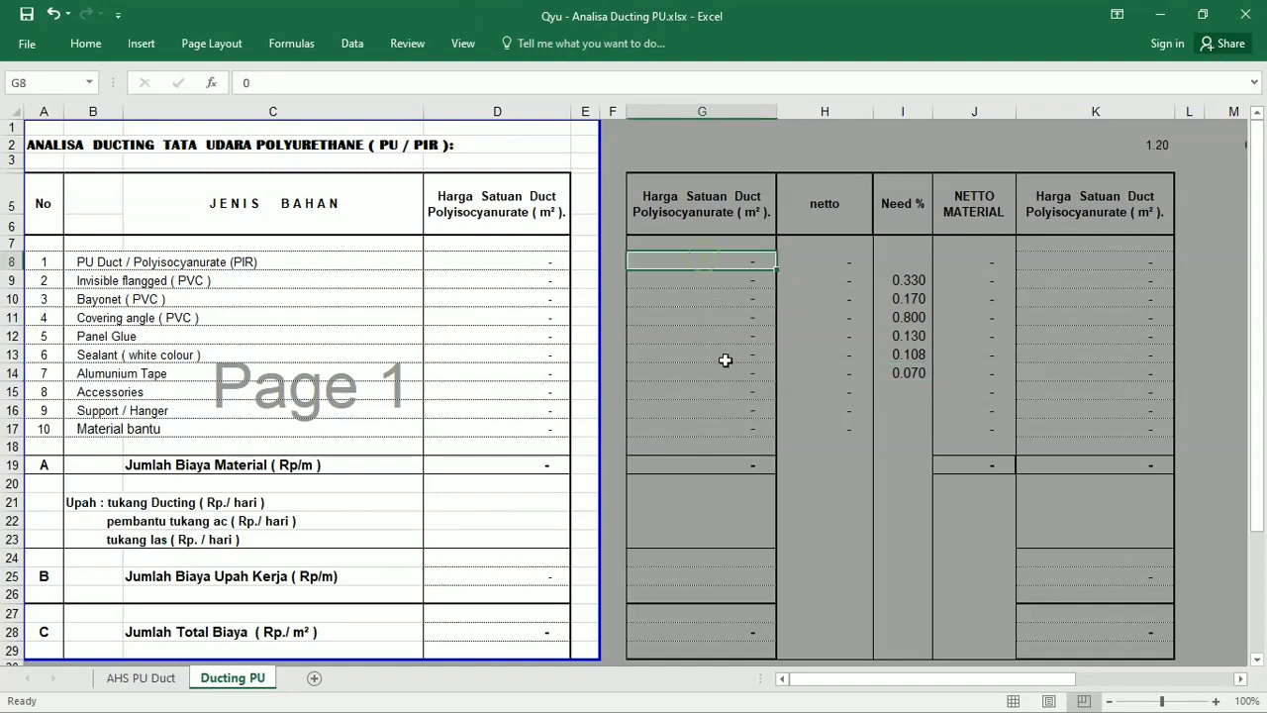
click(1143, 146)
text(1)
key(Return)
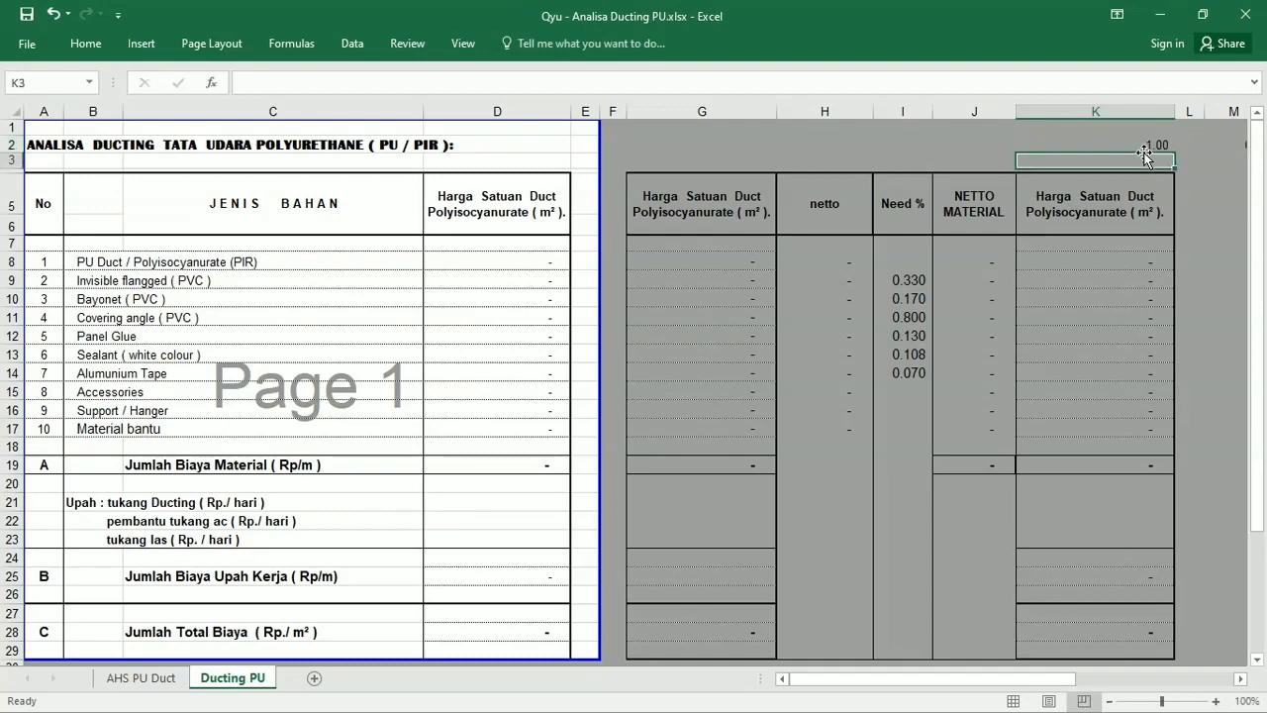
click(953, 288)
drag(729, 336, 730, 354)
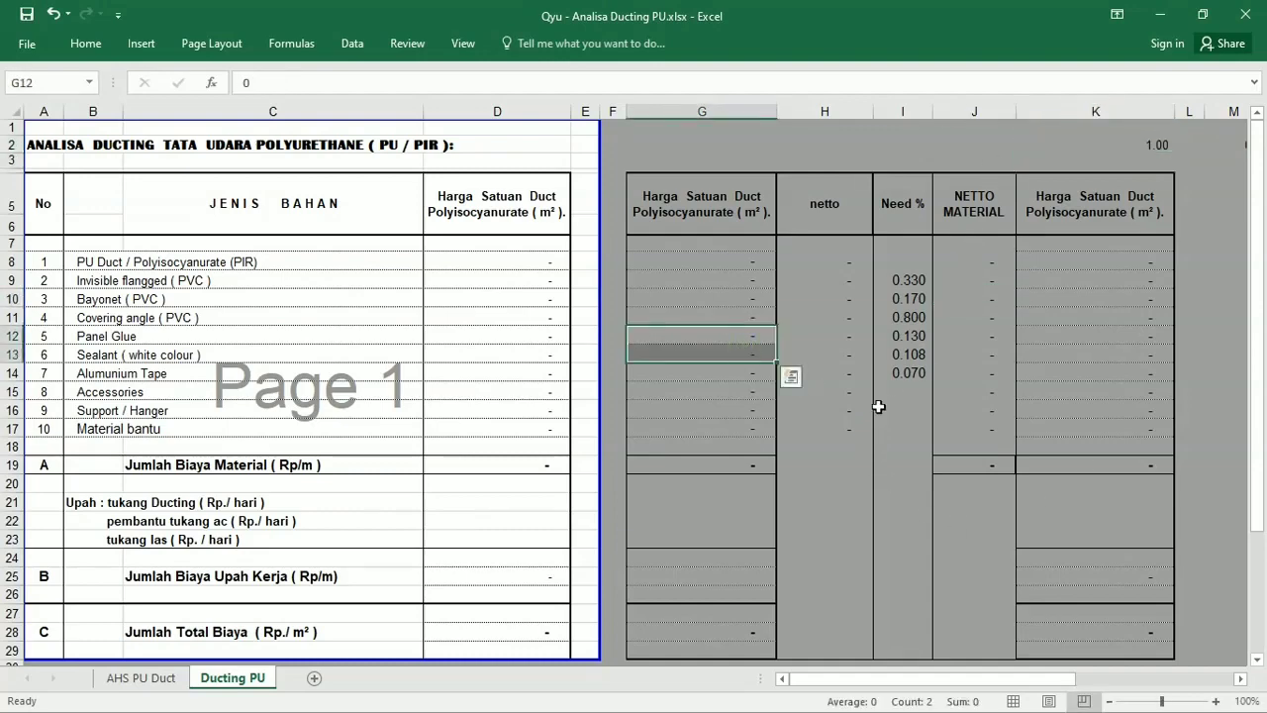
click(884, 376)
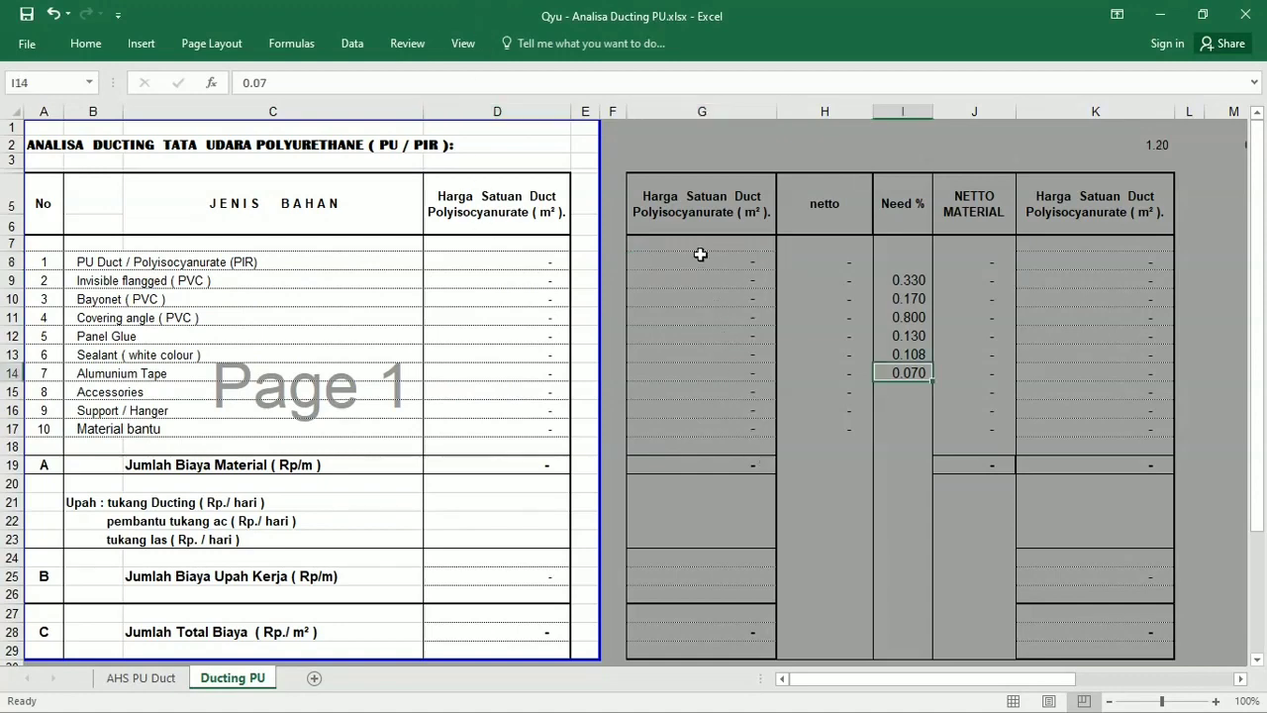
Change the factor above the last Harga Satuan Duct column, in cell K2, to 1.
click(701, 256)
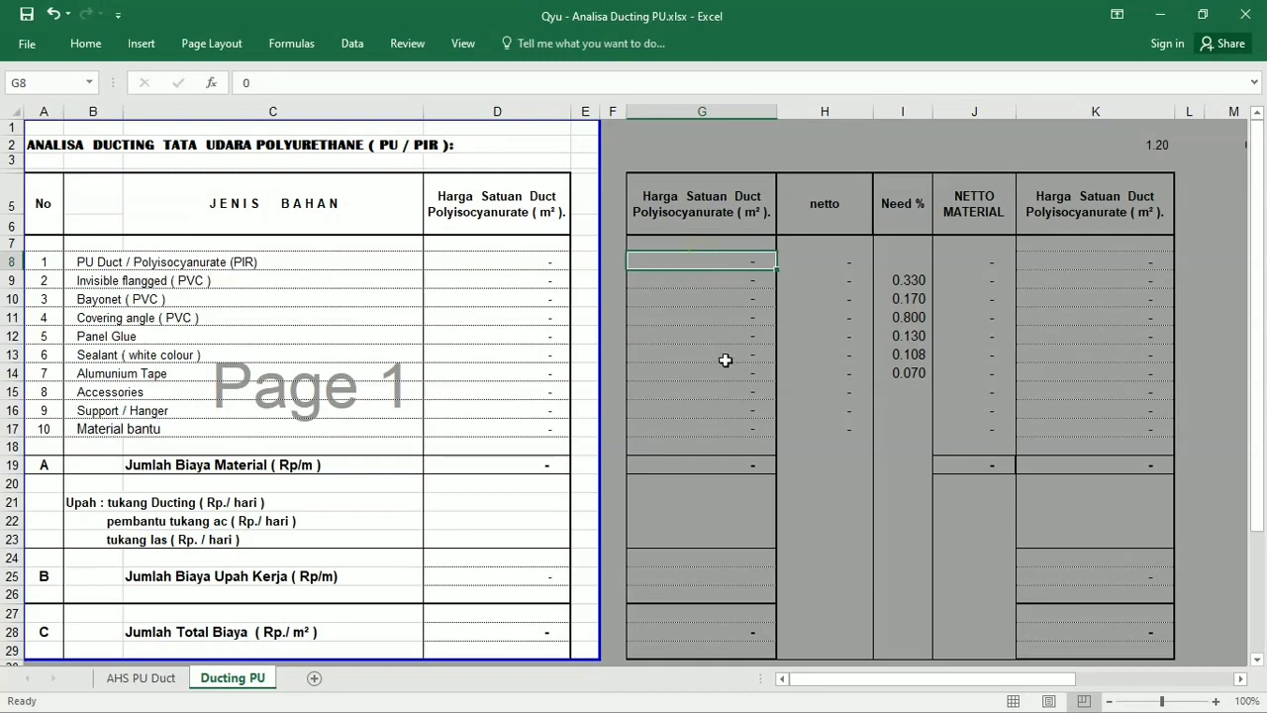
click(1143, 149)
text(1)
key(Return)
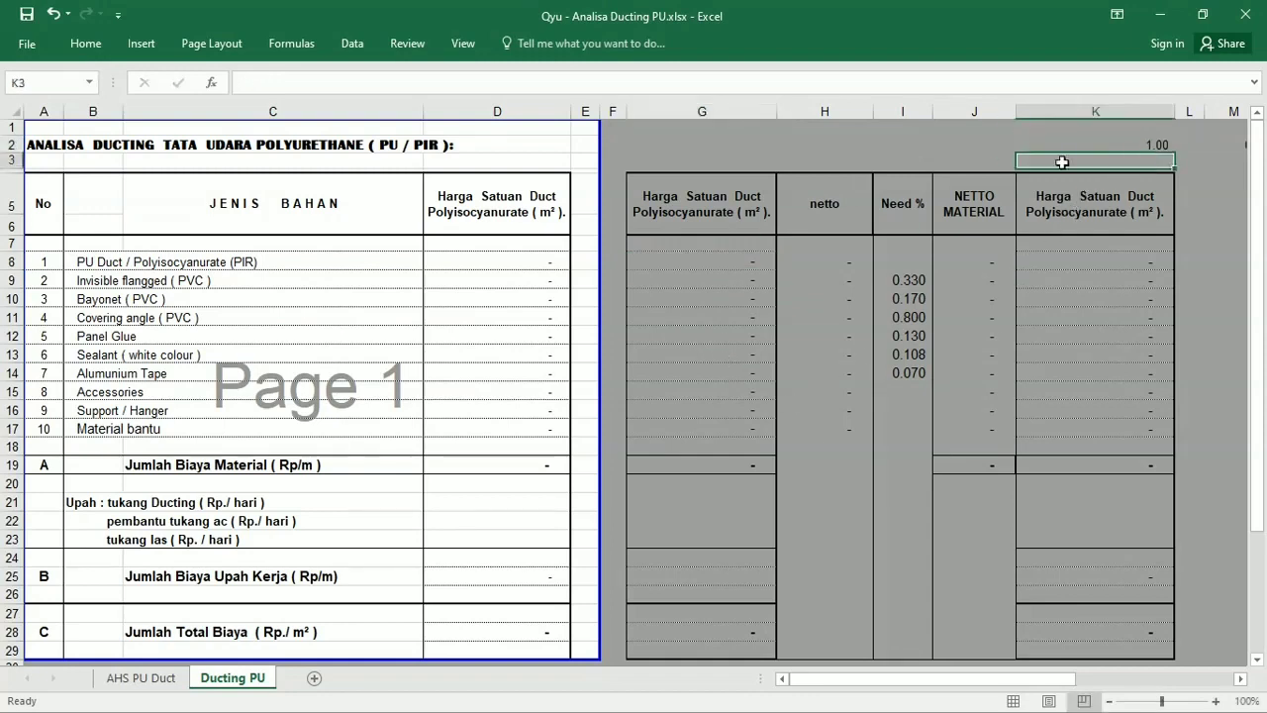
click(952, 297)
drag(744, 343, 743, 348)
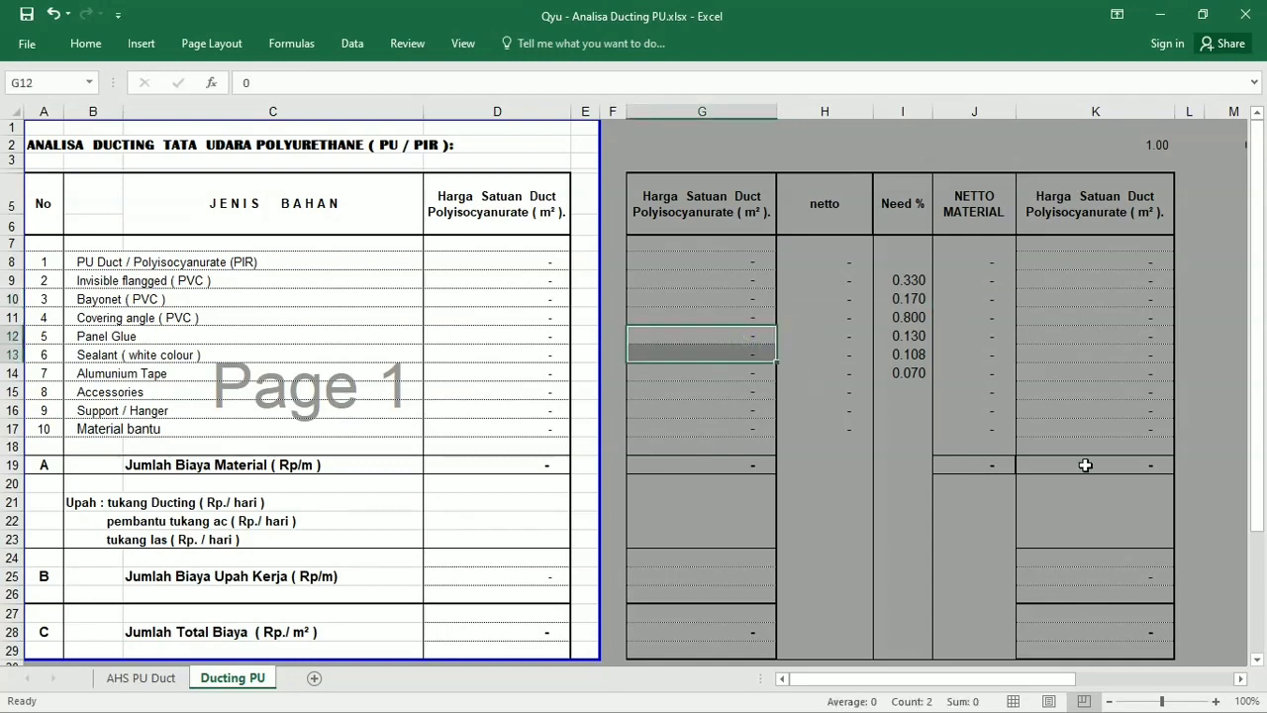
click(888, 378)
click(885, 415)
click(884, 443)
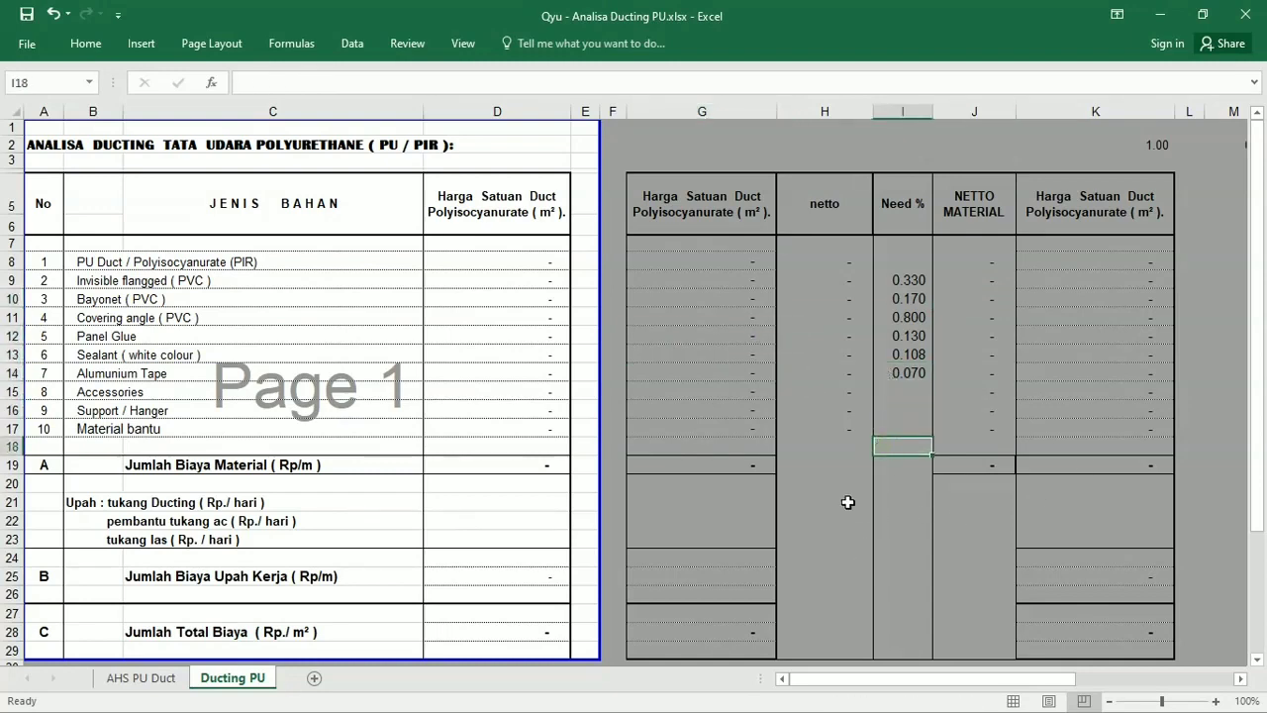
Enter 1 as the Harga Satuan Duct value for PU Duct / Polyisocyanurate (PIR) in cell G8.
click(743, 258)
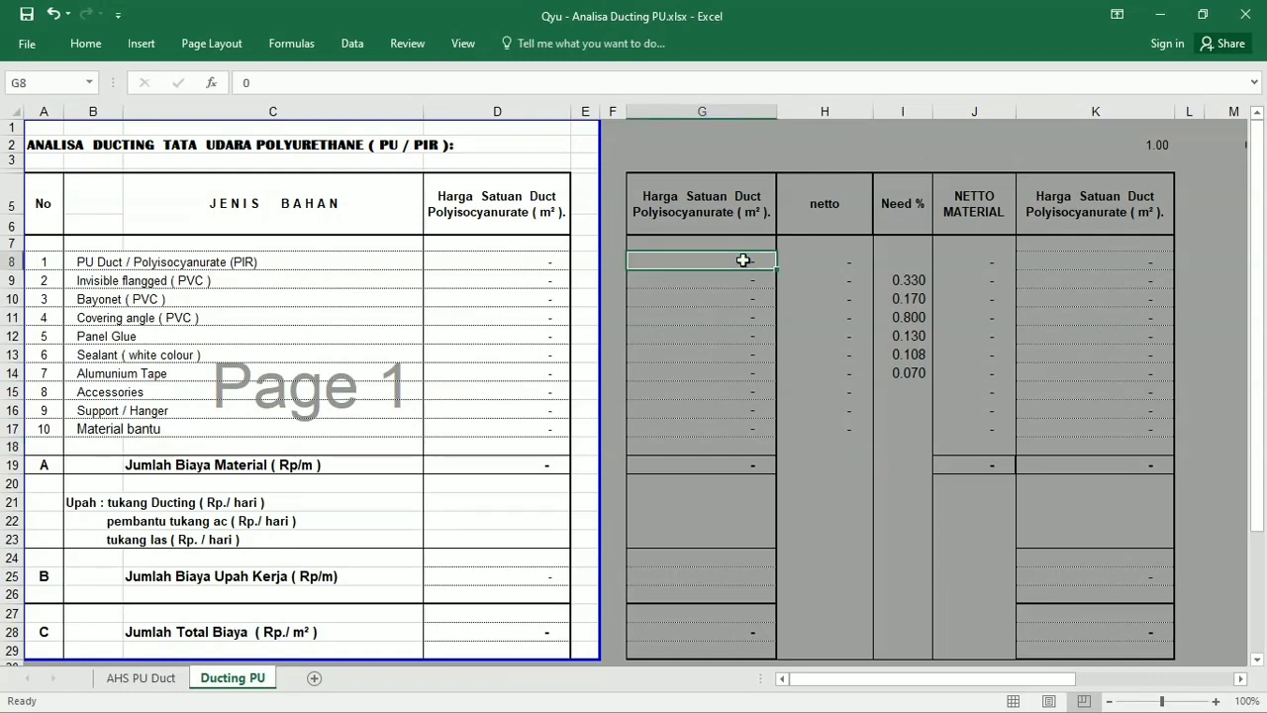
text(1)
key(Return)
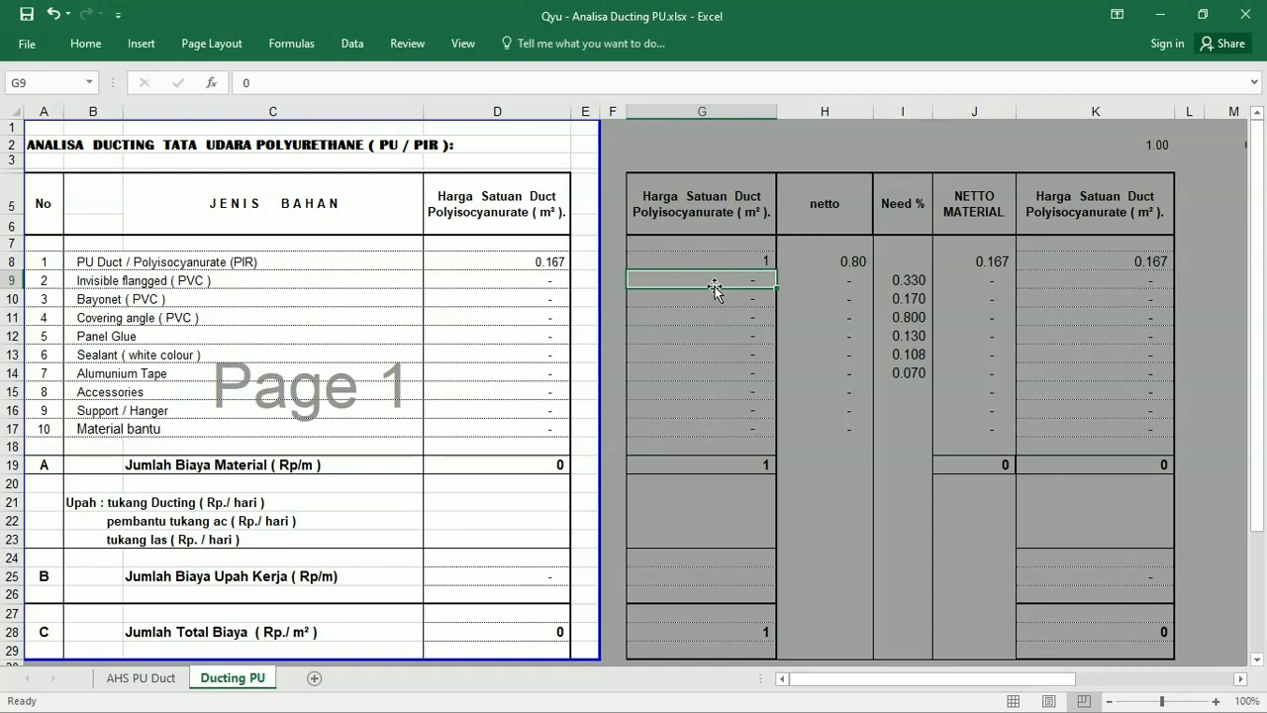
Check the PU Duct formulas in the netto, NETTO MATERIAL and final price columns, and set the factor in K2 to 1.1.
click(817, 261)
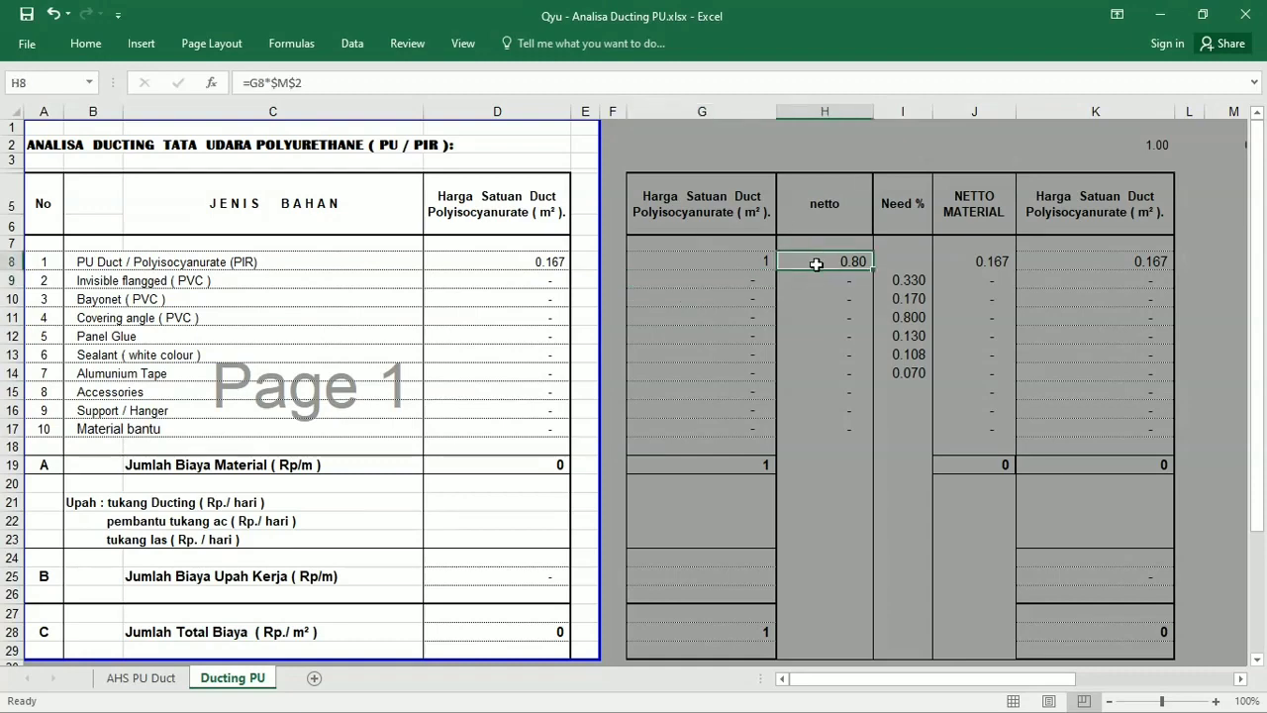
click(973, 264)
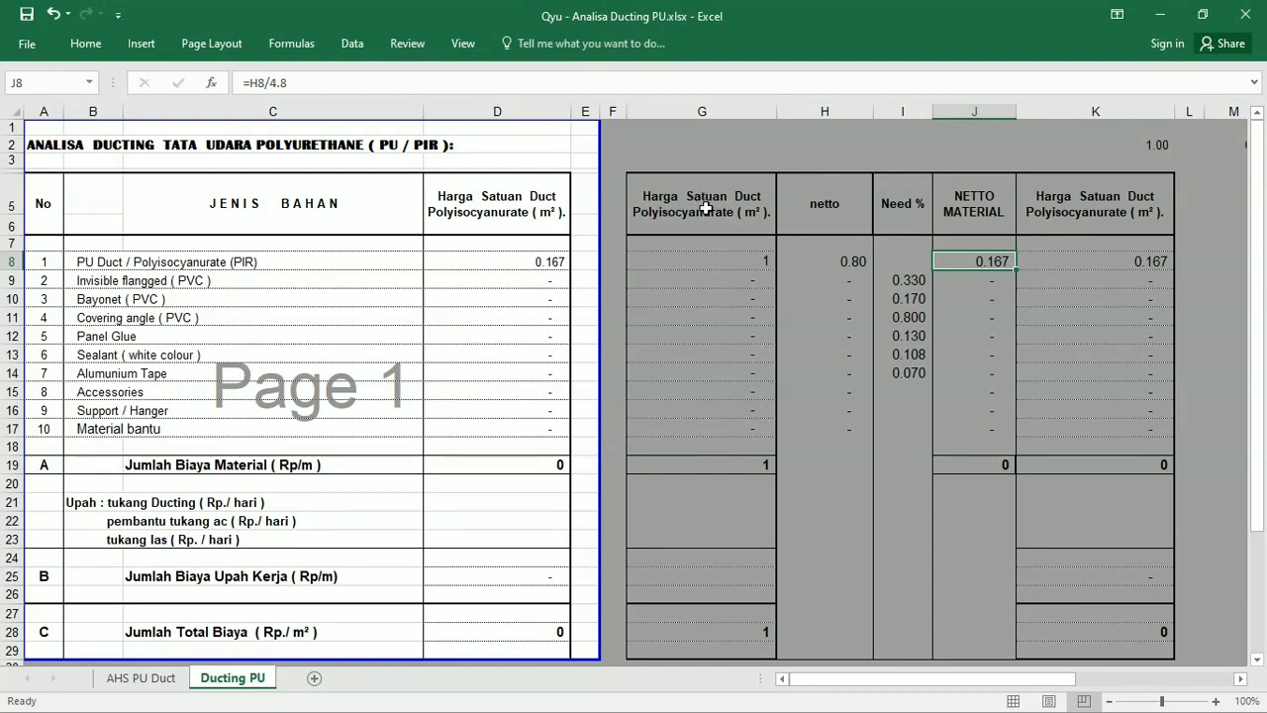
click(1060, 246)
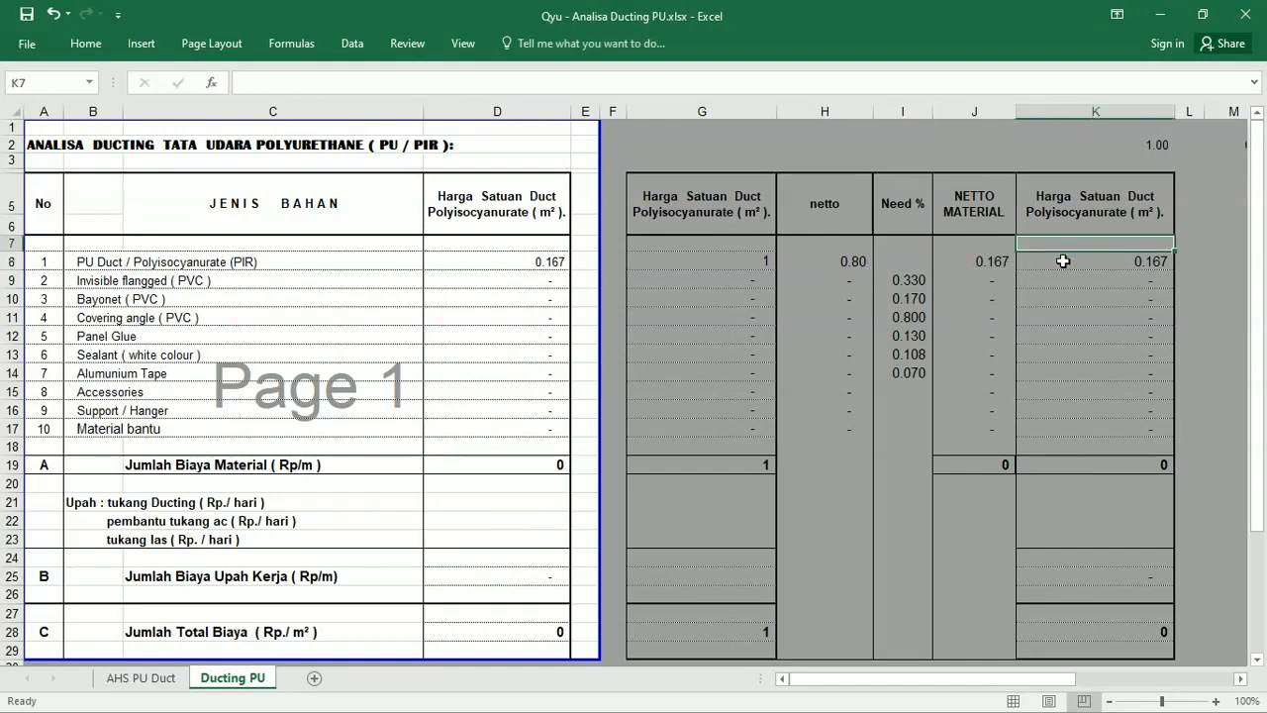
click(1062, 262)
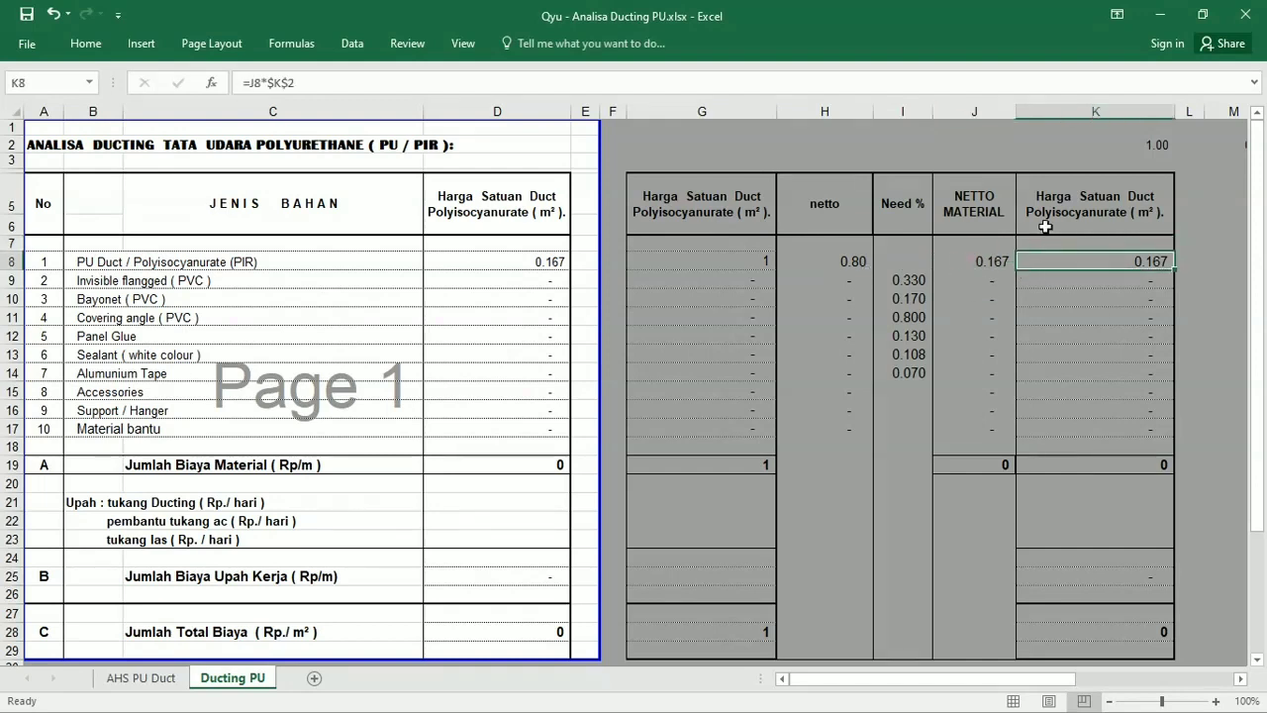
click(1146, 147)
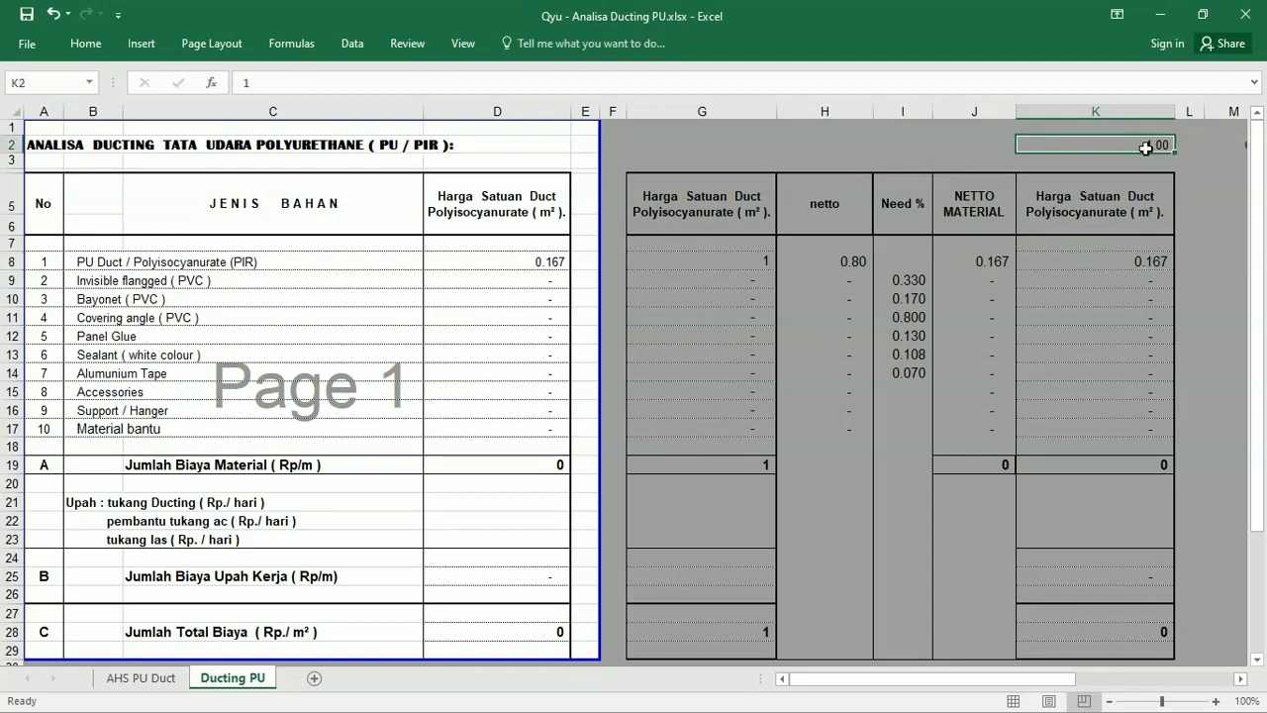
text(1.1)
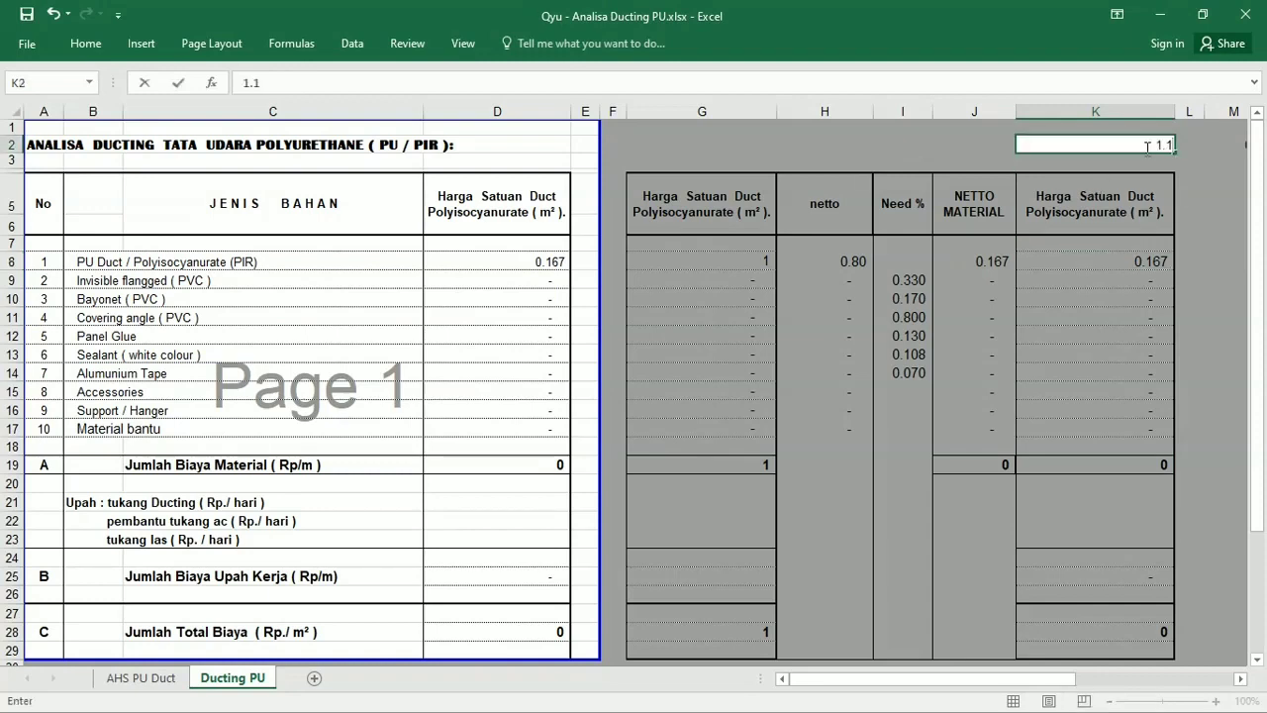
key(Return)
Fill the Harga Satuan Duct value 1 from cell G8 down through G17 for all ten material items.
click(799, 317)
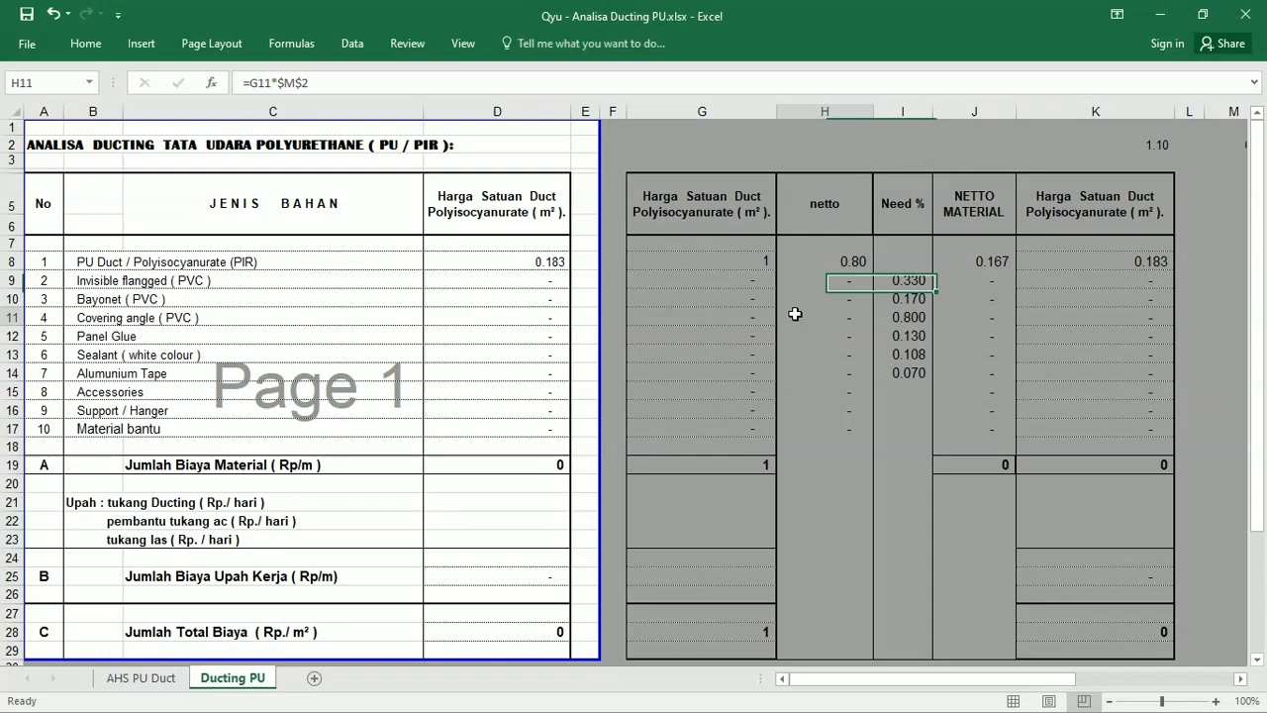
click(709, 329)
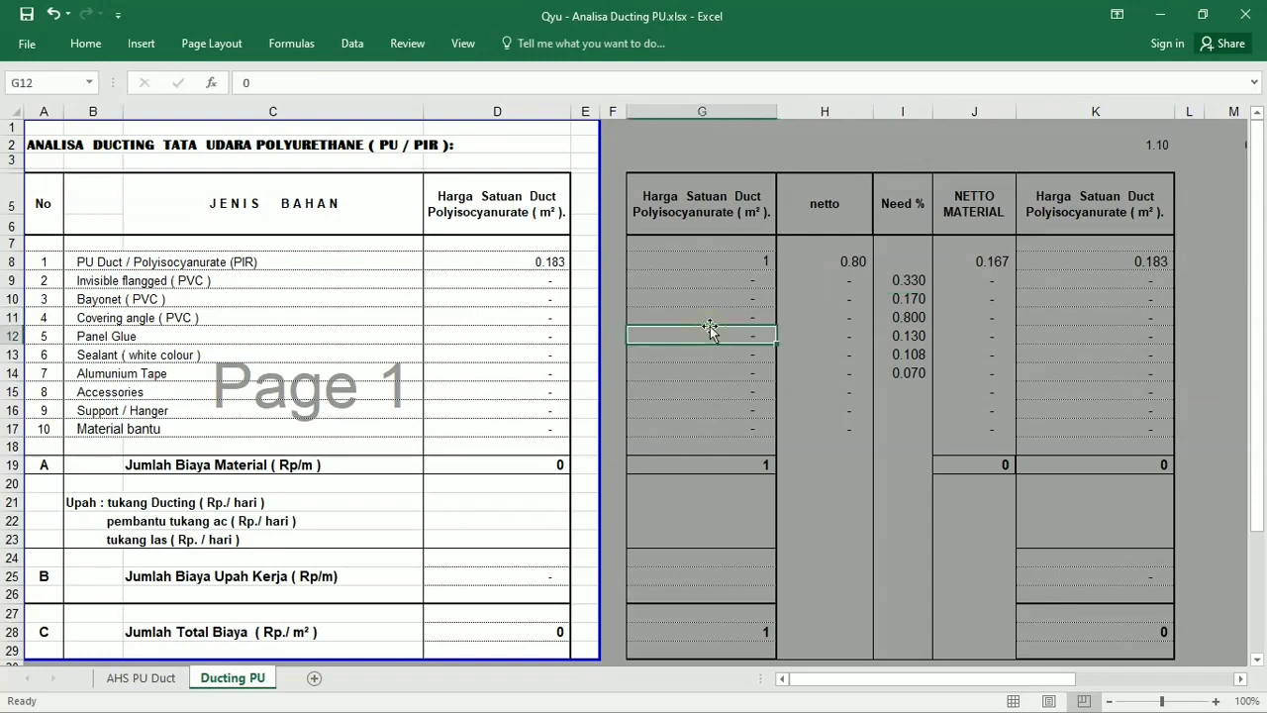
click(745, 261)
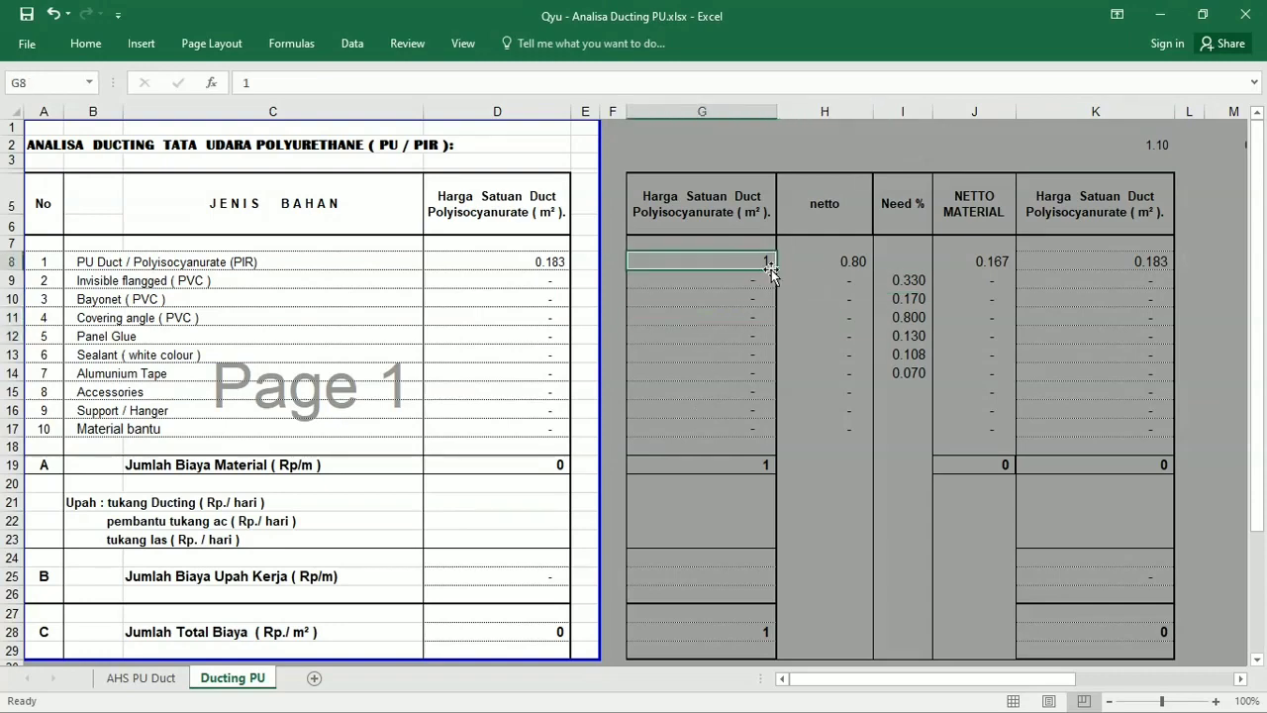
drag(776, 268, 781, 434)
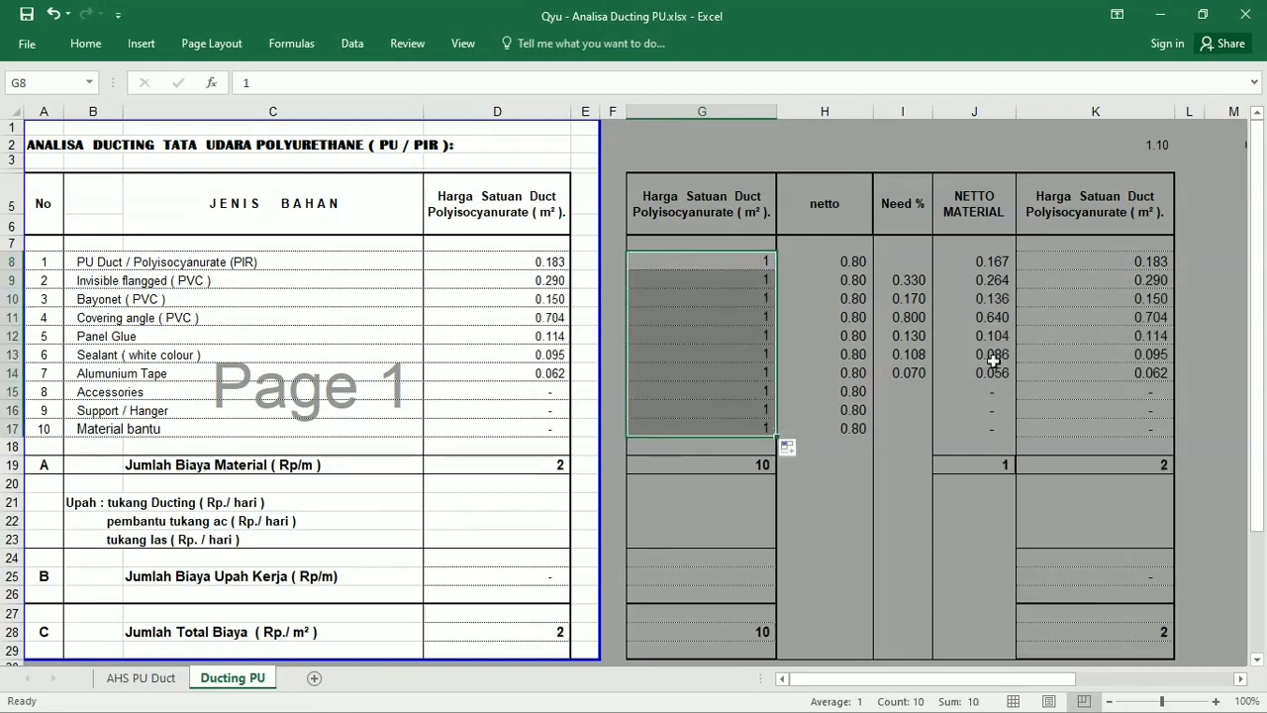
click(1170, 299)
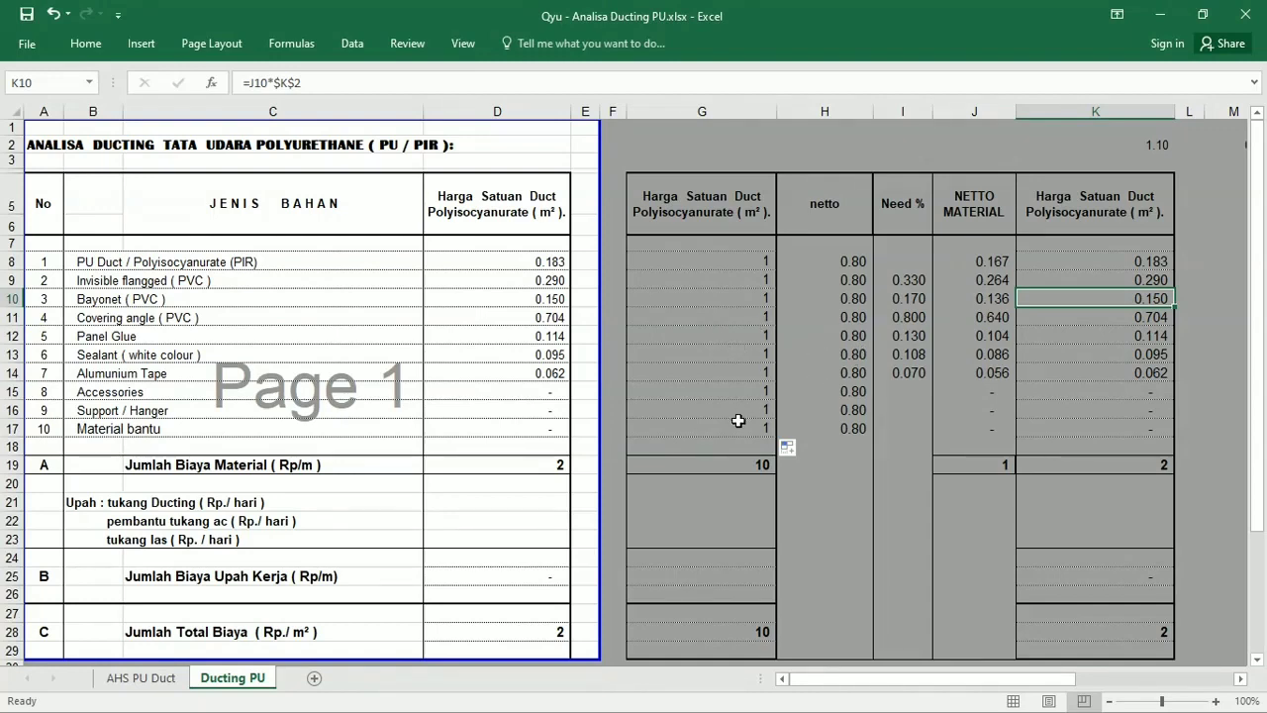
click(829, 467)
click(832, 499)
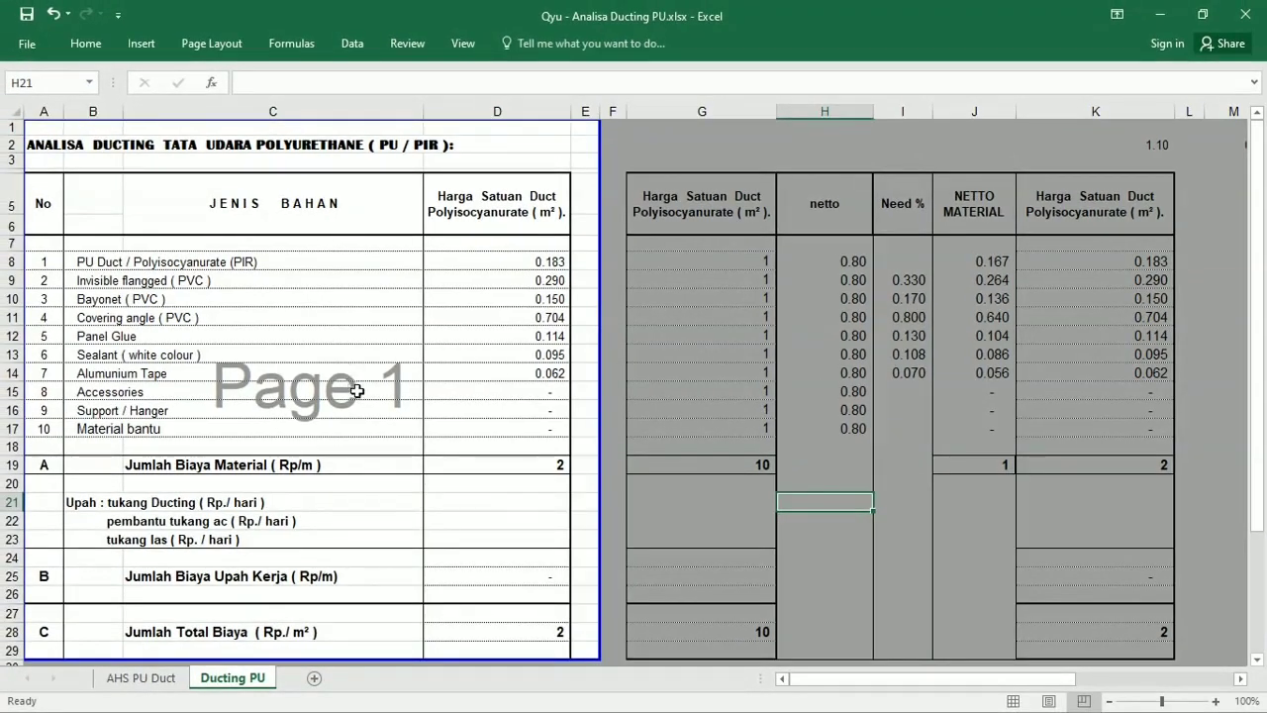
Trace the Accessories price formulas and copy the NETTO MATERIAL formula from J14 down through J17.
click(542, 391)
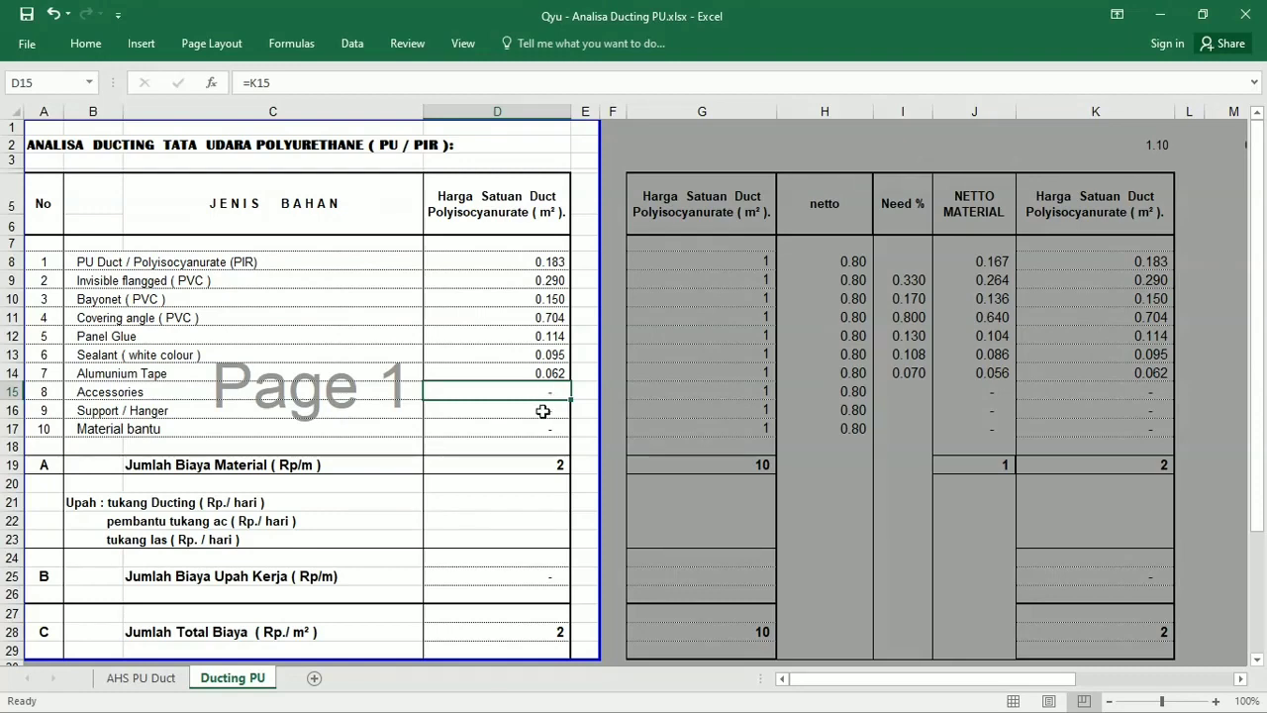
click(542, 410)
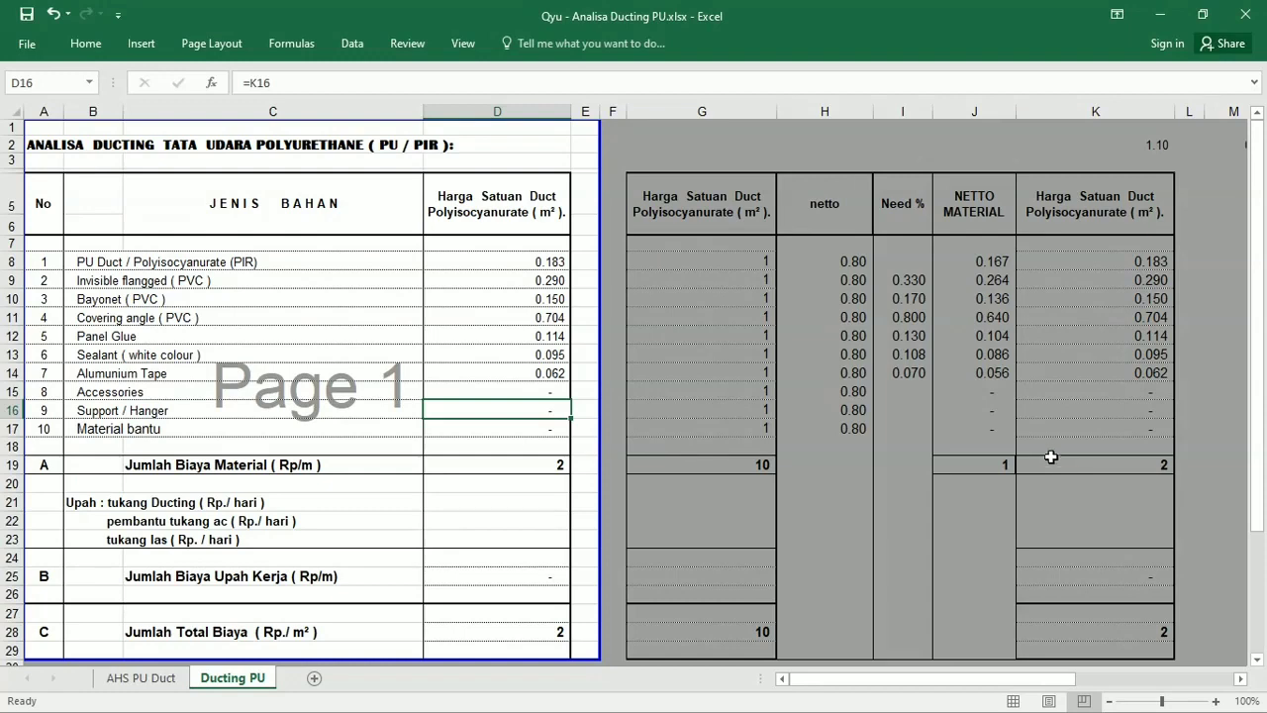
click(1094, 392)
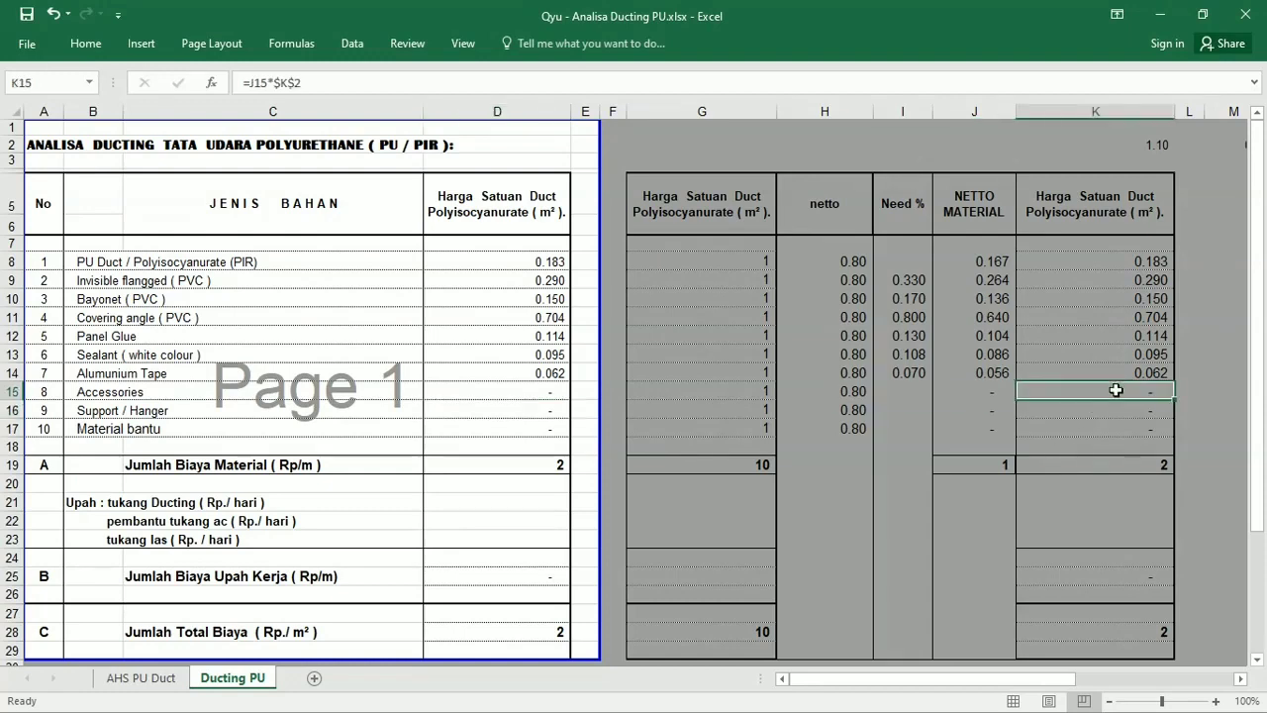
double_click(1116, 391)
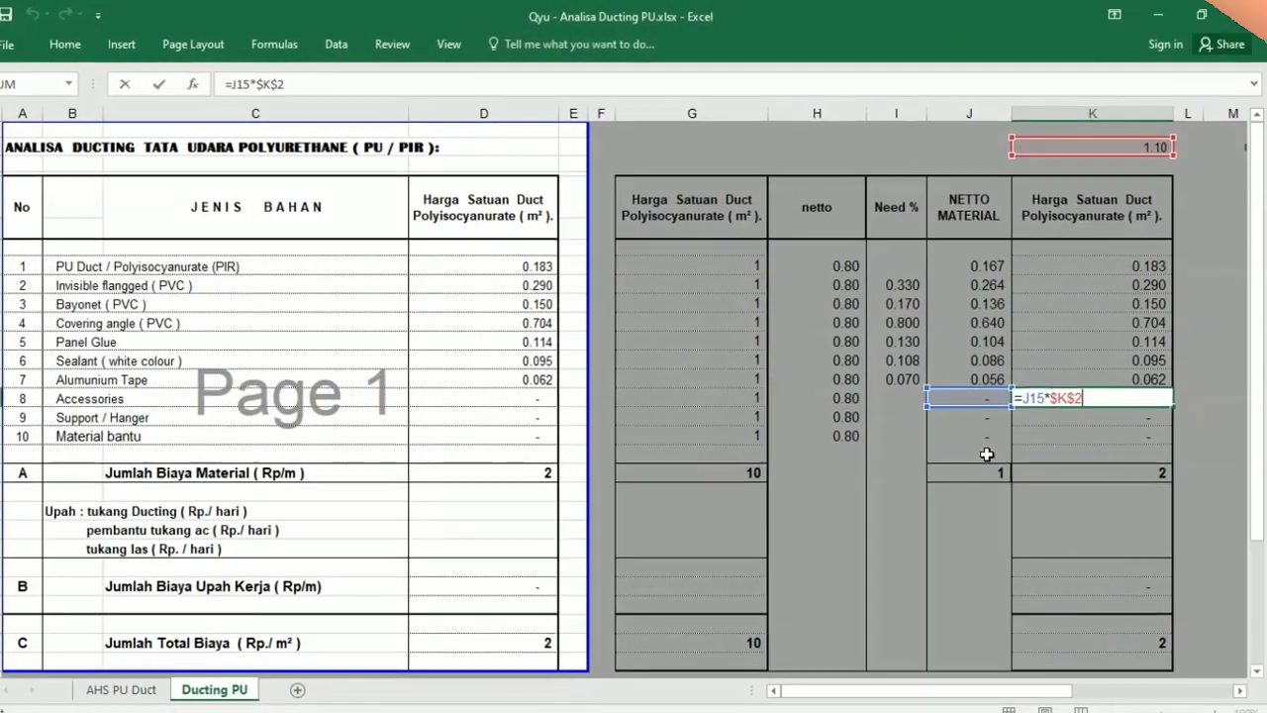
key(Escape)
click(982, 372)
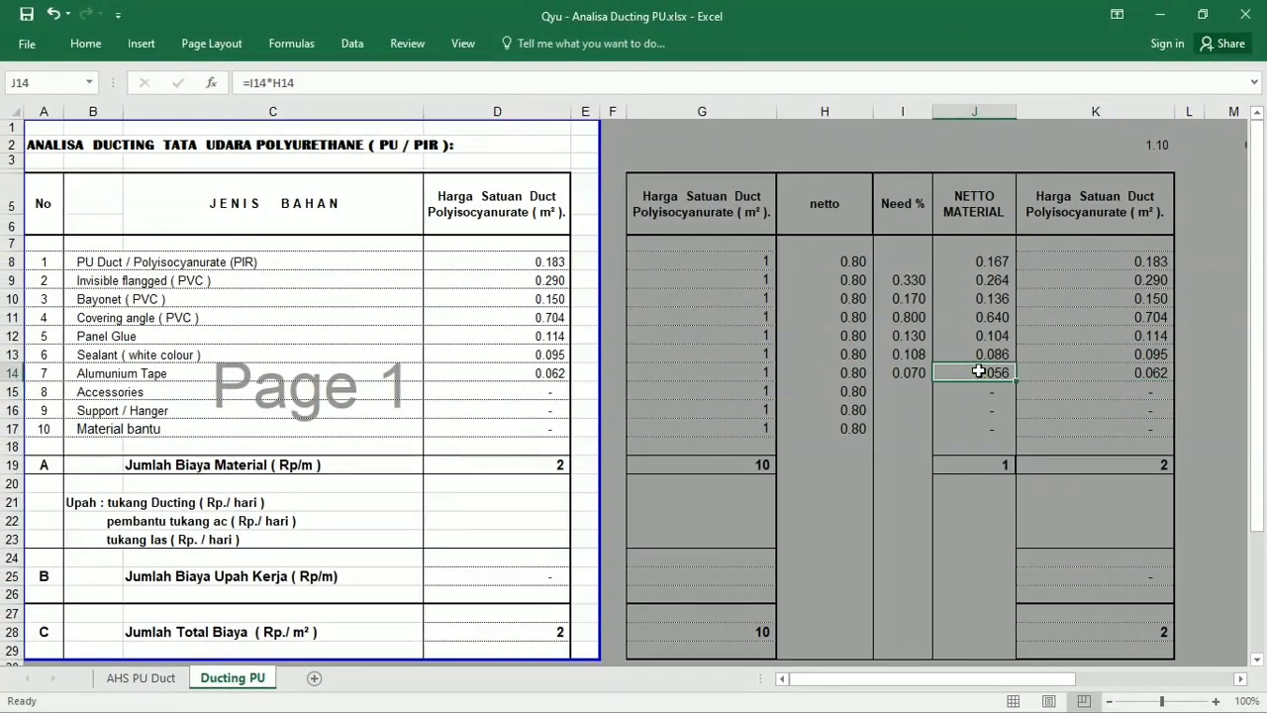
double_click(982, 372)
key(Escape)
drag(1014, 380, 1002, 442)
click(989, 389)
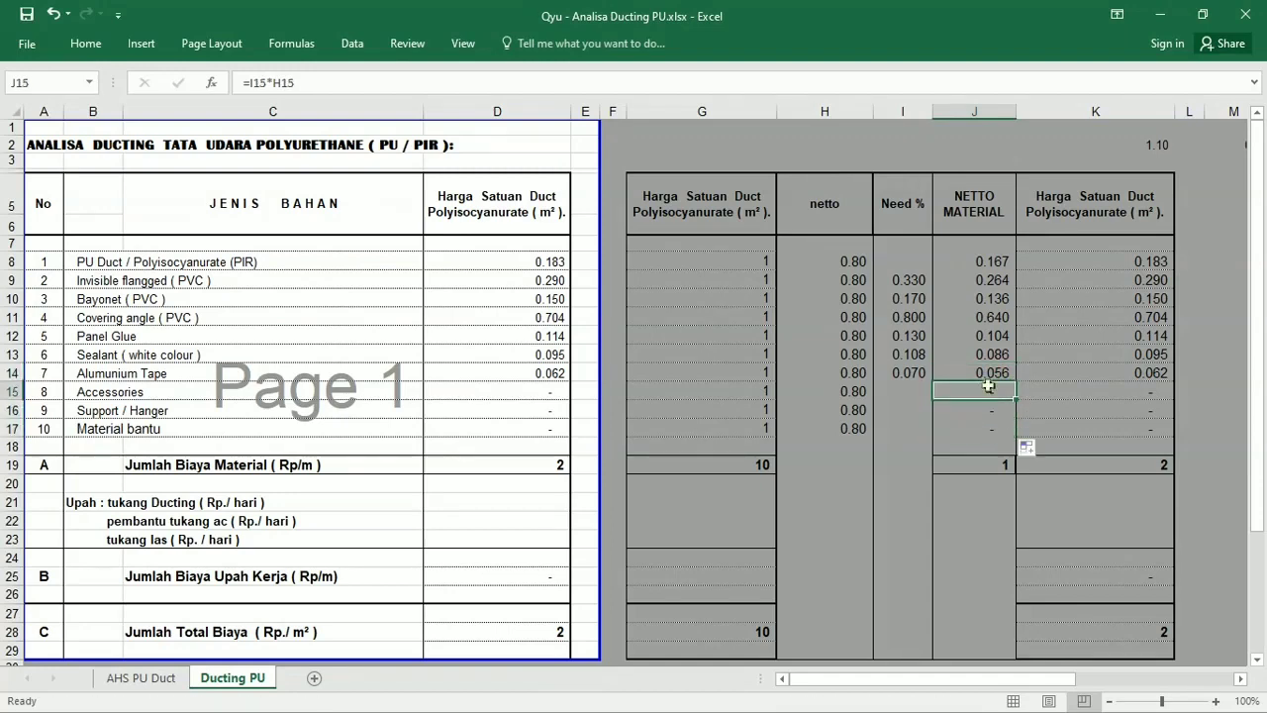
double_click(989, 389)
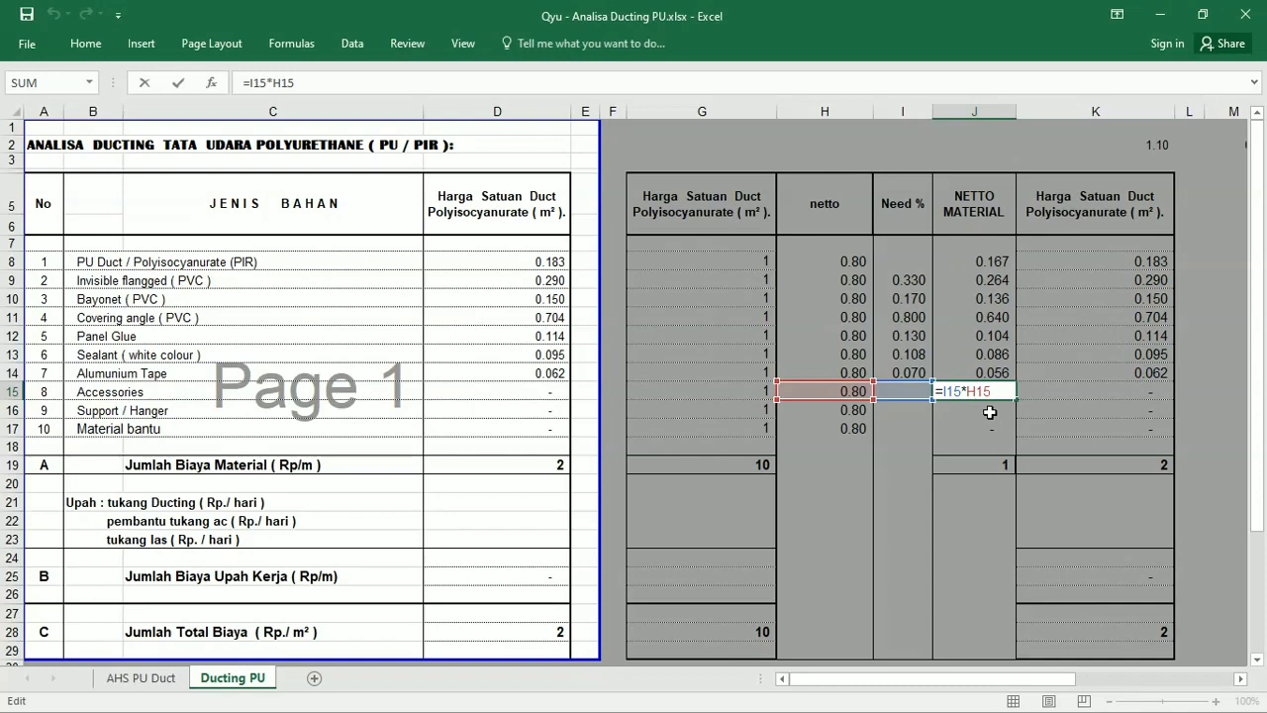
key(Escape)
Enter 1 as the Need % value for Accessories, Support / Hanger and Material bantu in cells I15 to I17.
click(909, 389)
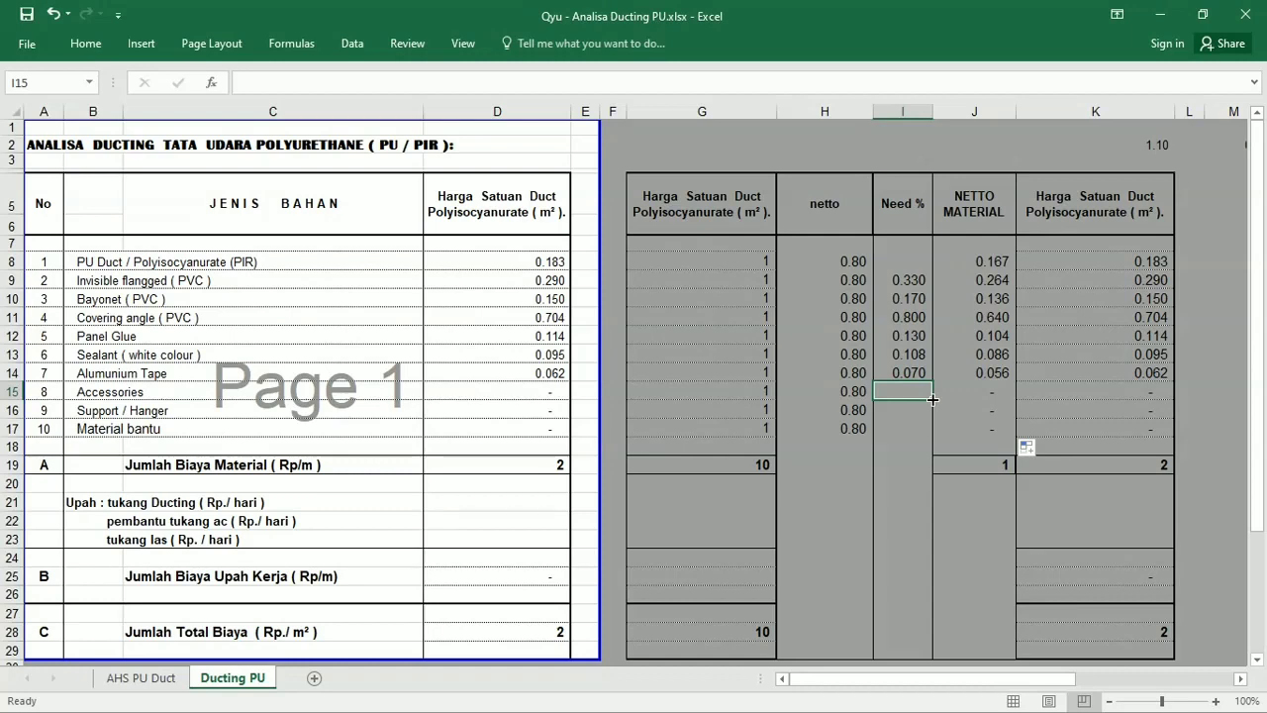
text(1)
key(Return)
text(1)
key(Return)
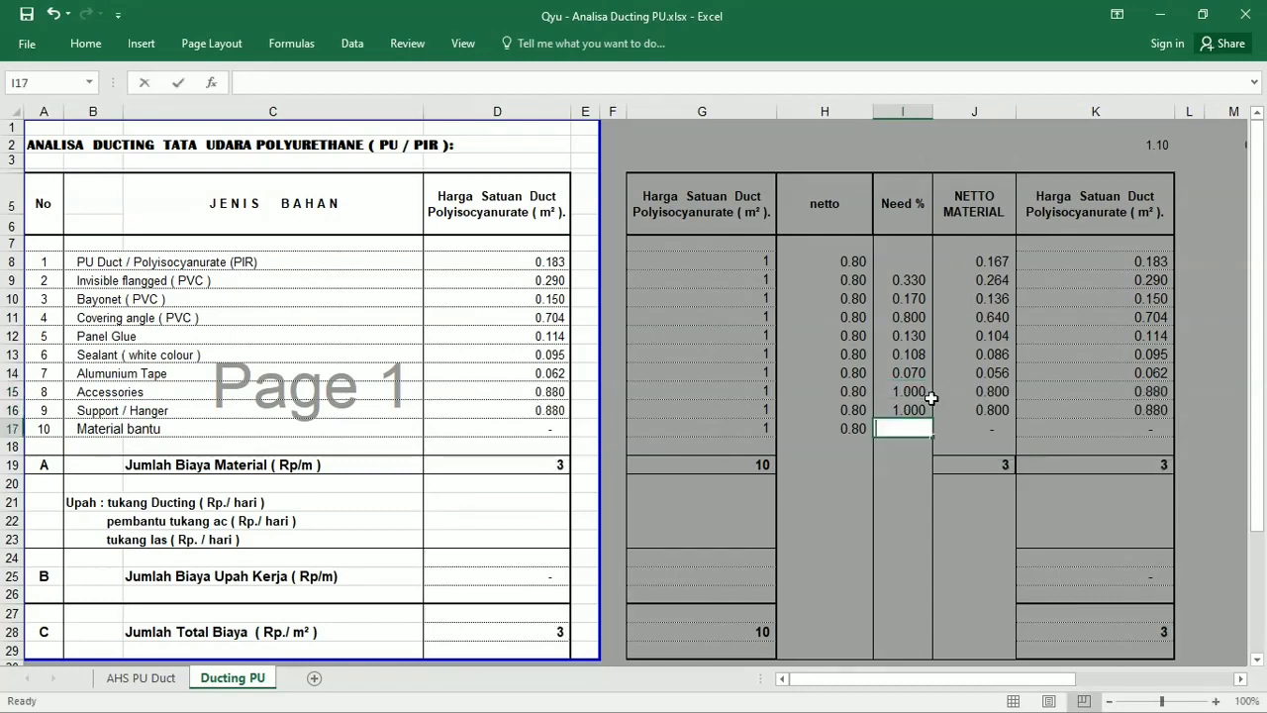
text(1)
key(Return)
Examine the Need % and NETTO MATERIAL cells for the last three materials and the labour rows under Upah.
click(1050, 372)
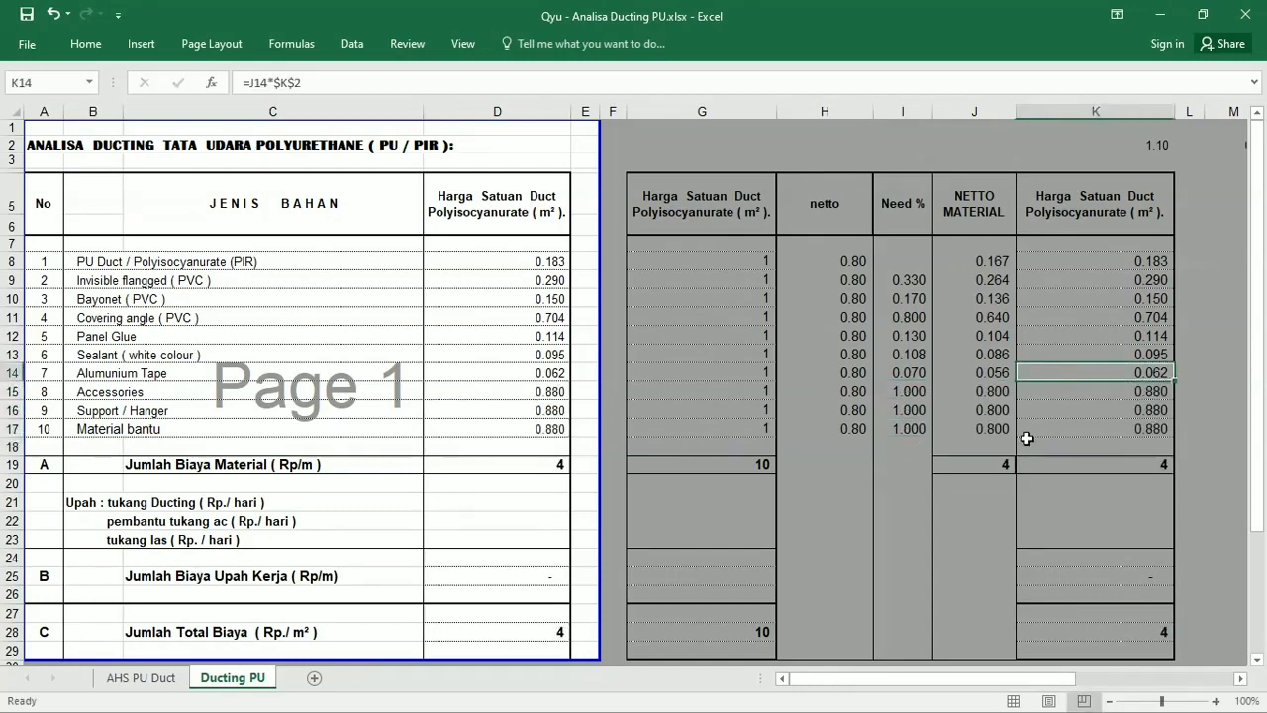
click(885, 423)
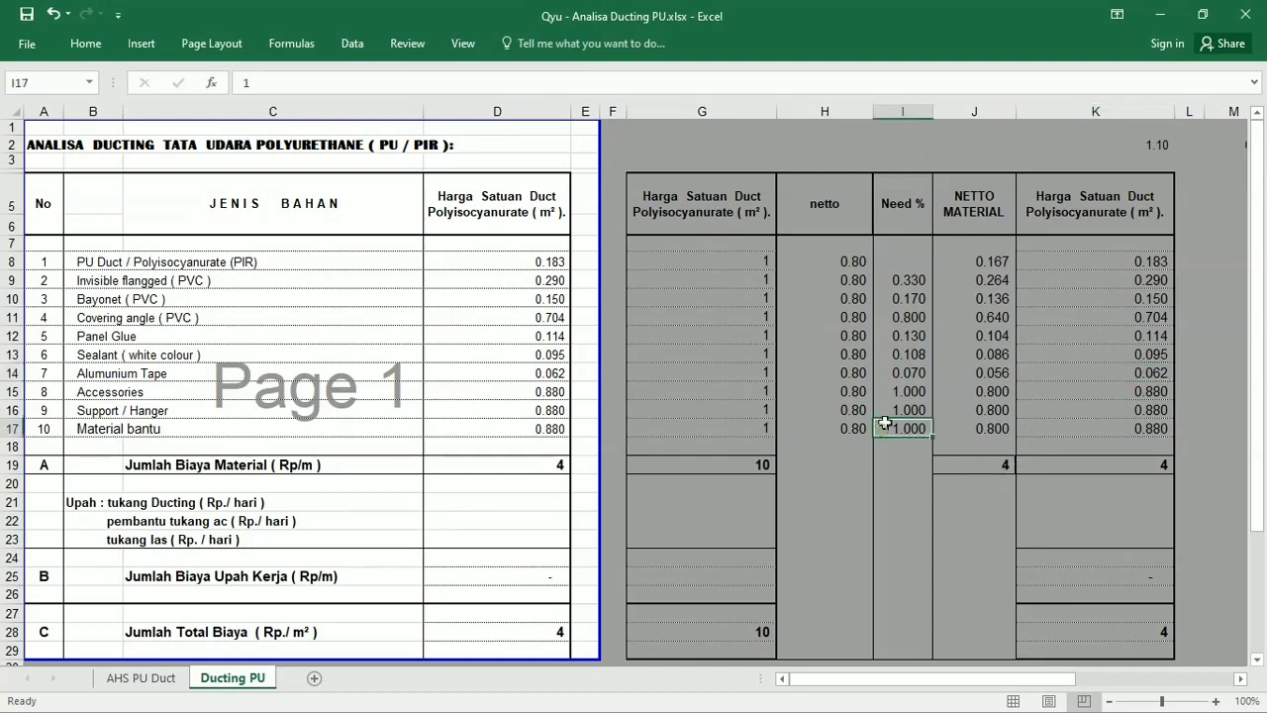
click(893, 410)
click(901, 393)
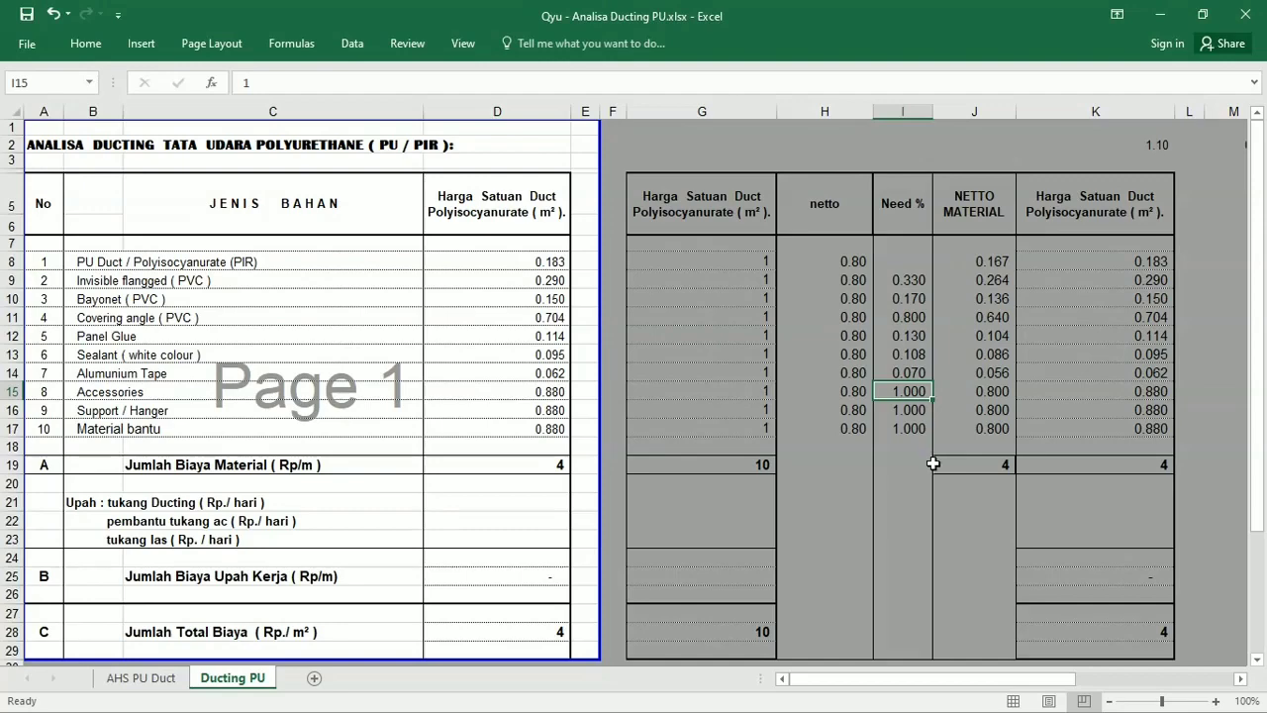
click(970, 391)
click(974, 410)
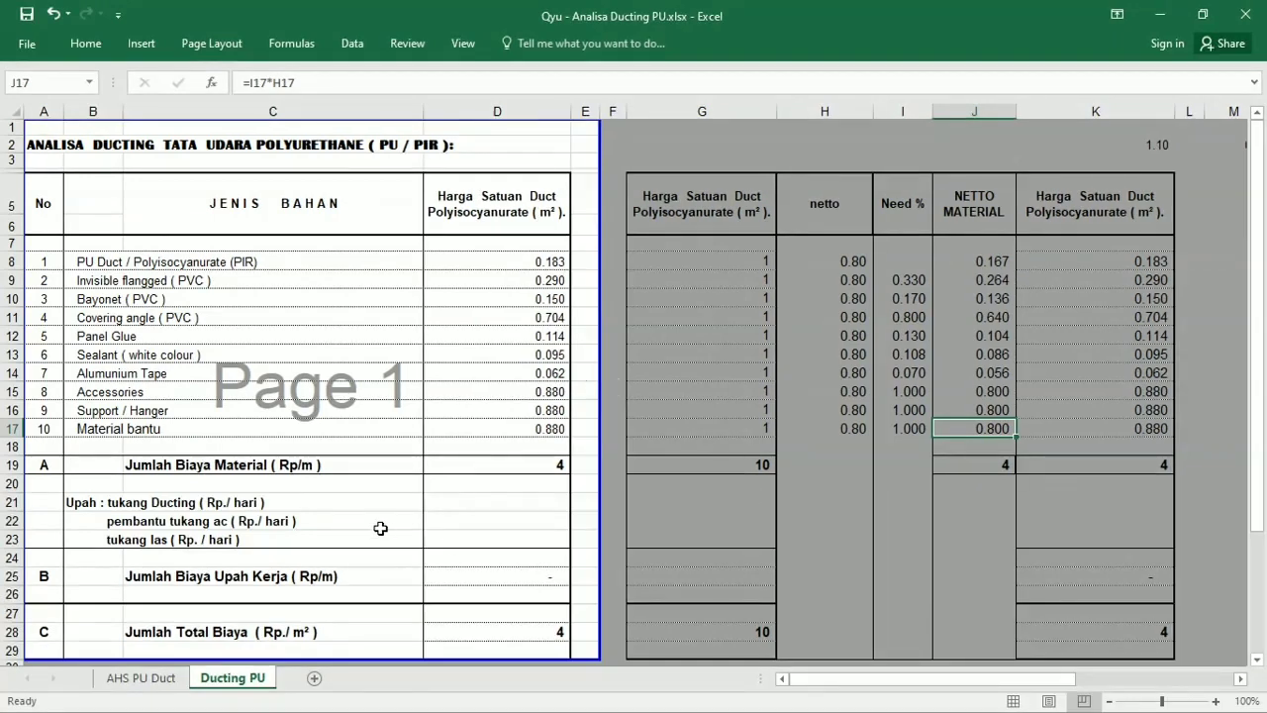
click(382, 530)
click(473, 518)
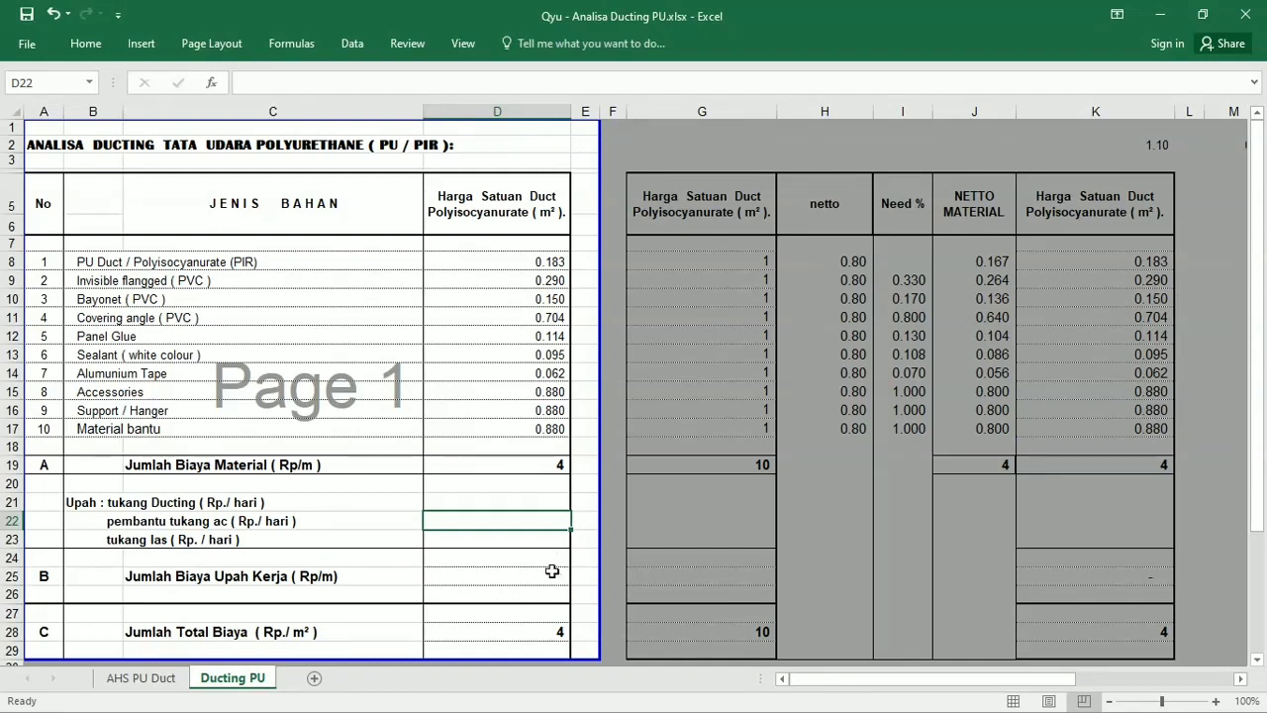
Enter 1 as the labour cost for Jumlah Biaya Upah Kerja in cell G25.
click(849, 576)
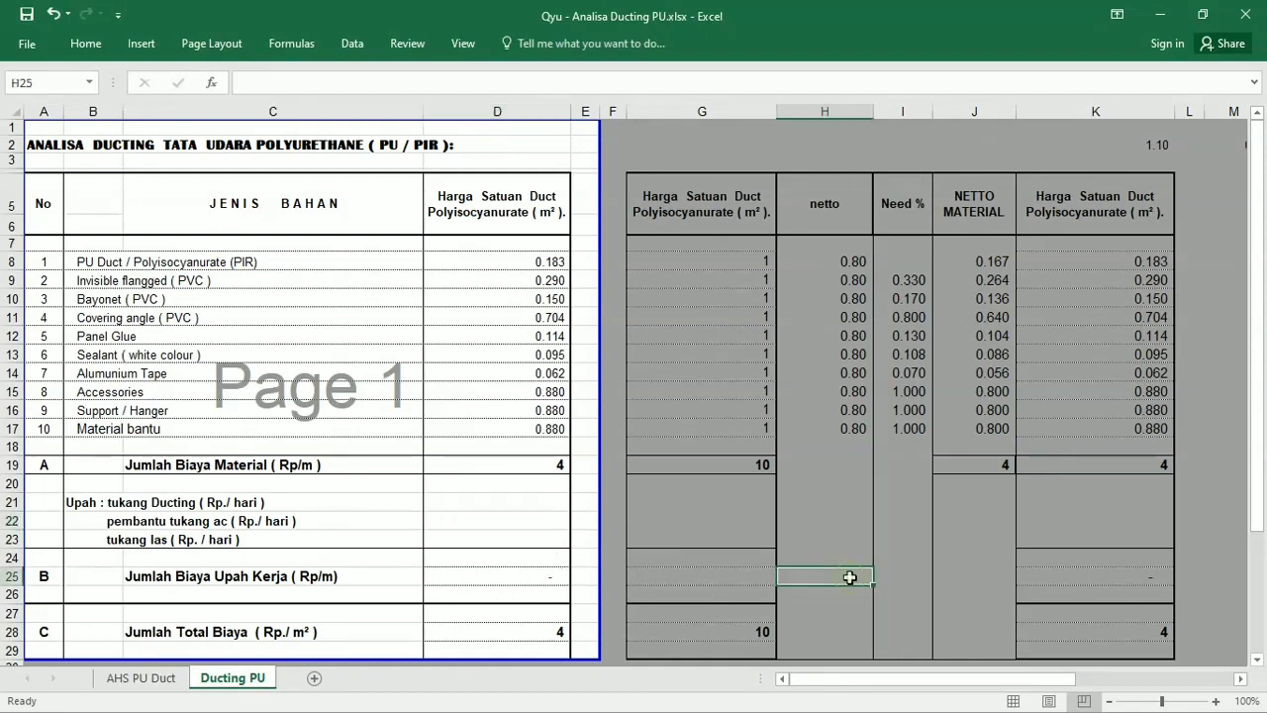
click(759, 571)
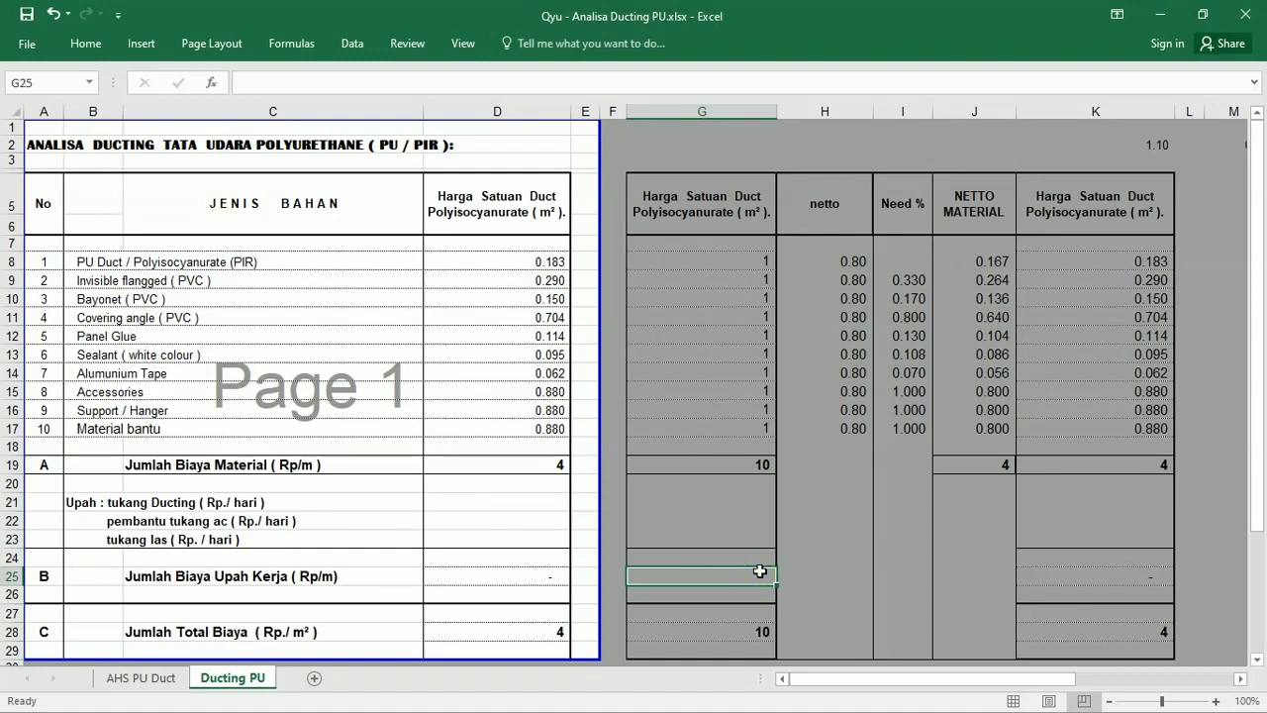
text(1)
key(Return)
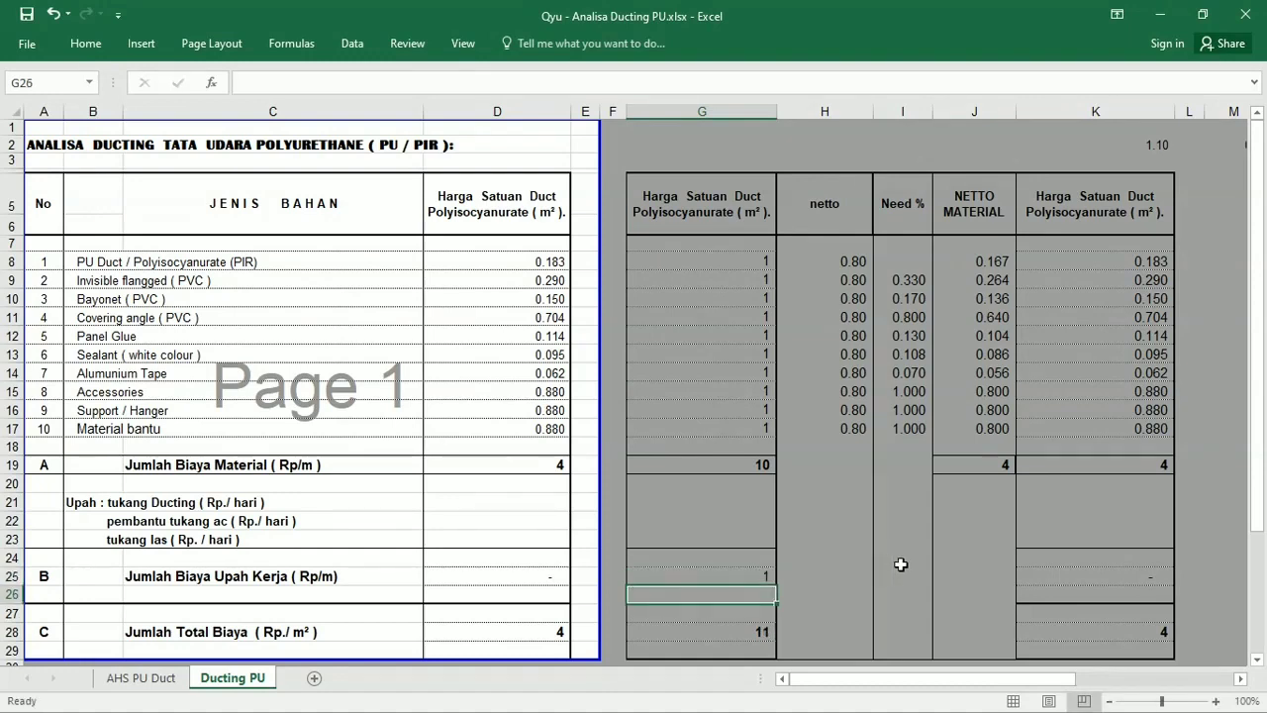
Link the Jumlah Biaya Upah Kerja amount in D25 to the final price column with the formula =K25.
double_click(545, 576)
key(ctrl+Return)
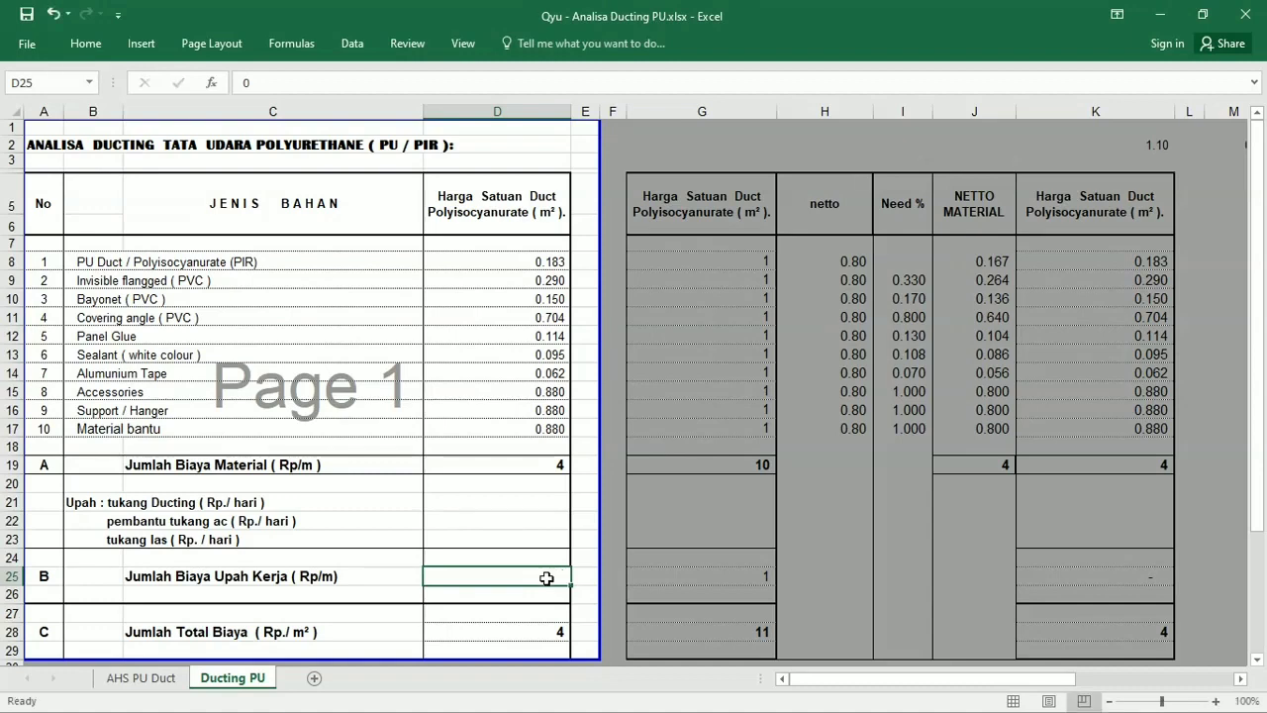
text(=)
click(1097, 576)
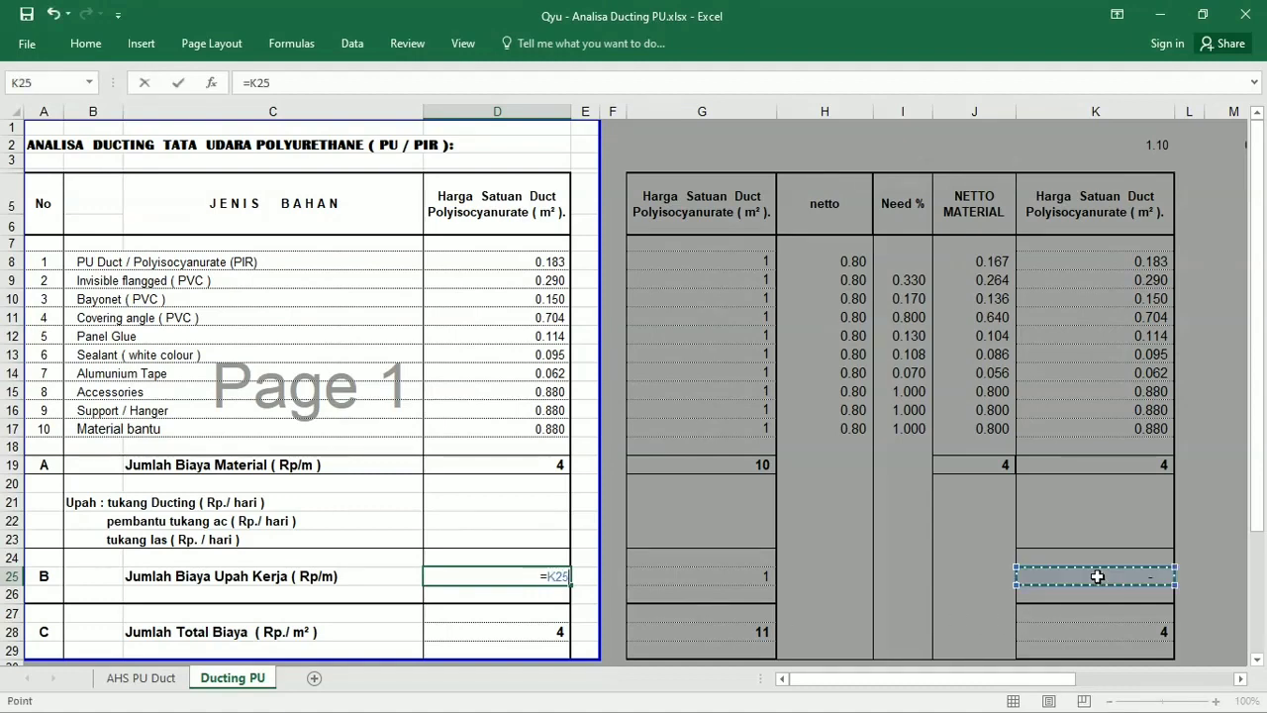
key(ctrl+Return)
Try entering 1 in the NETTO MATERIAL column for Jumlah Biaya Upah Kerja, cell J25.
click(984, 572)
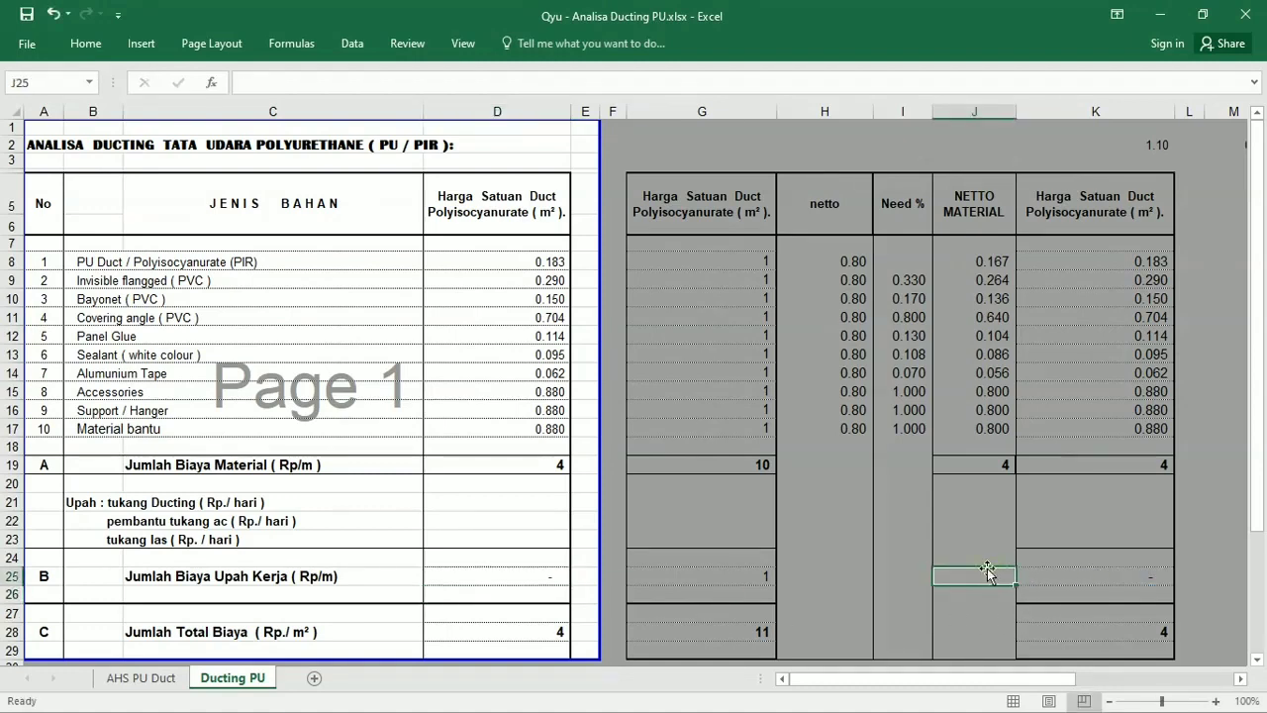
text(1)
key(Return)
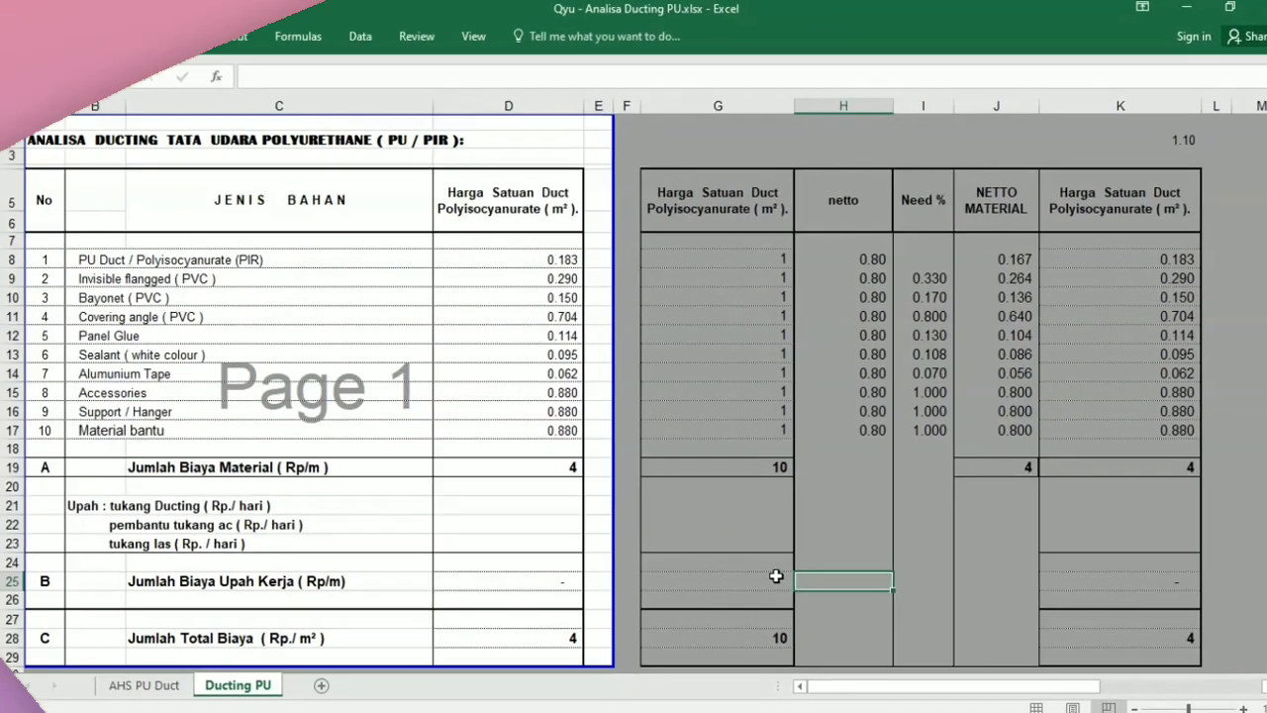
Enter the value 1 for Jumlah Biaya Upah Kerja in the first Harga Satuan Duct column, cell G25.
click(776, 576)
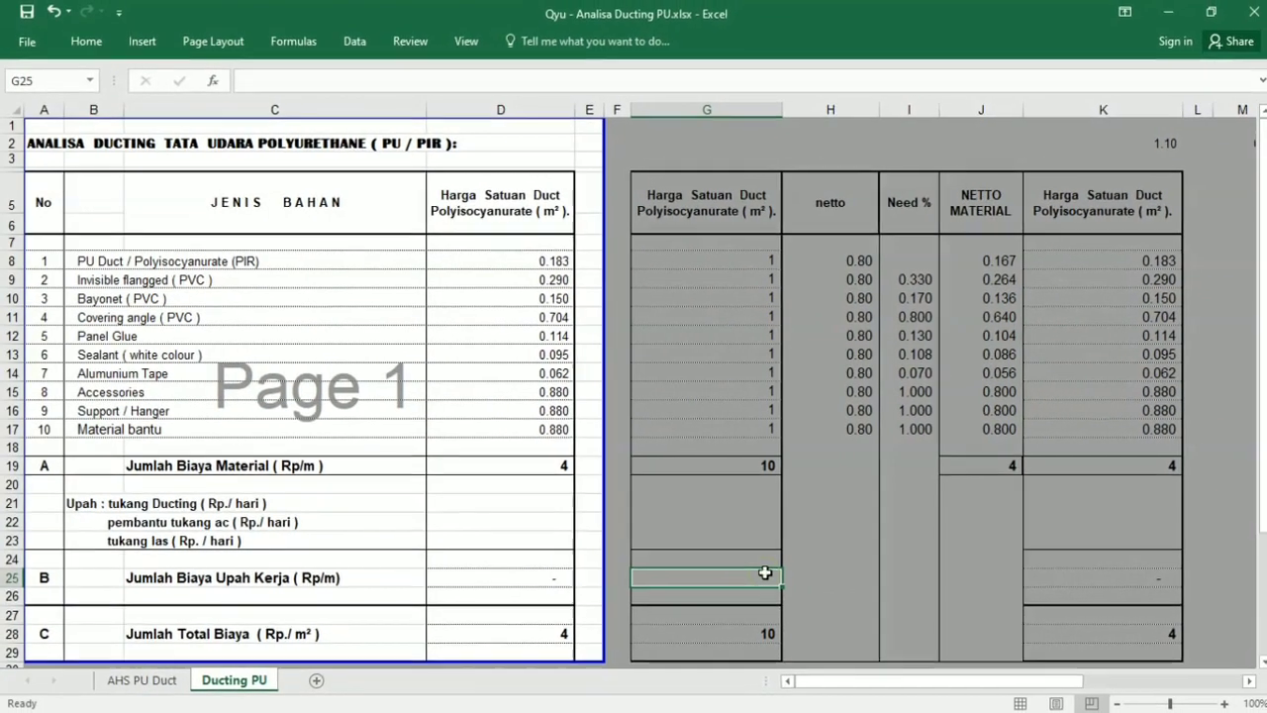
text(1)
key(Return)
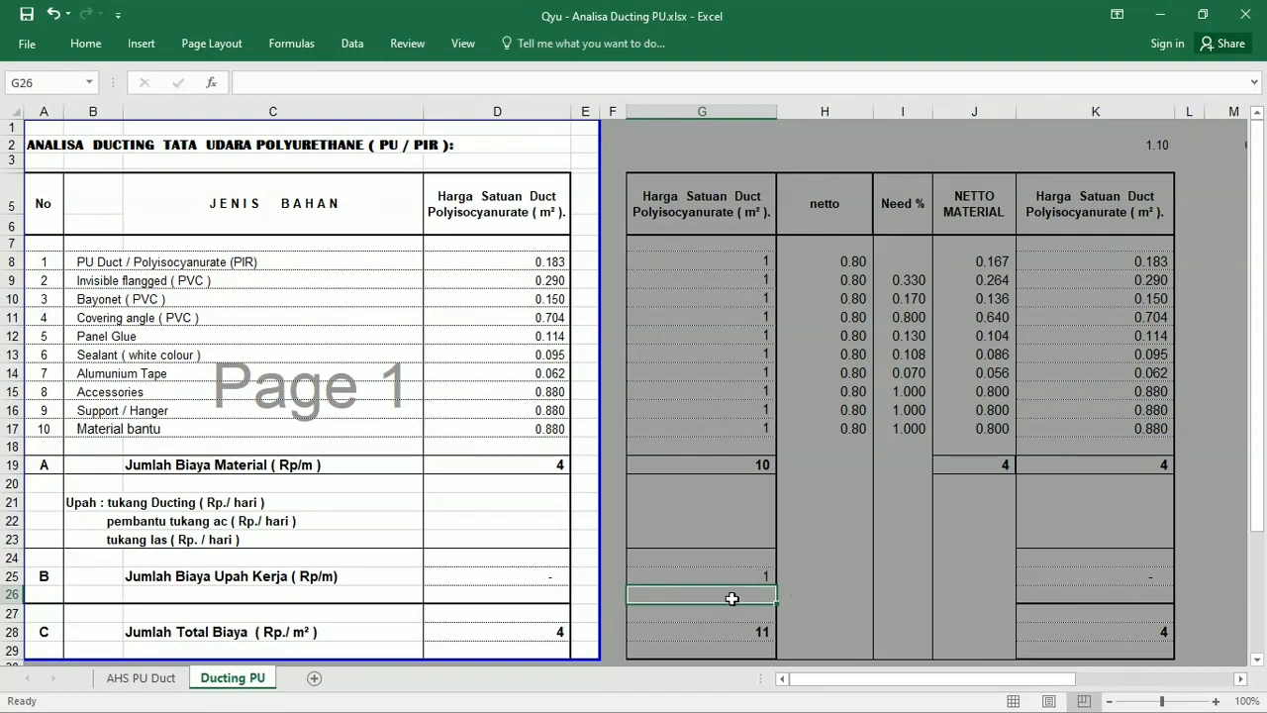
Link the Jumlah Biaya Upah Kerja amount in D25 to the final price column with the formula =K25.
double_click(544, 575)
key(Escape)
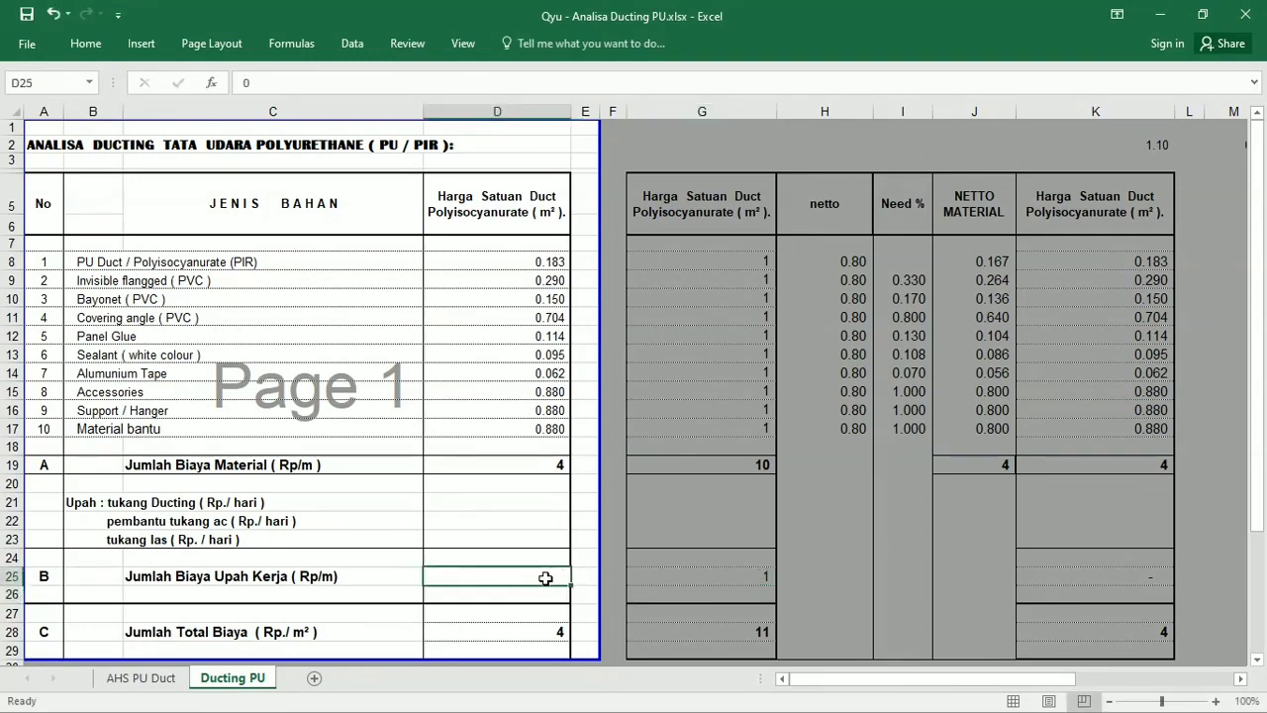
text(=)
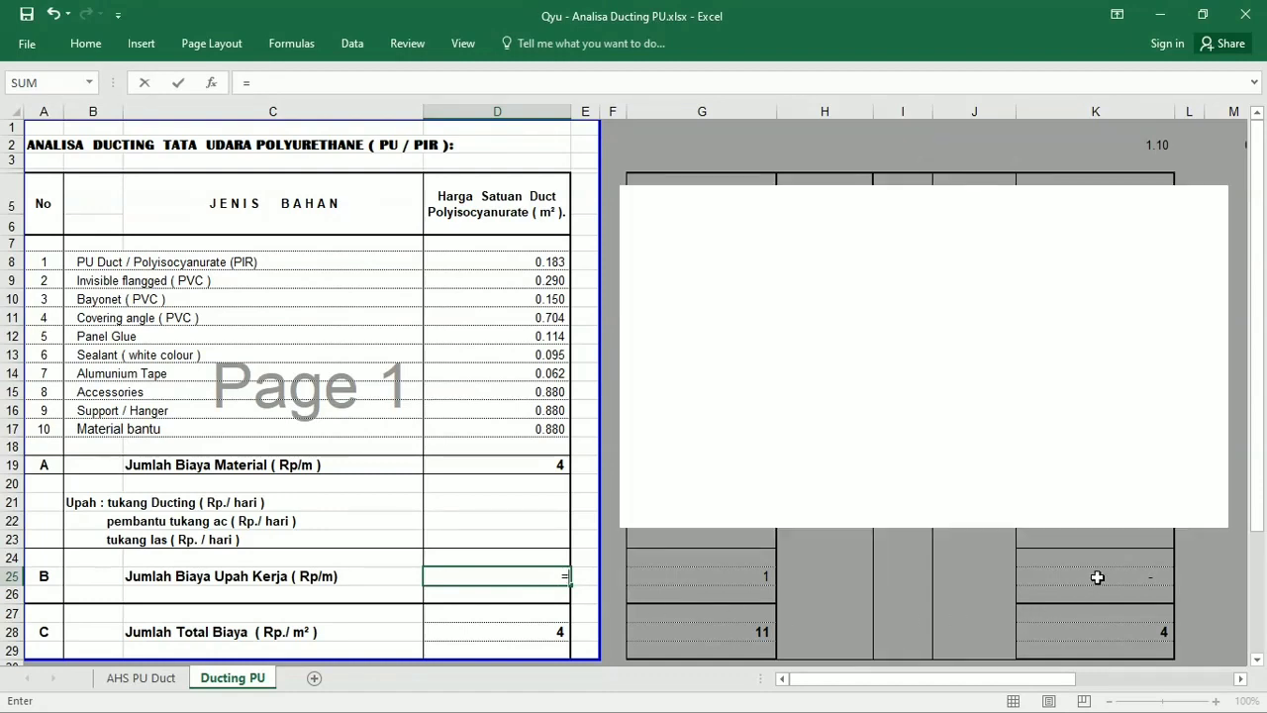
click(1097, 576)
key(Return)
Try entering 1 in the NETTO MATERIAL column for Jumlah Biaya Upah Kerja, cell J25.
click(985, 575)
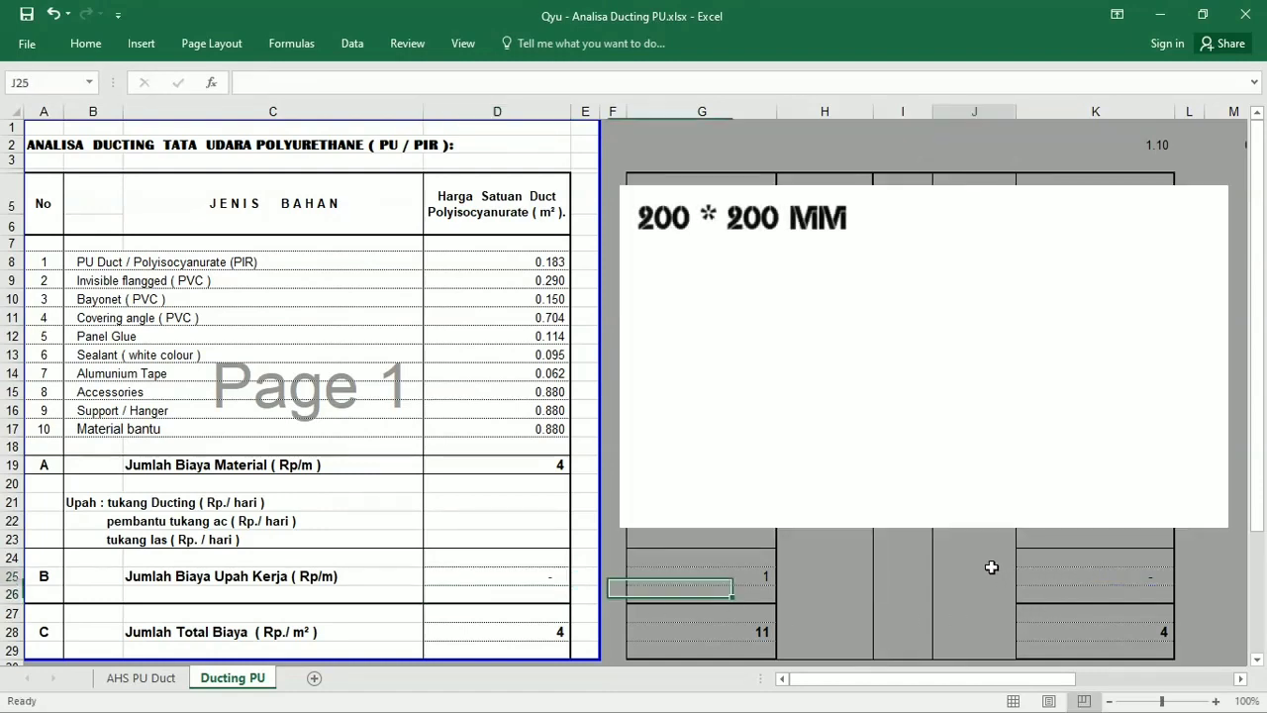
text(1)
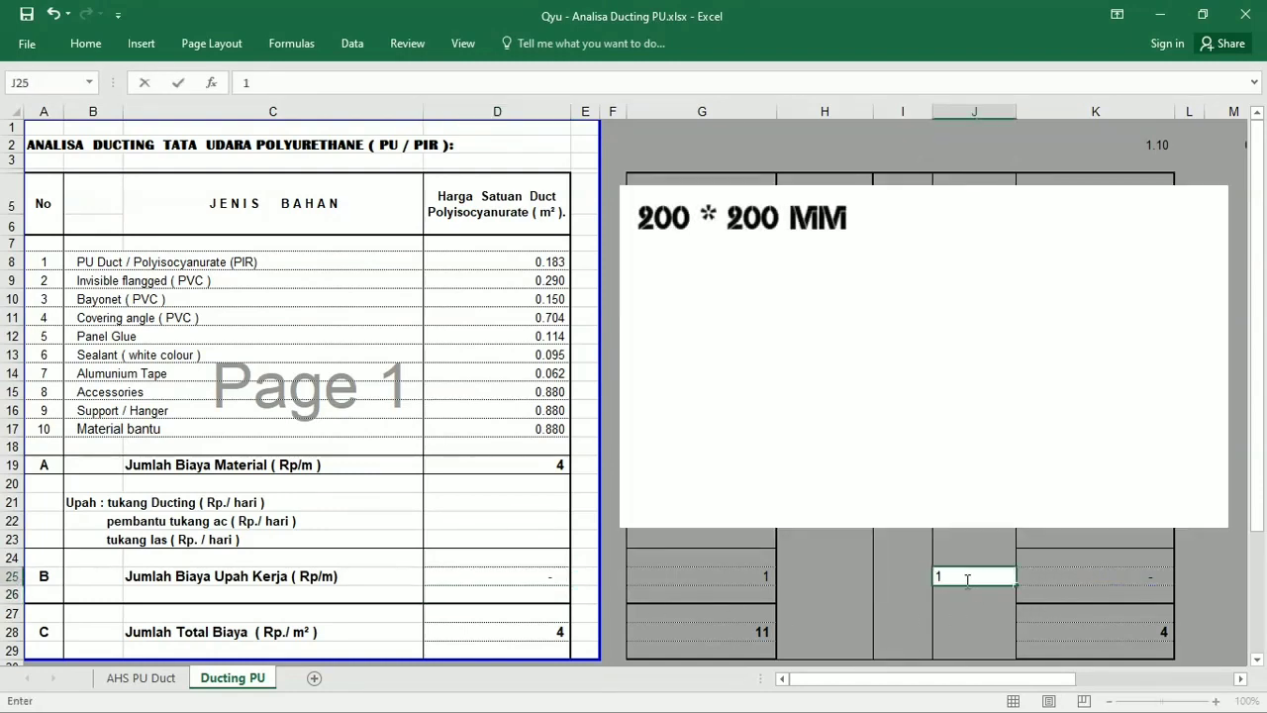
key(Return)
click(857, 574)
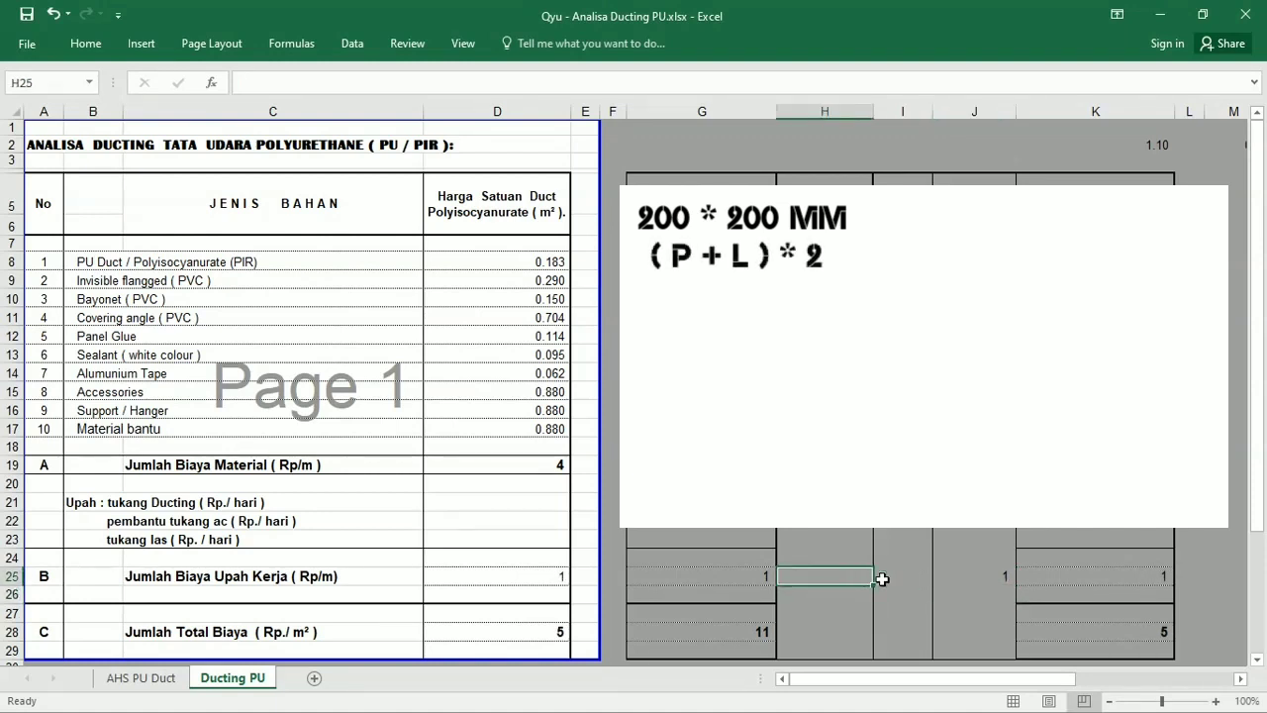
Replace the labour value in NETTO MATERIAL cell J25 with a link to the labour cost in G25.
click(986, 576)
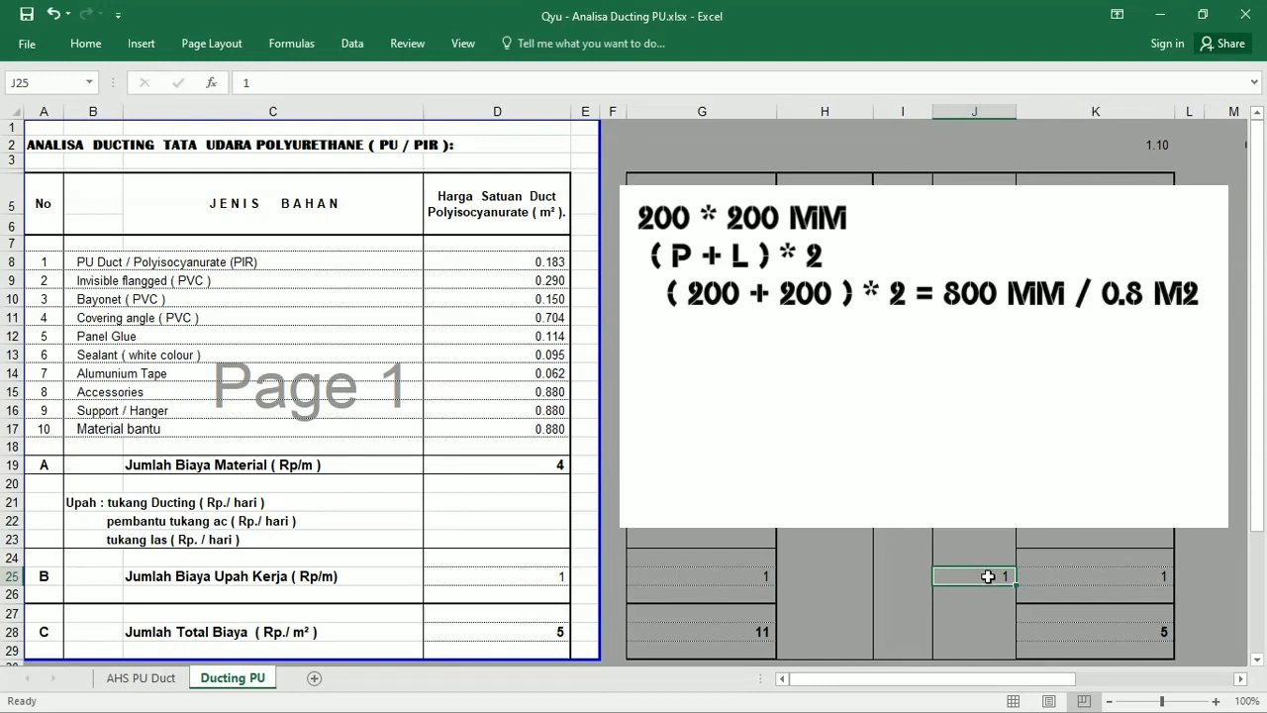
double_click(948, 577)
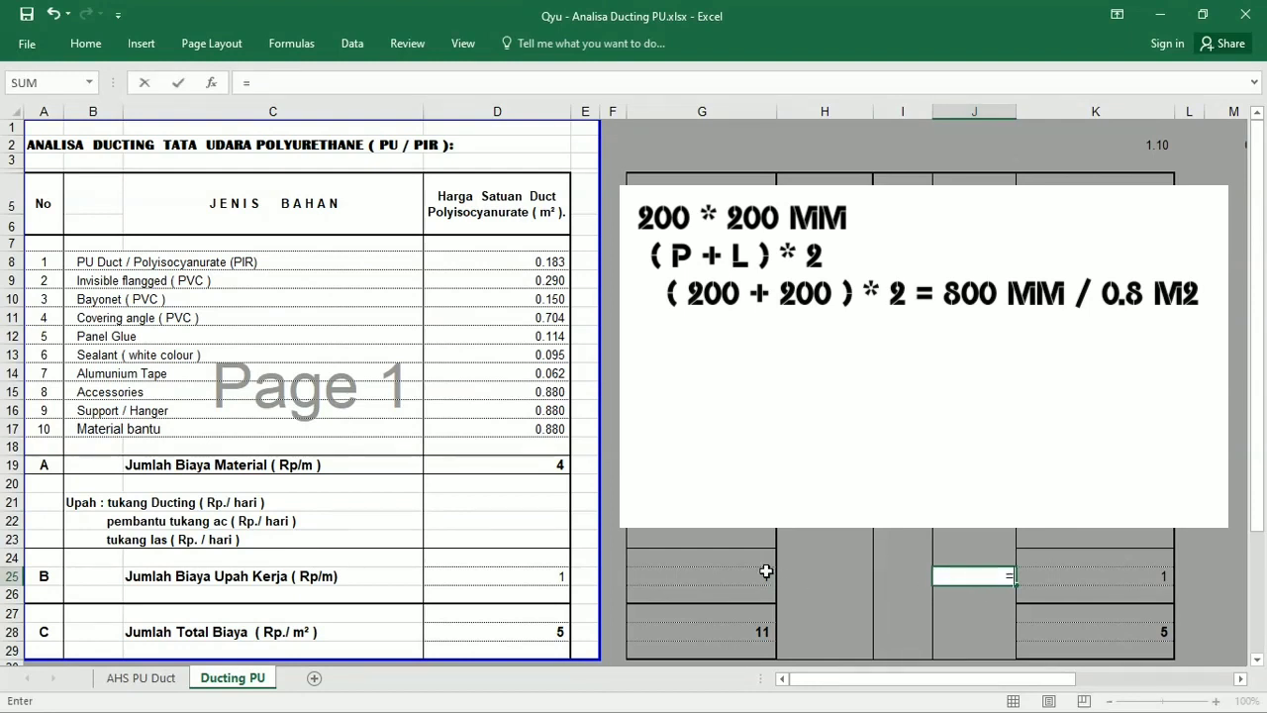
key(Return)
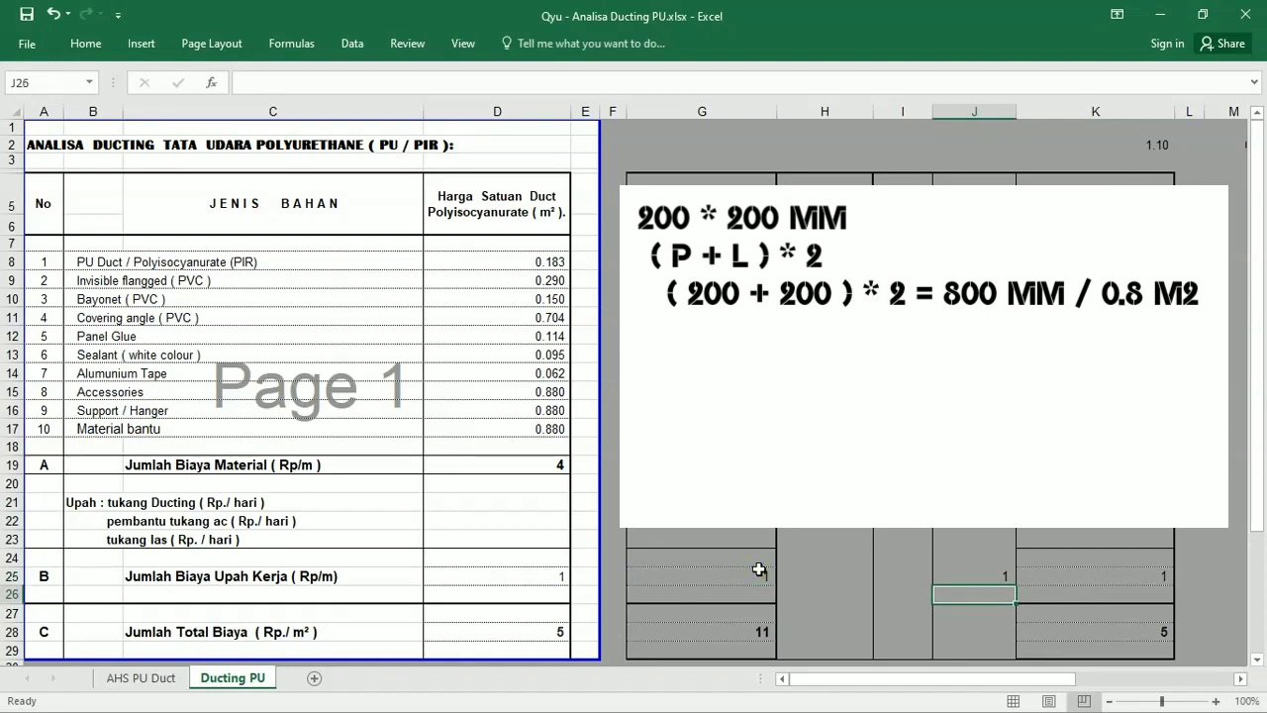
click(543, 576)
click(653, 576)
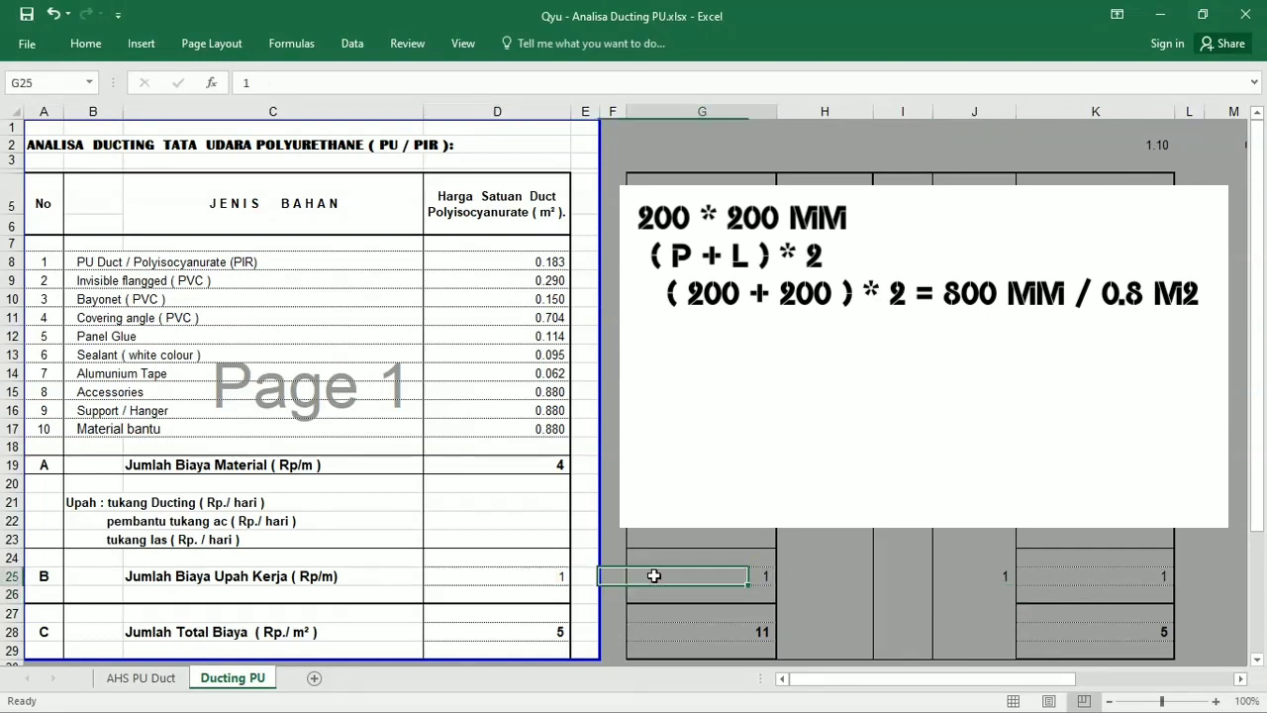
click(552, 623)
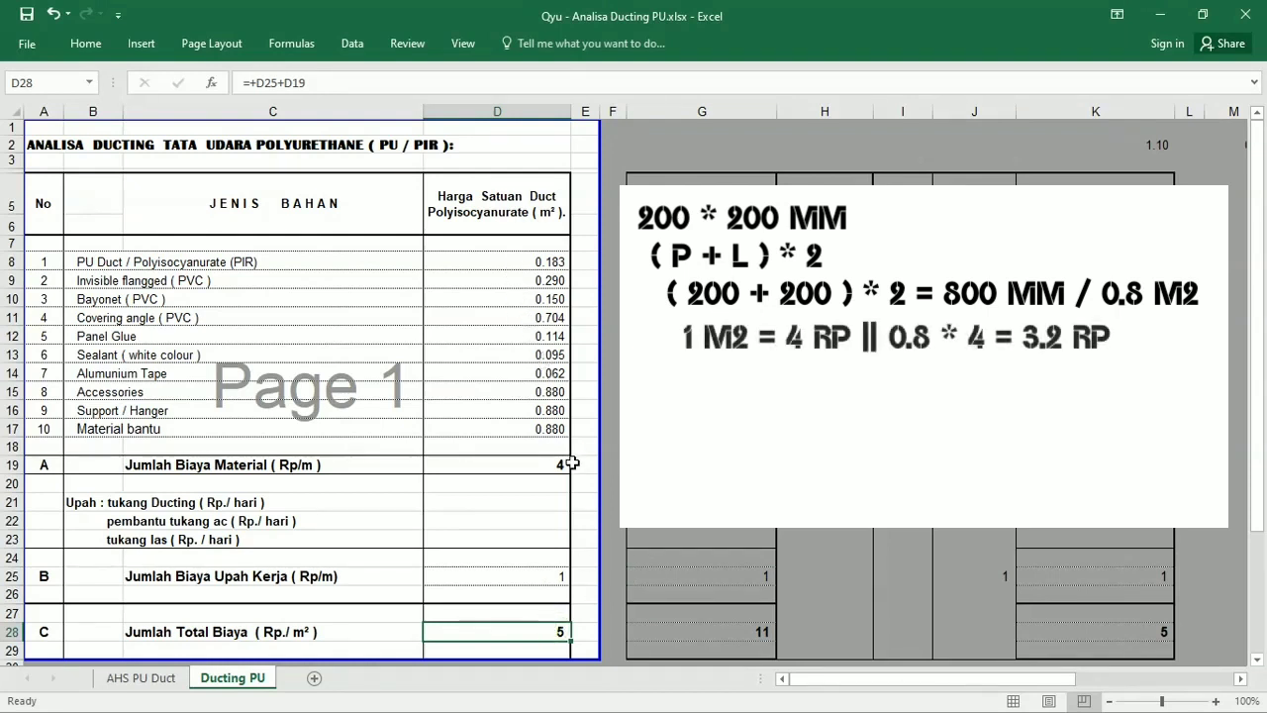
click(798, 541)
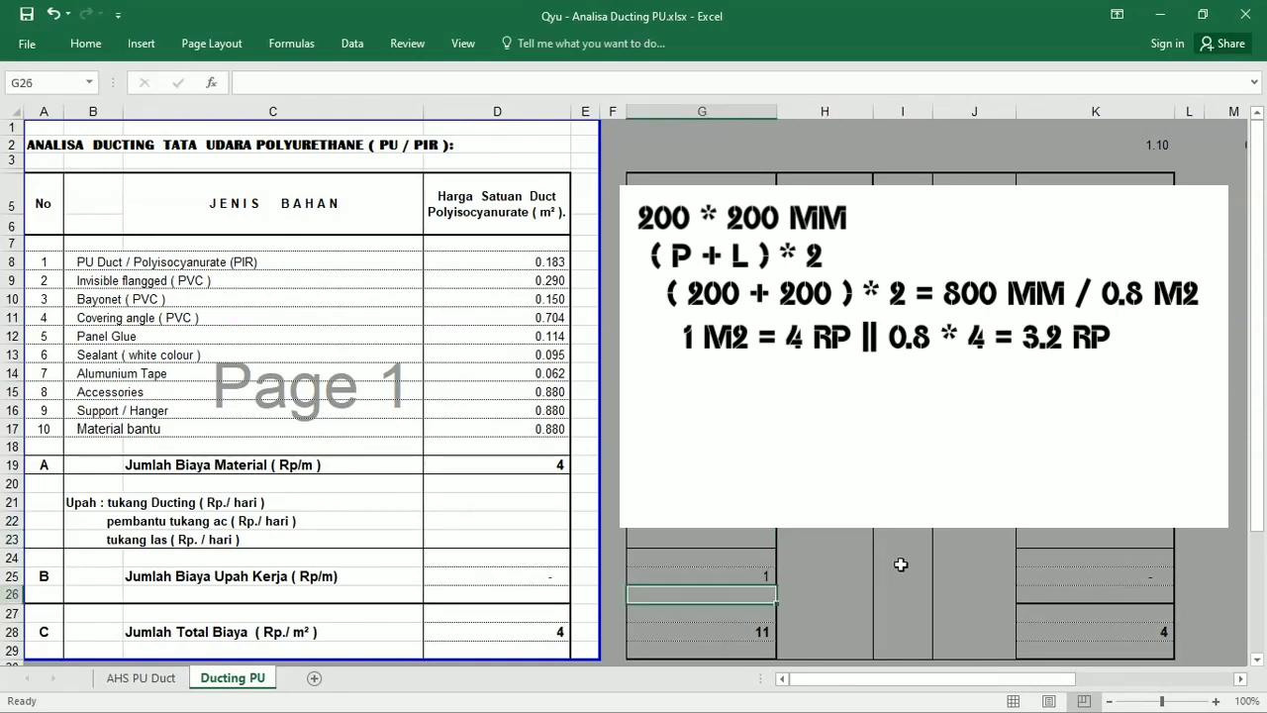
Set the labour cost in D25 to take its value from K25 using the formula =K25.
double_click(546, 577)
key(ctrl+Return)
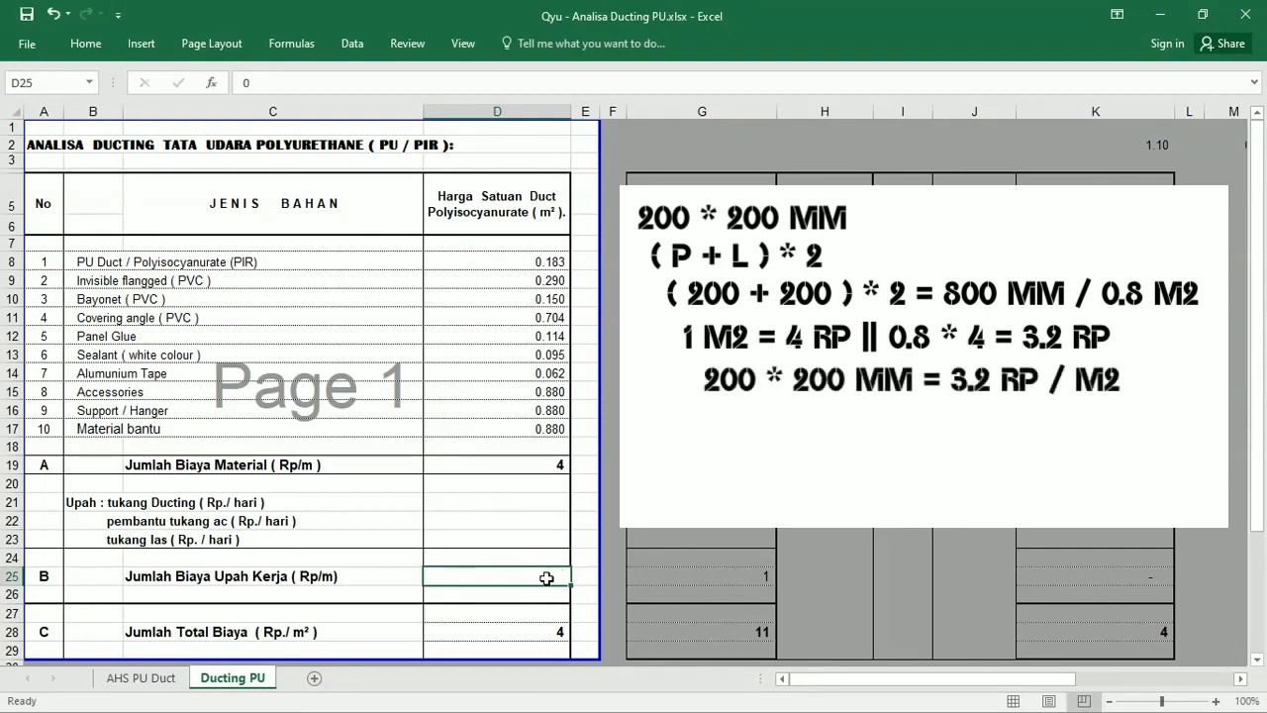
text(=)
click(1097, 577)
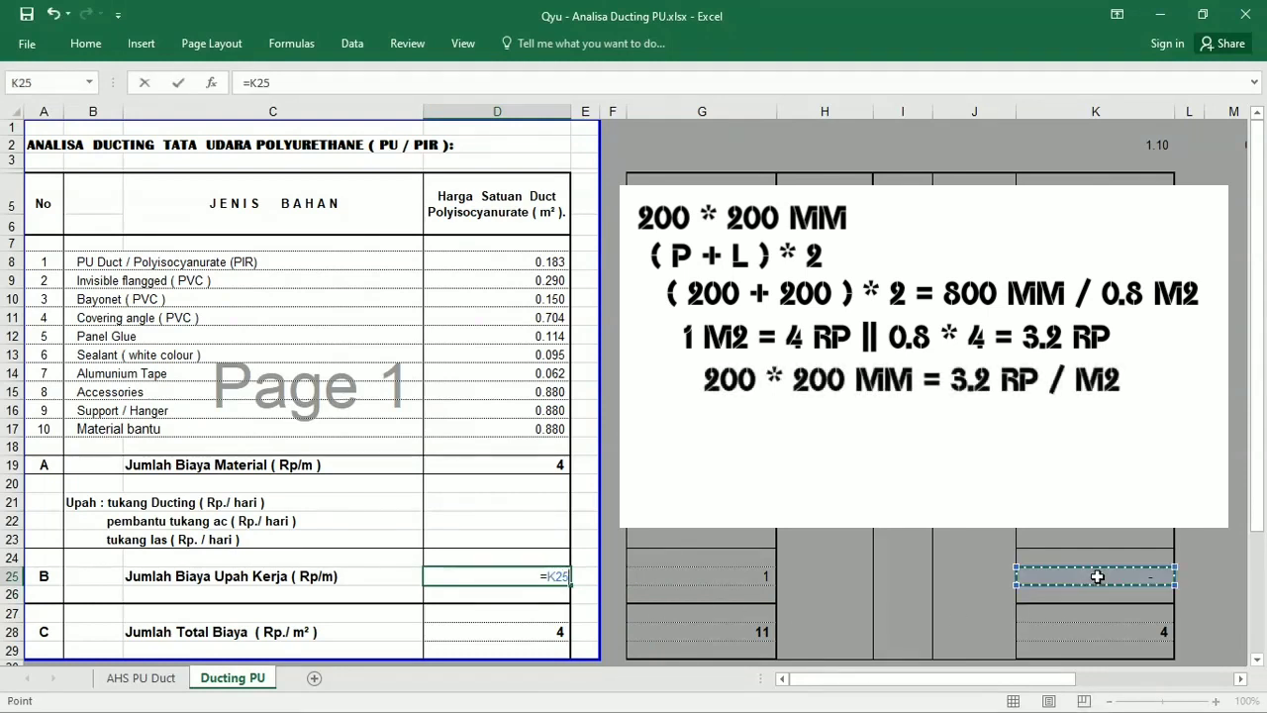
key(Return)
Try entering the fixed value 1 in cell J25, the NETTO MATERIAL column of the Jumlah Biaya Upah Kerja row.
click(991, 569)
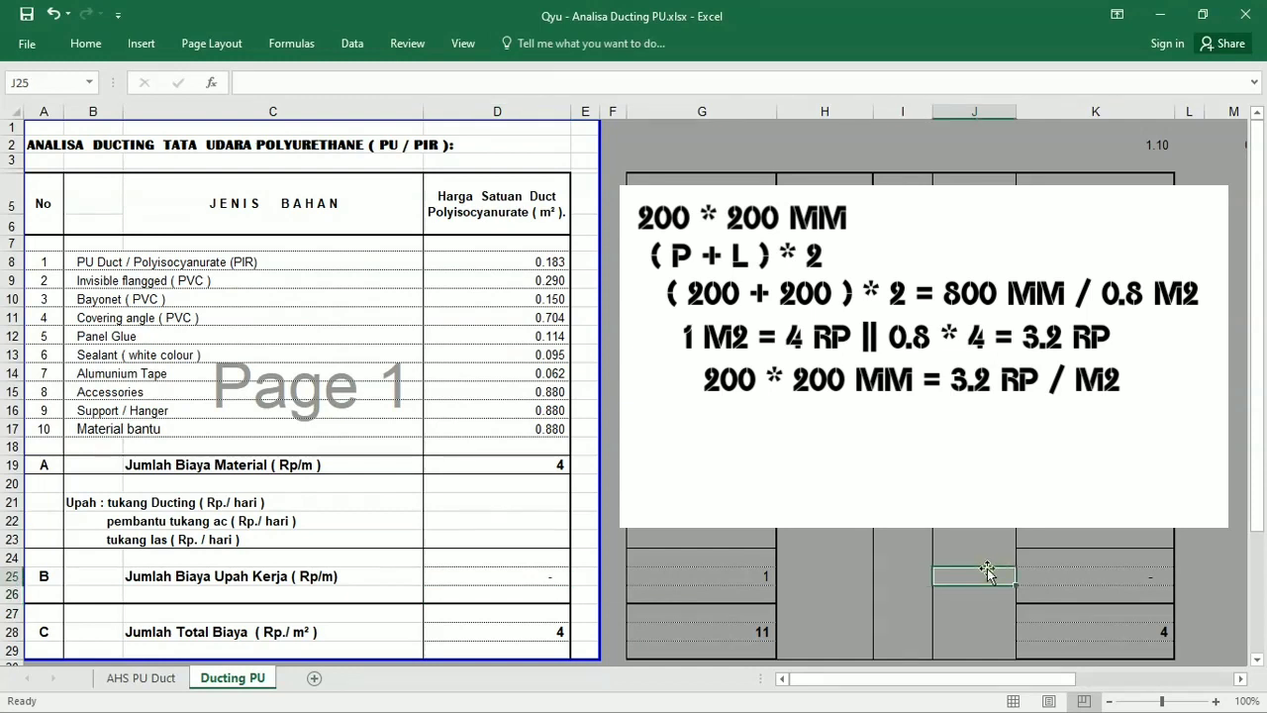
text(1)
key(Return)
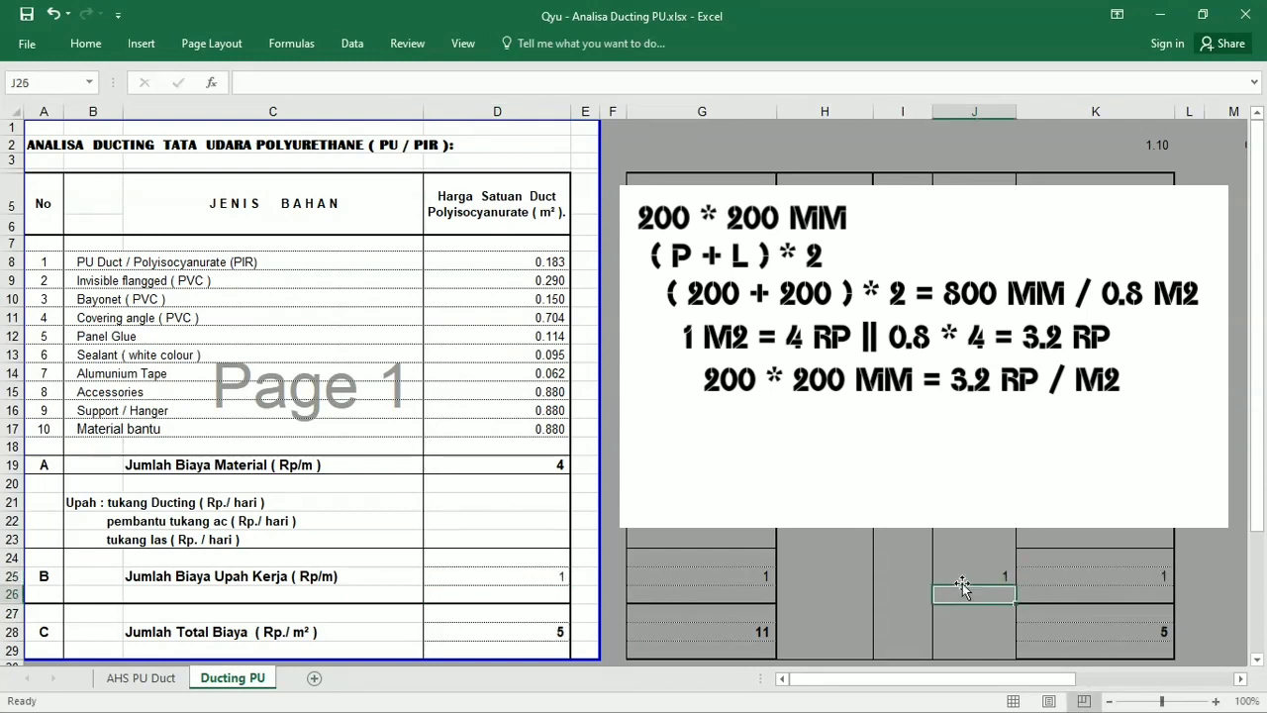
click(856, 569)
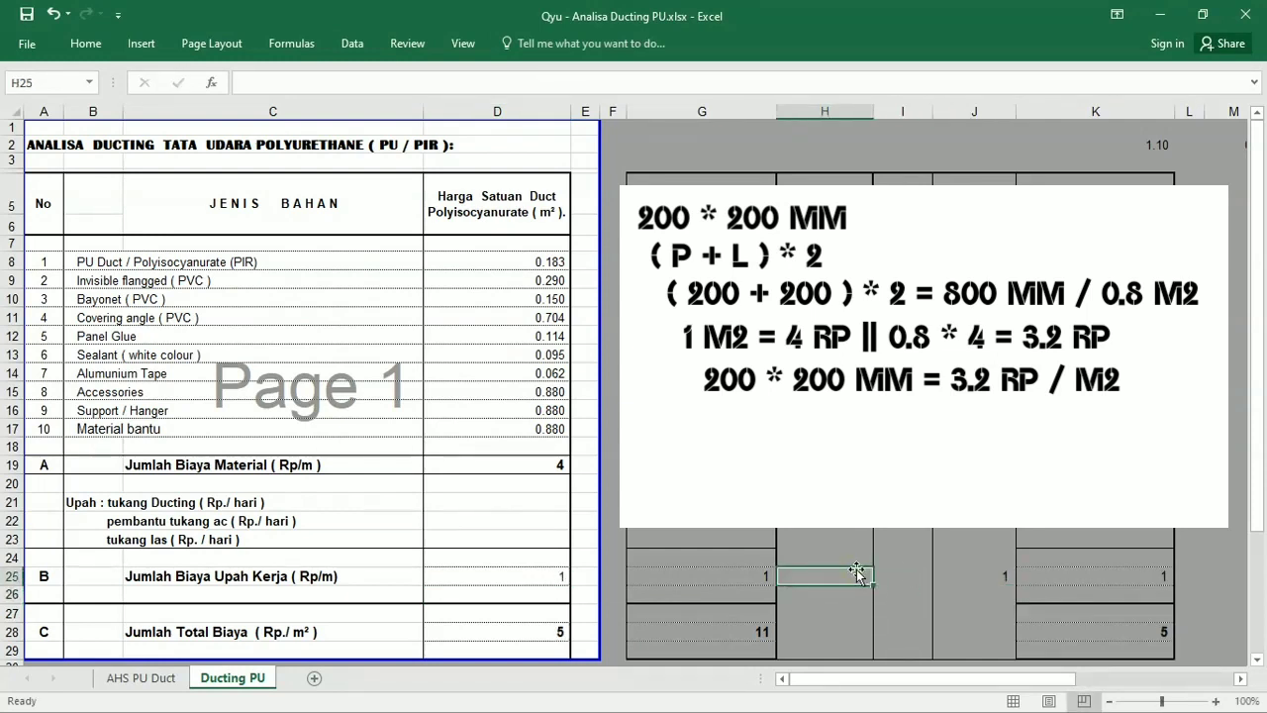
Replace the fixed labour value in J25 with a formula referencing the labour cost in G25.
click(982, 574)
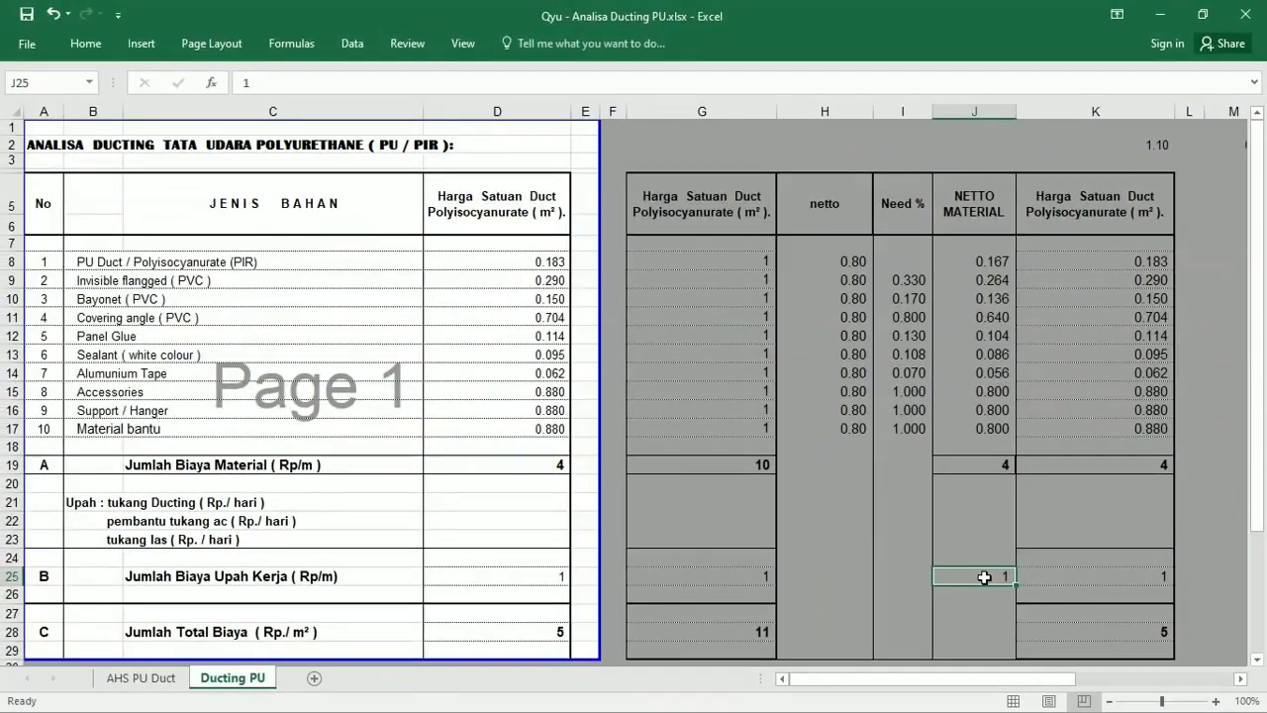
double_click(985, 576)
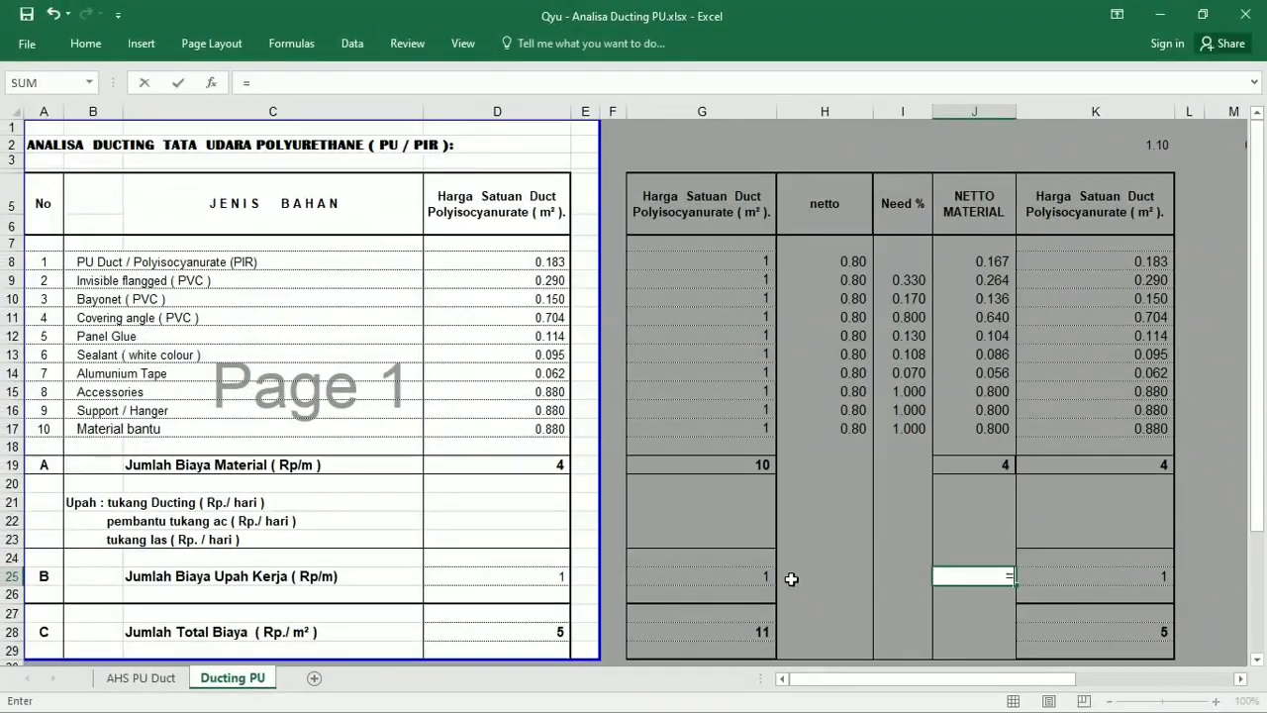
key(Return)
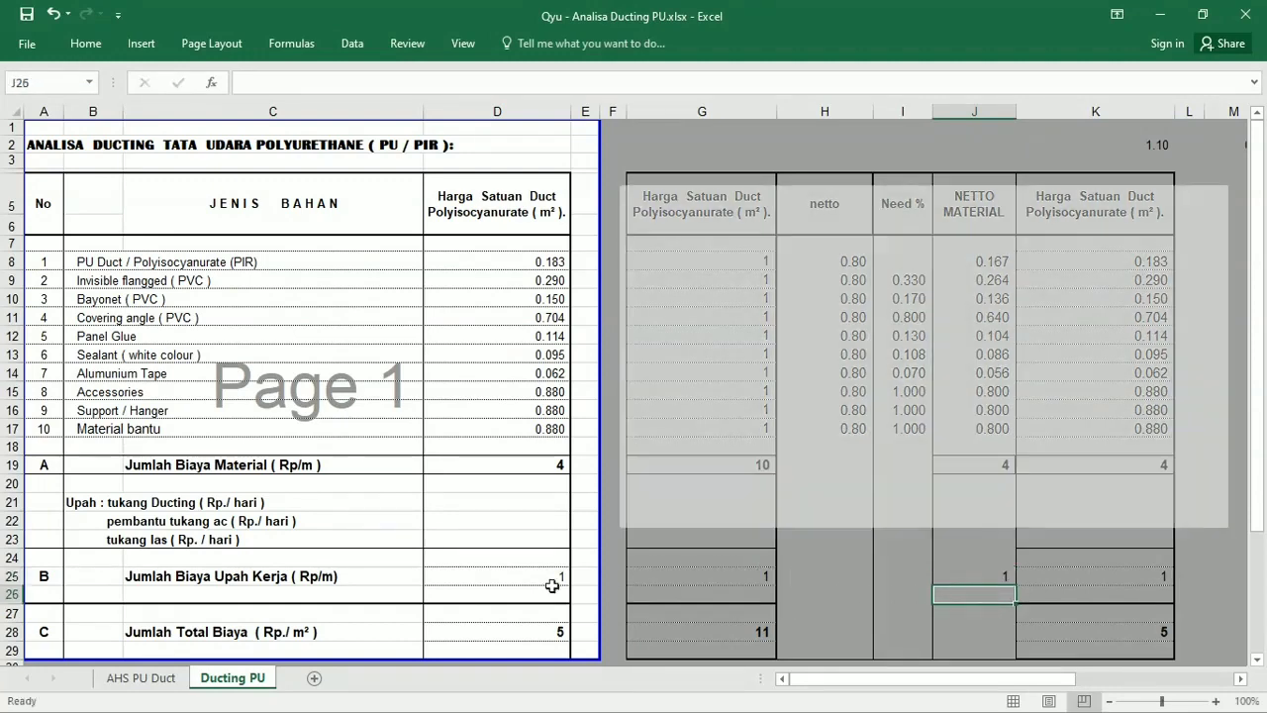
click(546, 576)
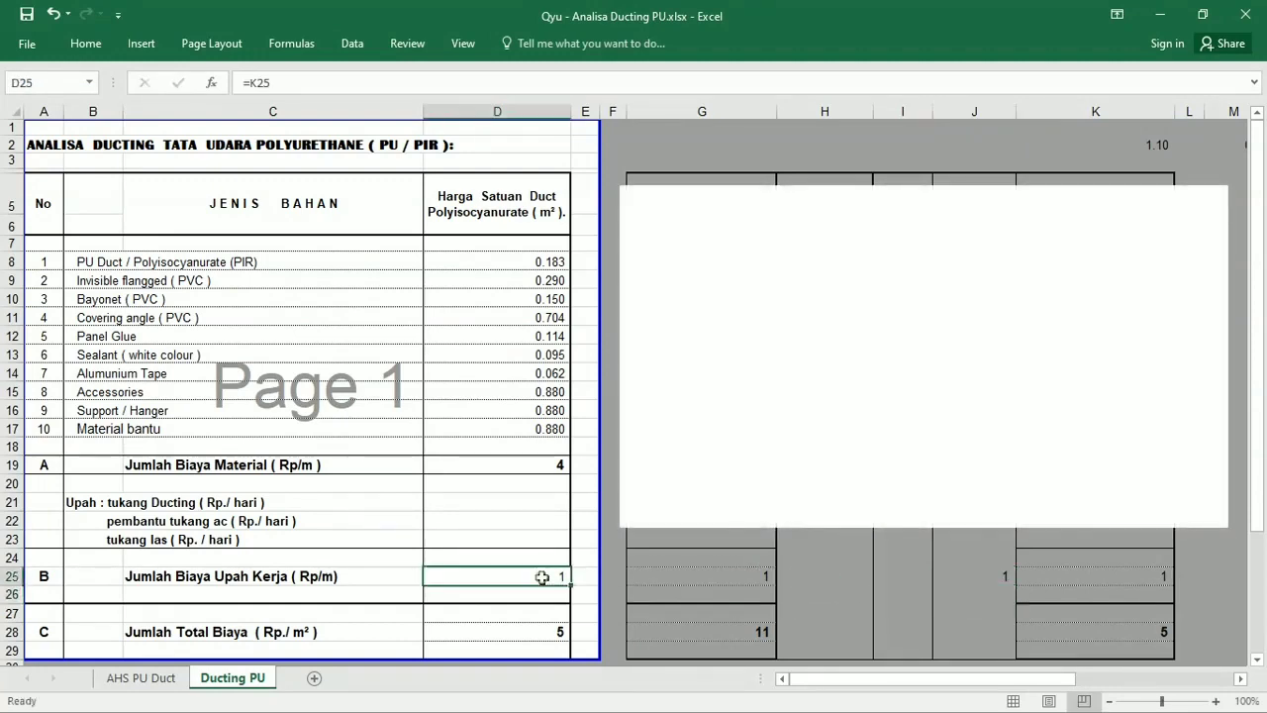
click(651, 577)
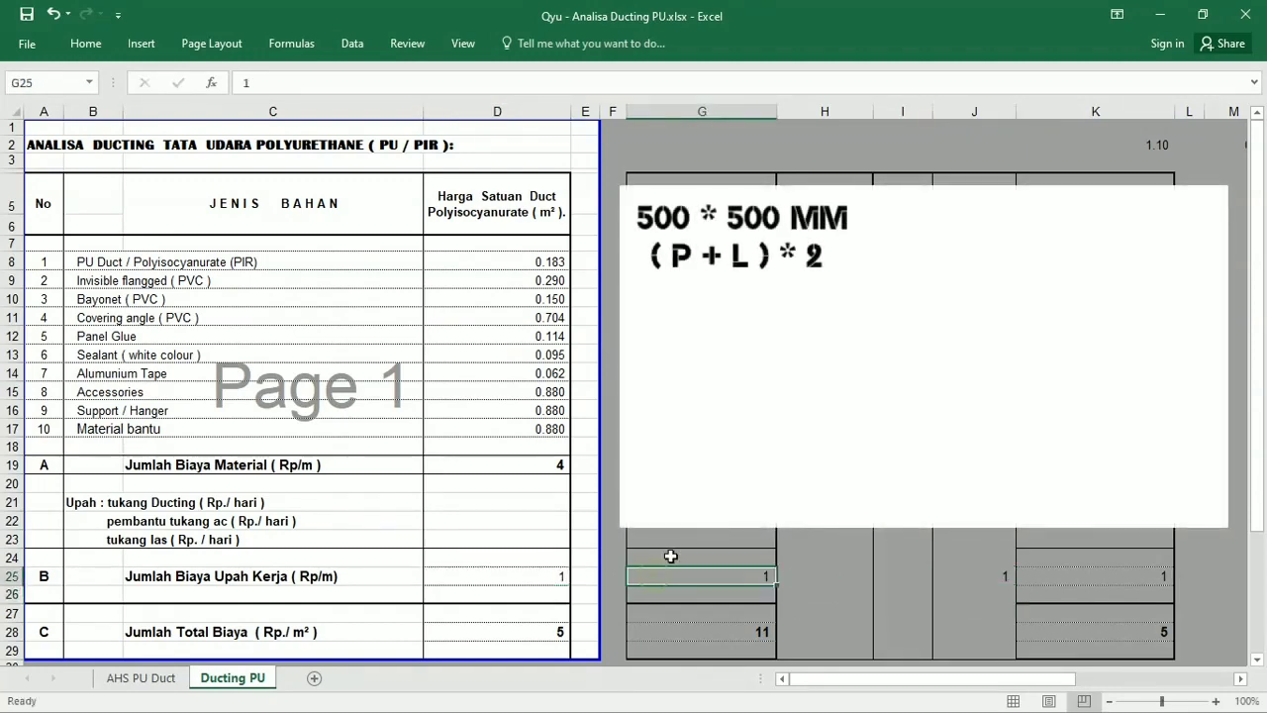
click(553, 623)
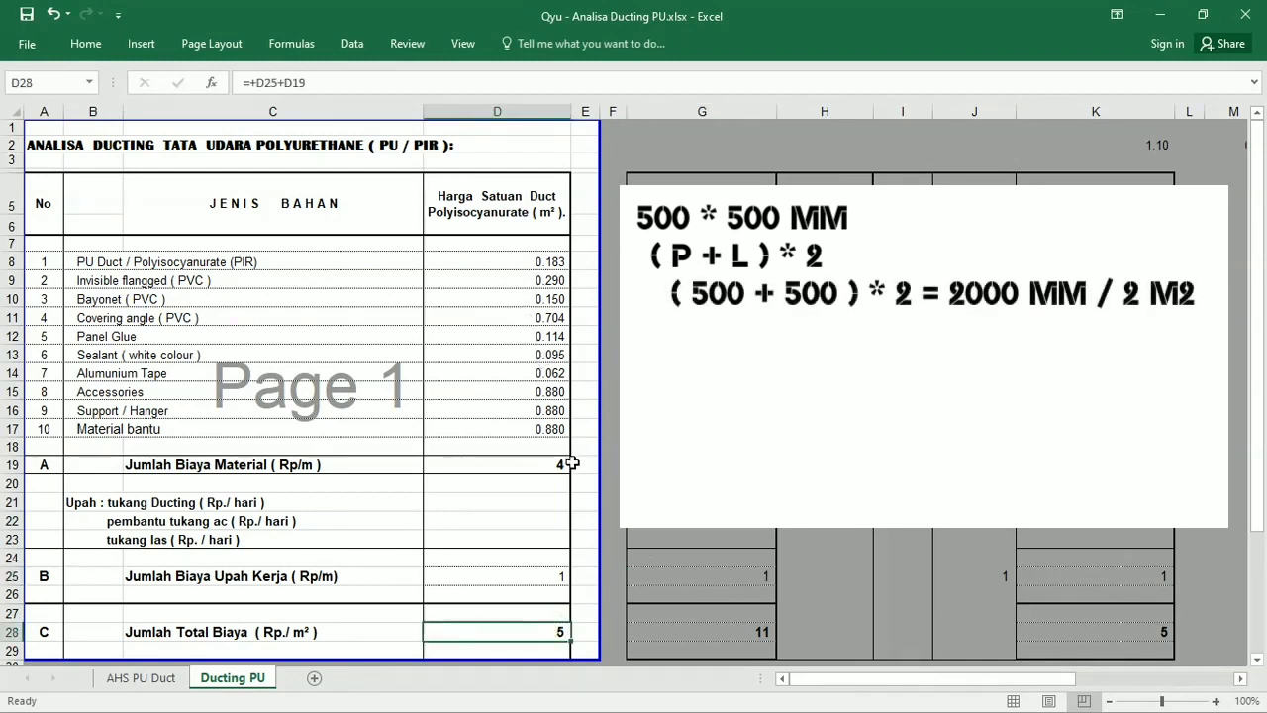
click(786, 539)
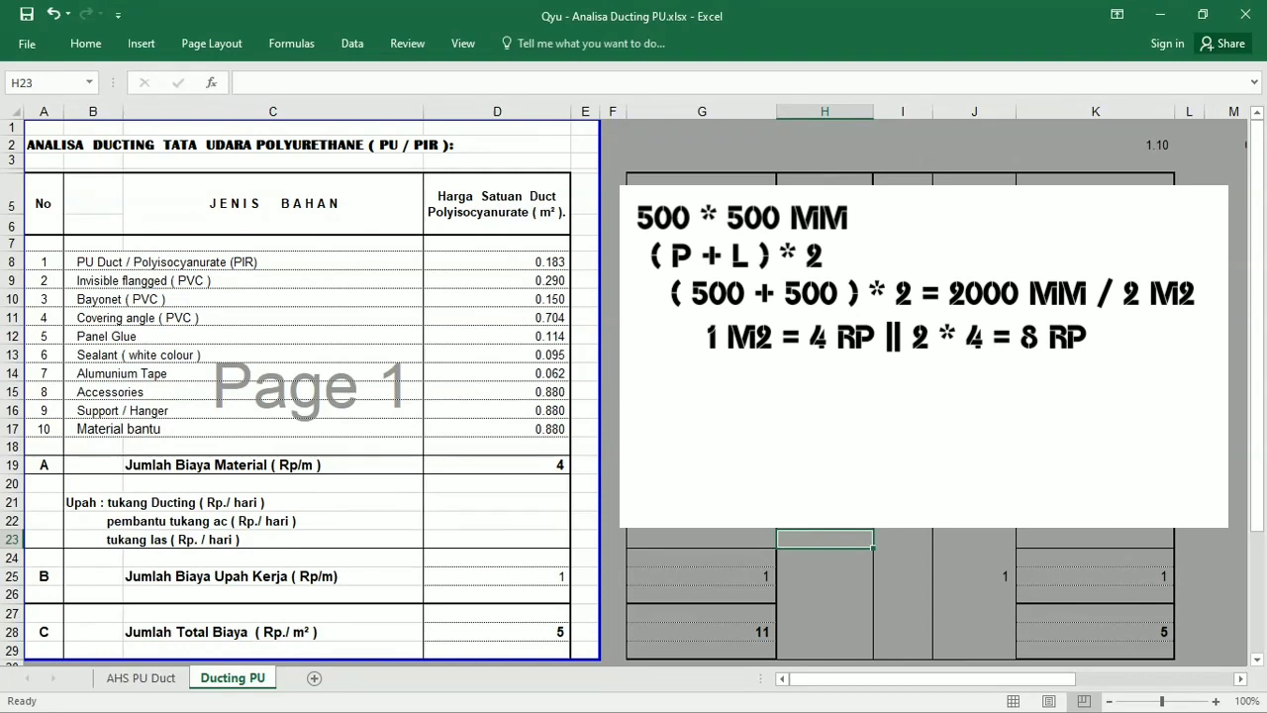
Link the NETTO MATERIAL cell J25 of Jumlah Biaya Upah Kerja to G25 with the formula =G25.
click(988, 575)
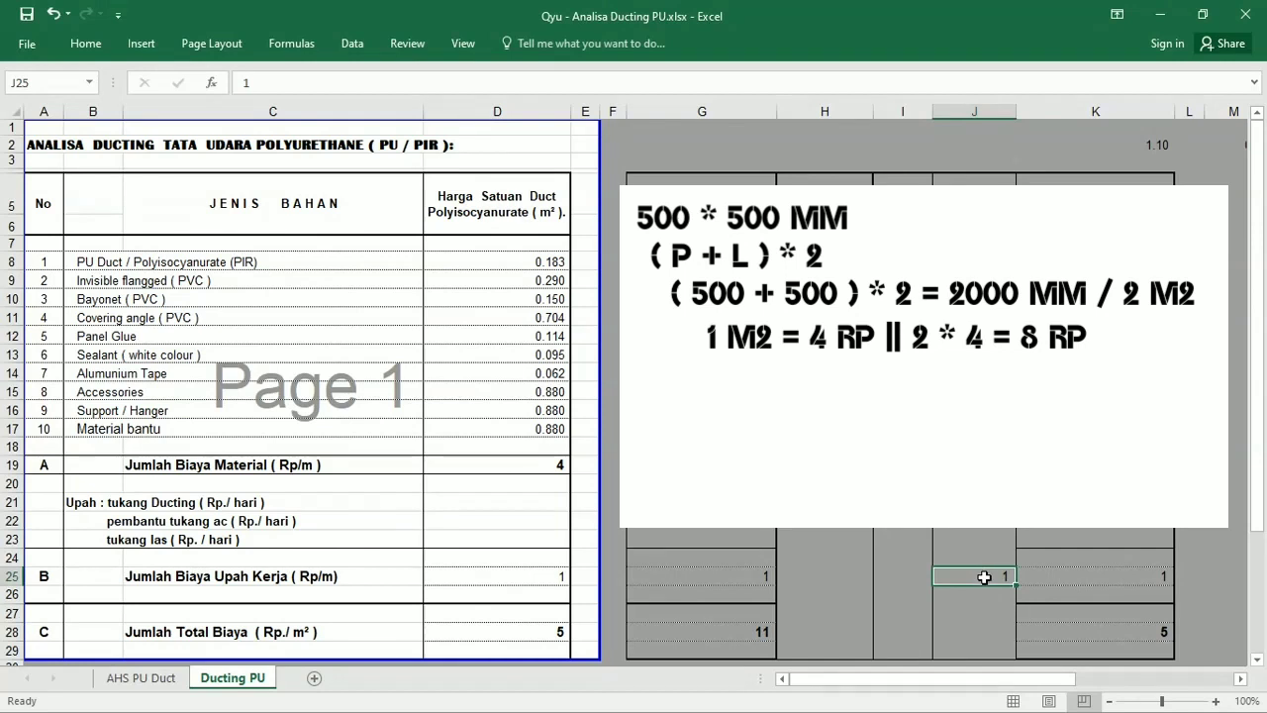
text(=)
click(762, 570)
key(Return)
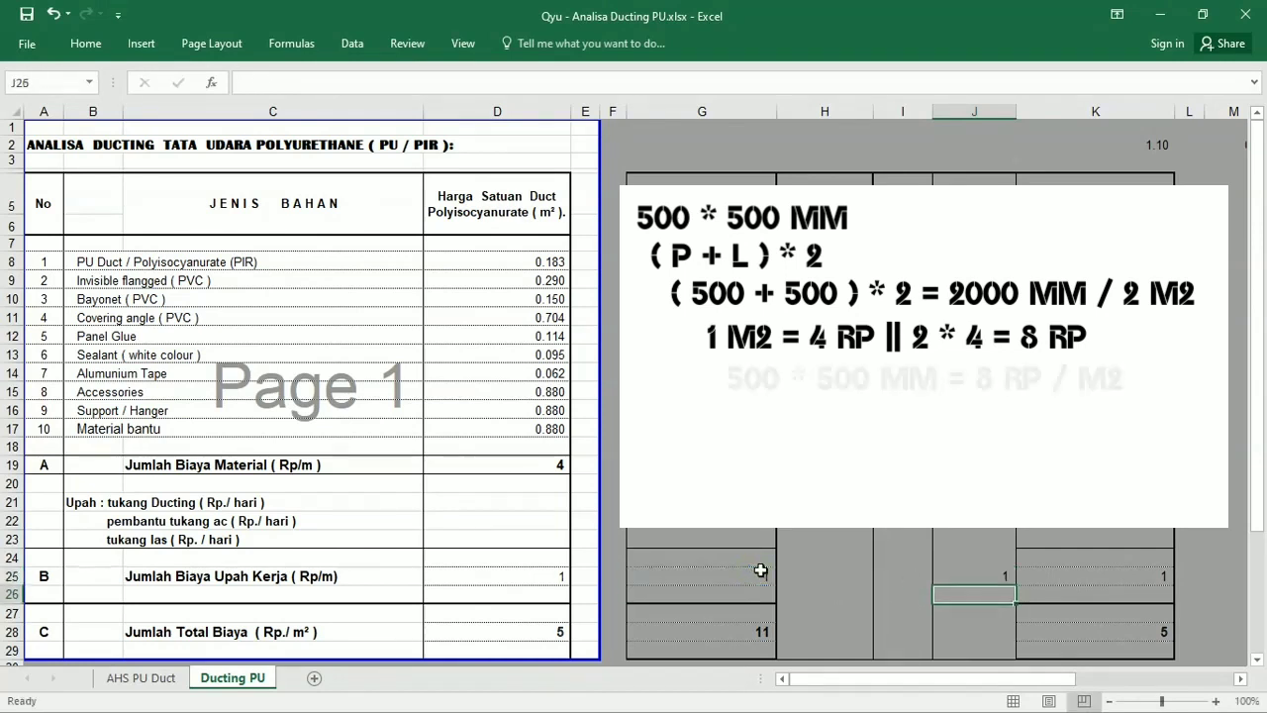
click(543, 578)
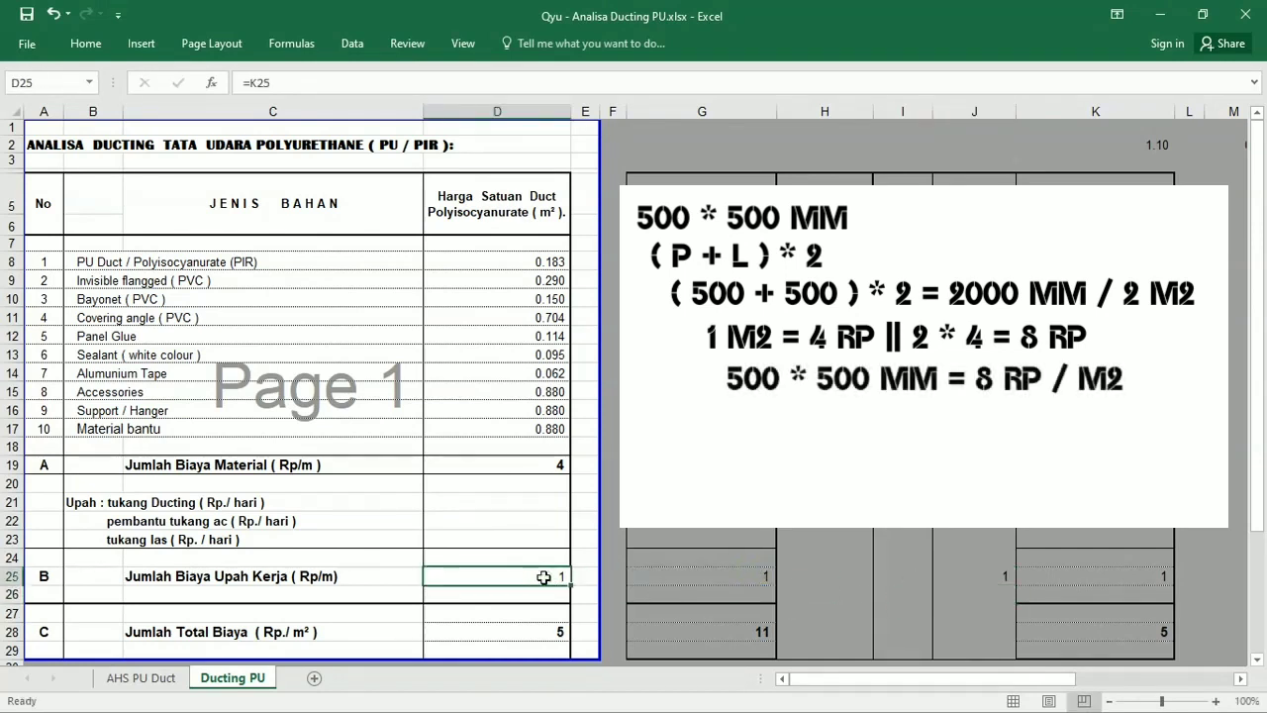
click(654, 575)
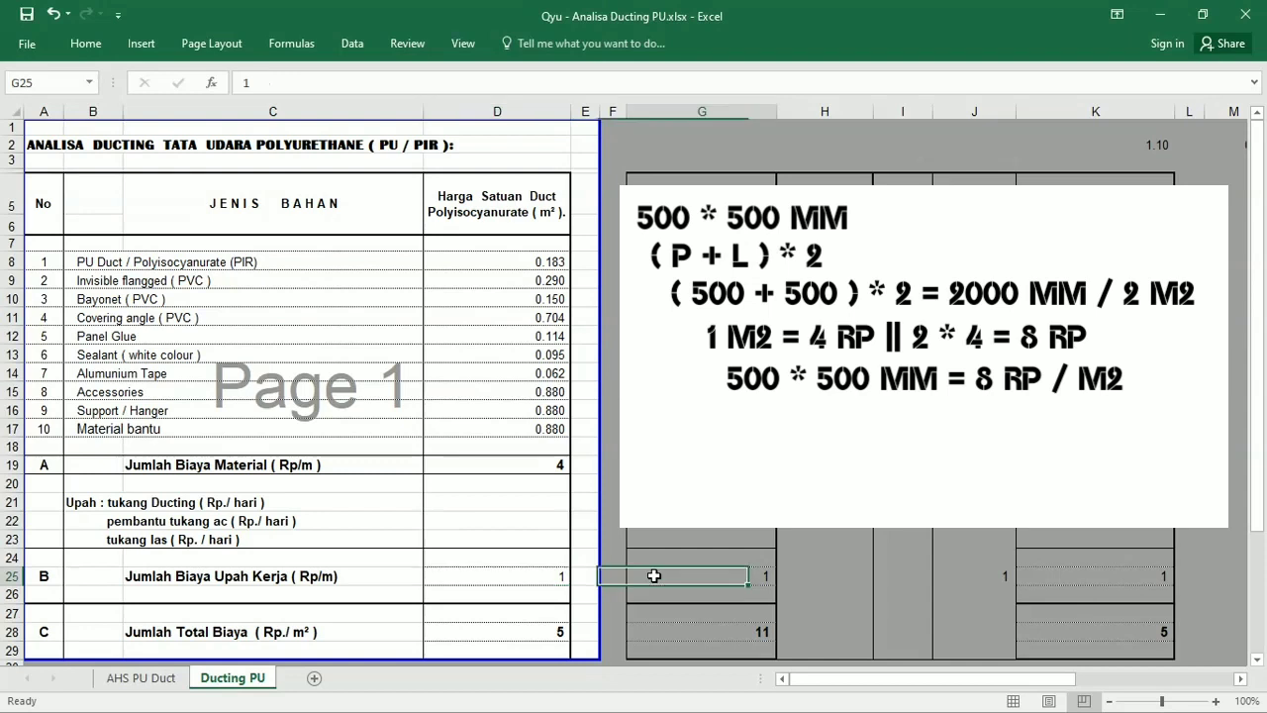
click(554, 628)
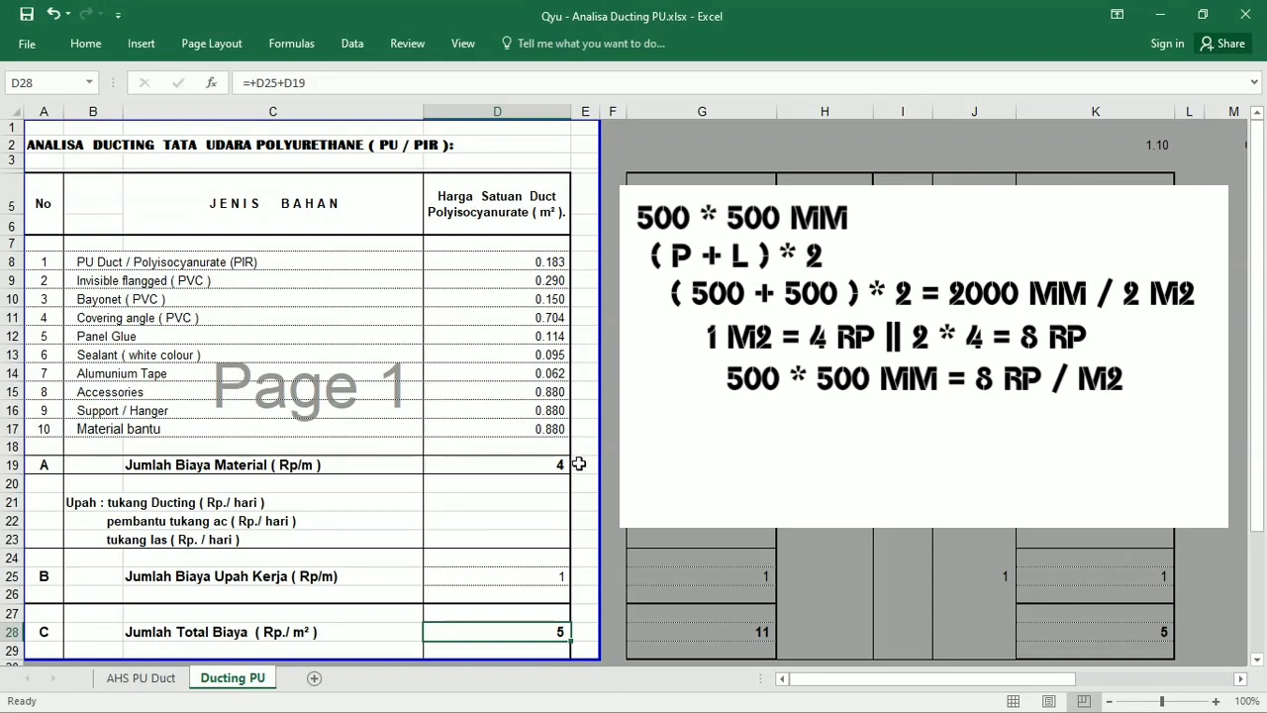
click(791, 542)
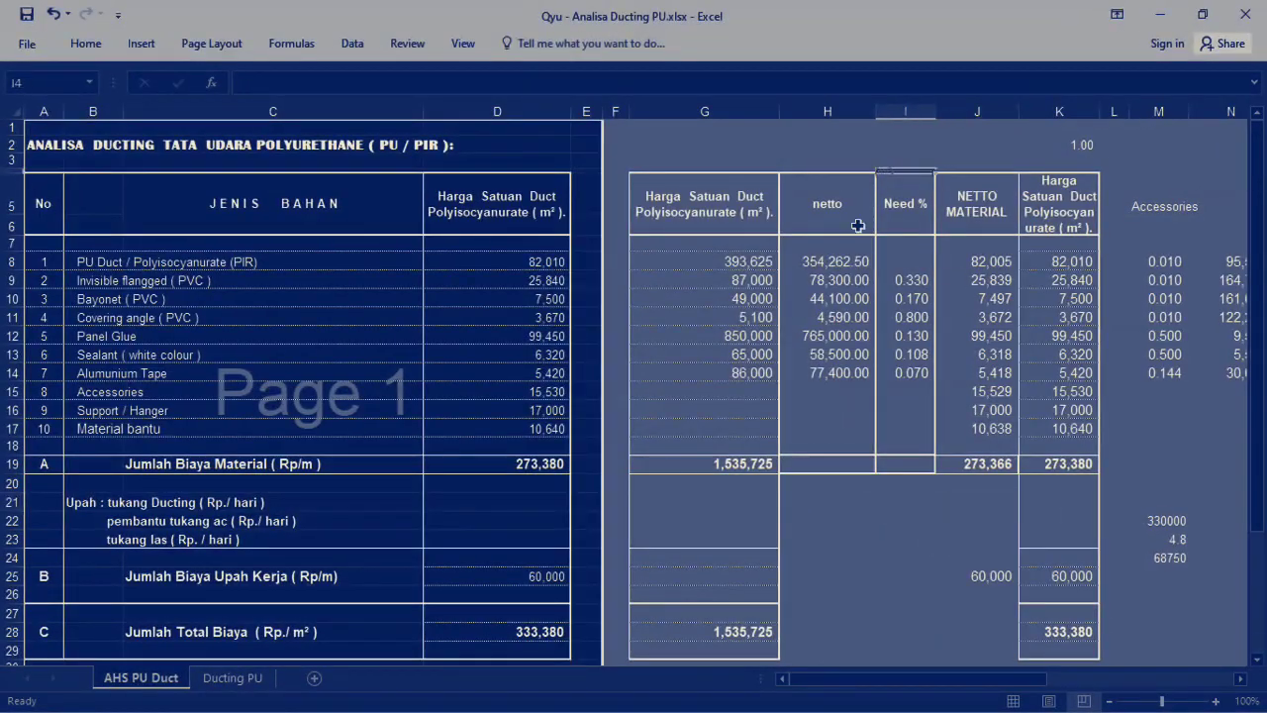
click(846, 244)
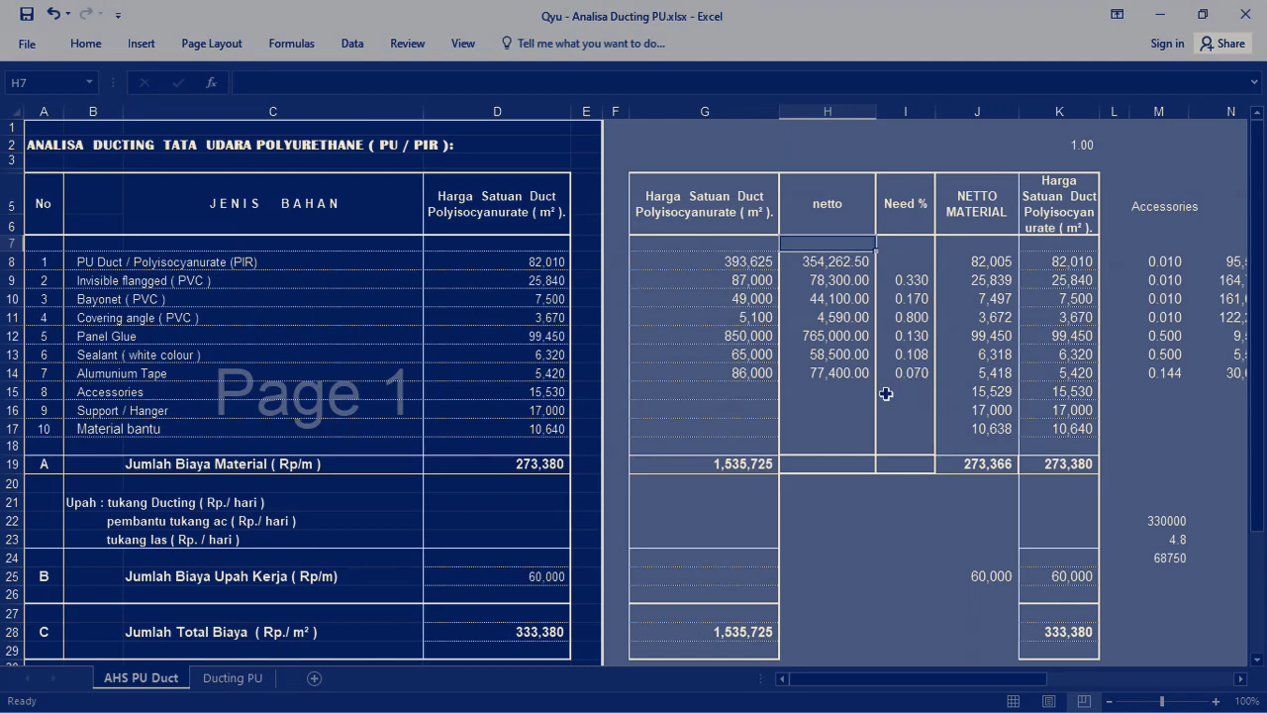
click(550, 576)
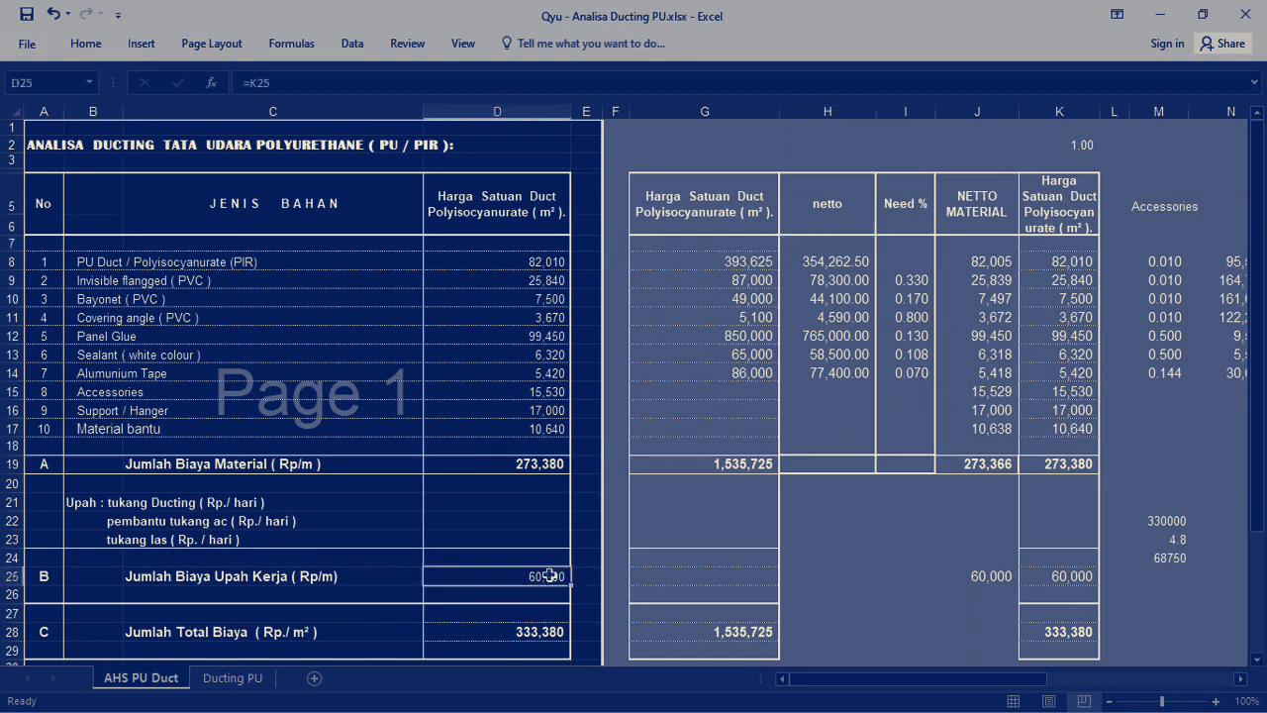
click(868, 577)
click(534, 516)
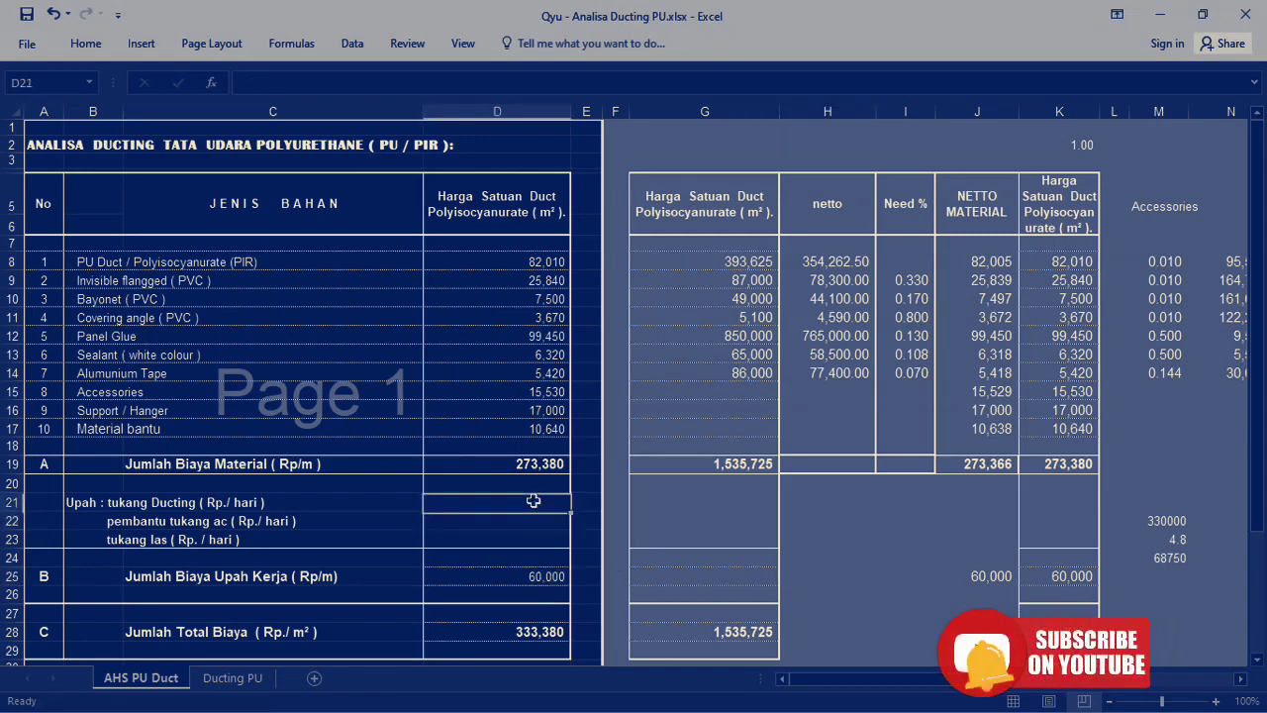
click(891, 484)
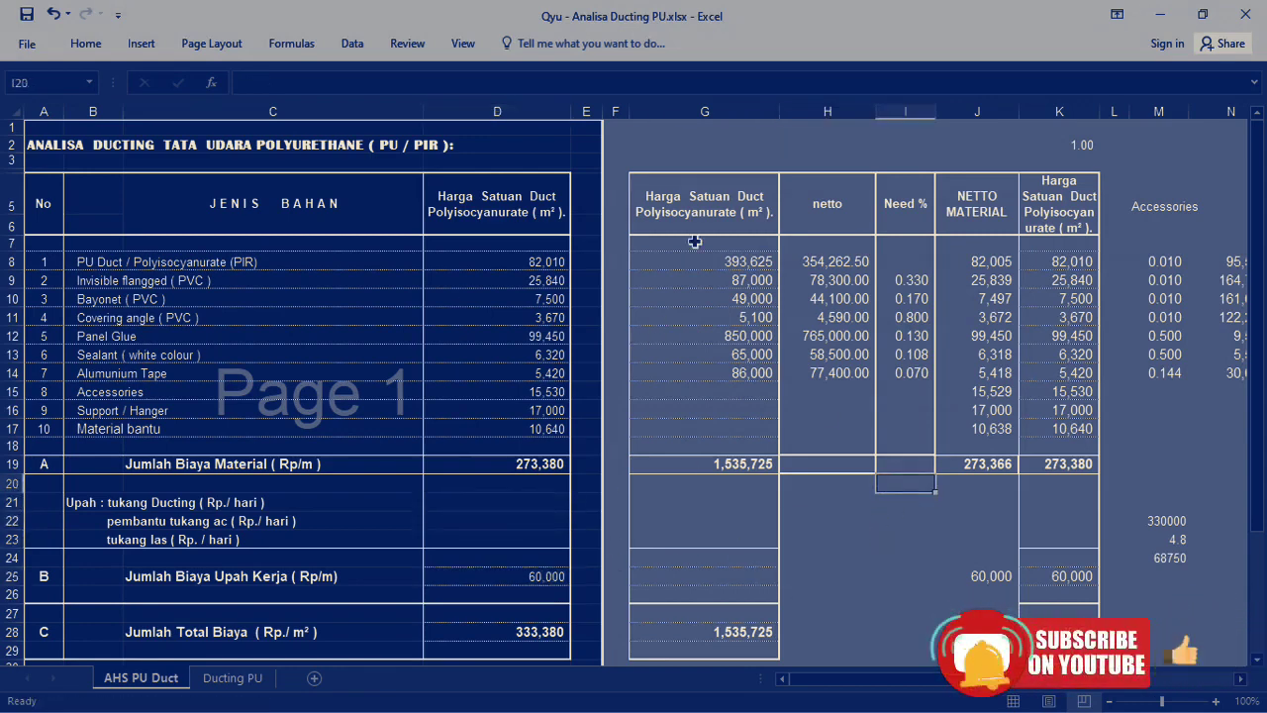
click(693, 145)
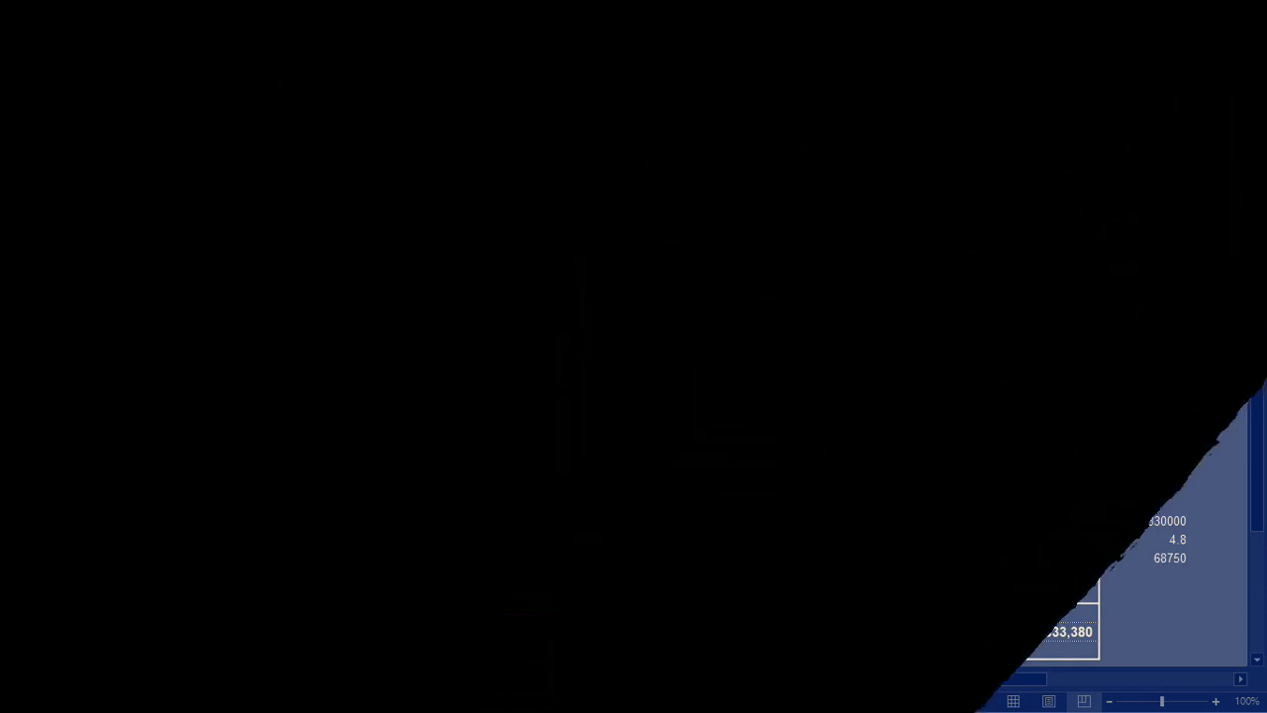